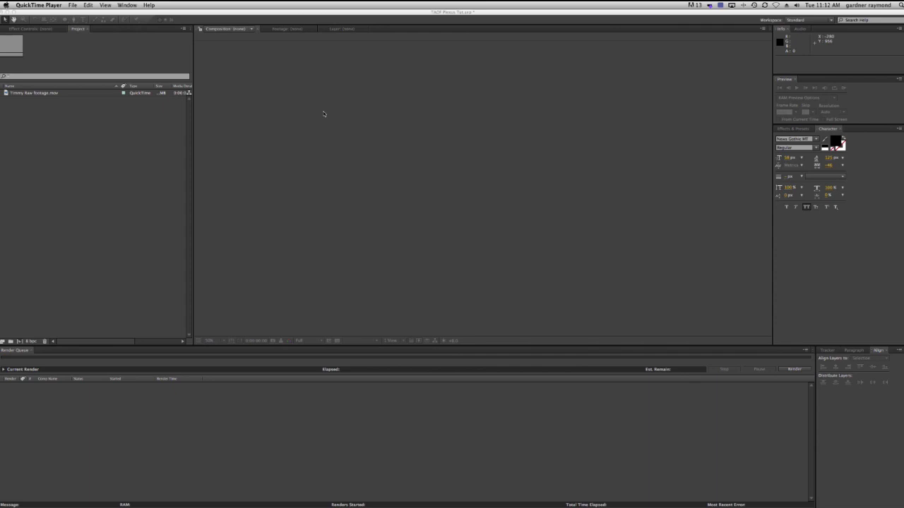
Play The Art Of Flight Plexus Edit.mp4 in QuickTime Player 7 to the end, then scrub back.
key("super+Tab")
key("super+Tab")
key("super+Tab")
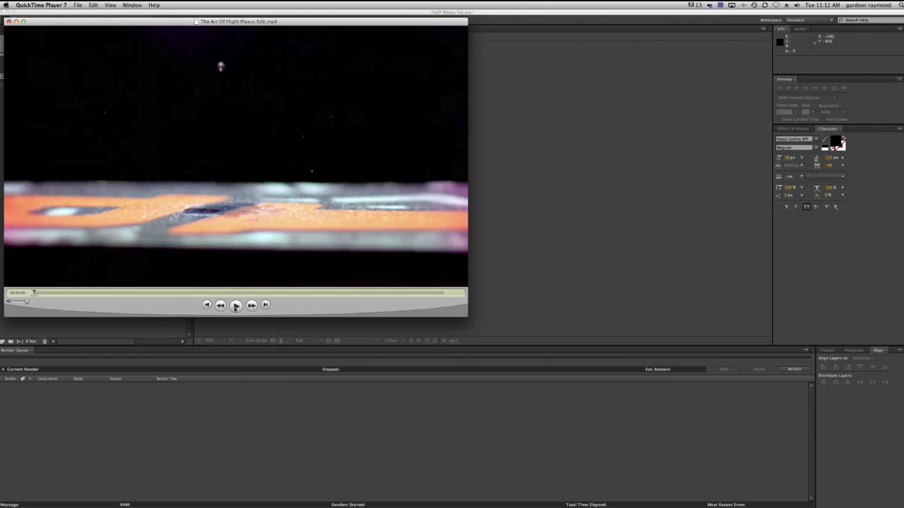
left_click(236, 306)
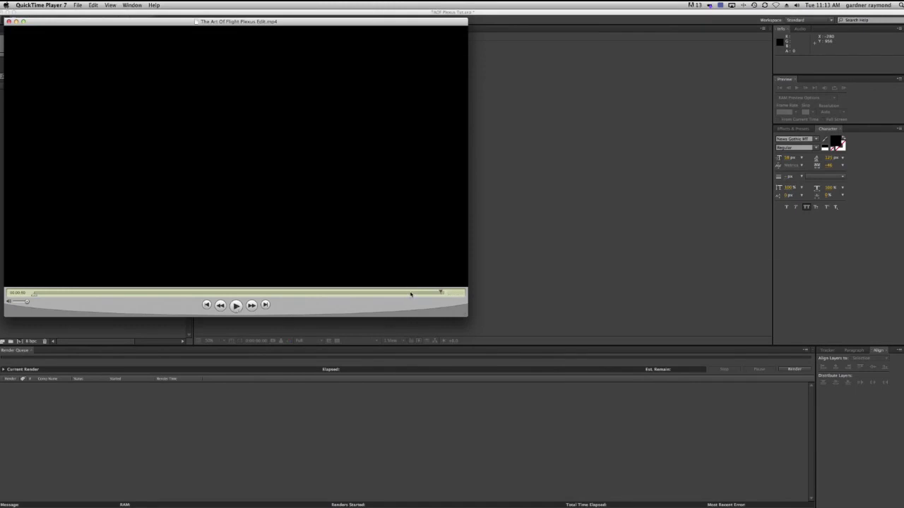
left_click_drag(410, 294, 335, 293)
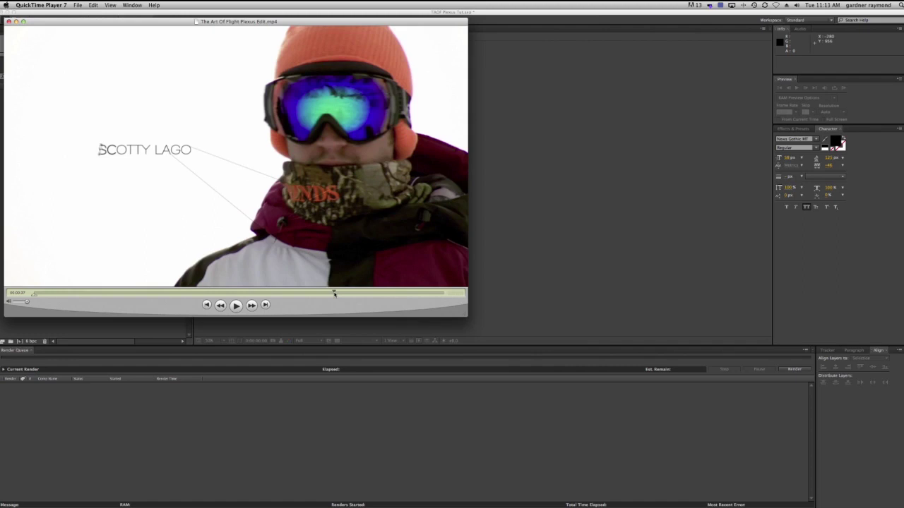
Scrub the Art Of Flight reference through its plexus credit titles, then bring CPC Plexus.mov forward.
left_click_drag(334, 293, 244, 293)
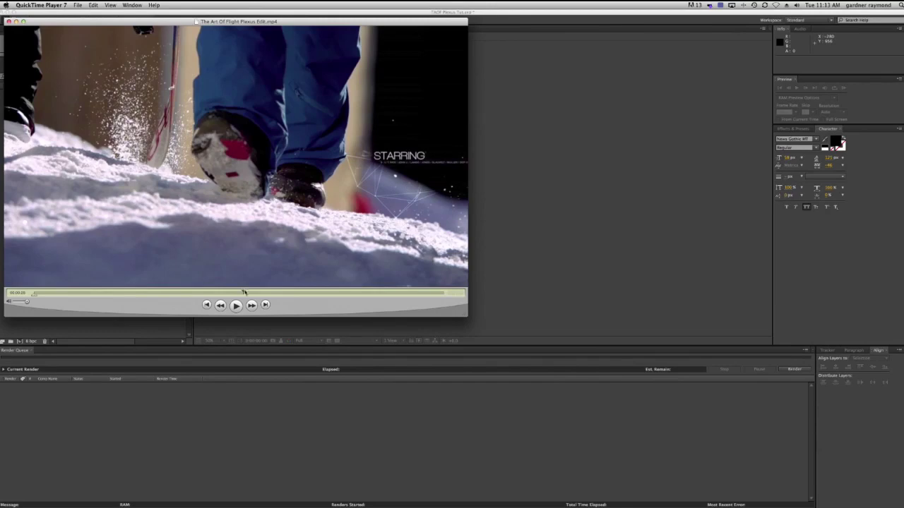
left_click_drag(239, 293, 221, 292)
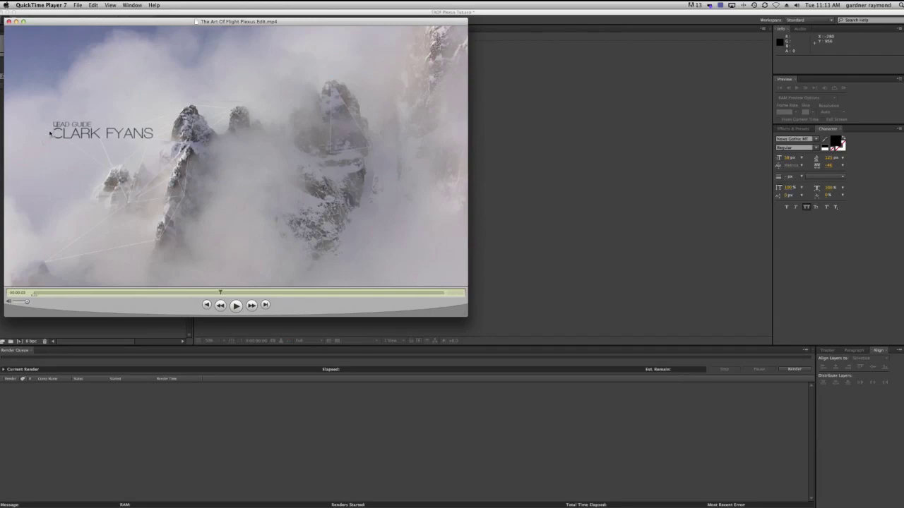
left_click_drag(221, 292, 199, 293)
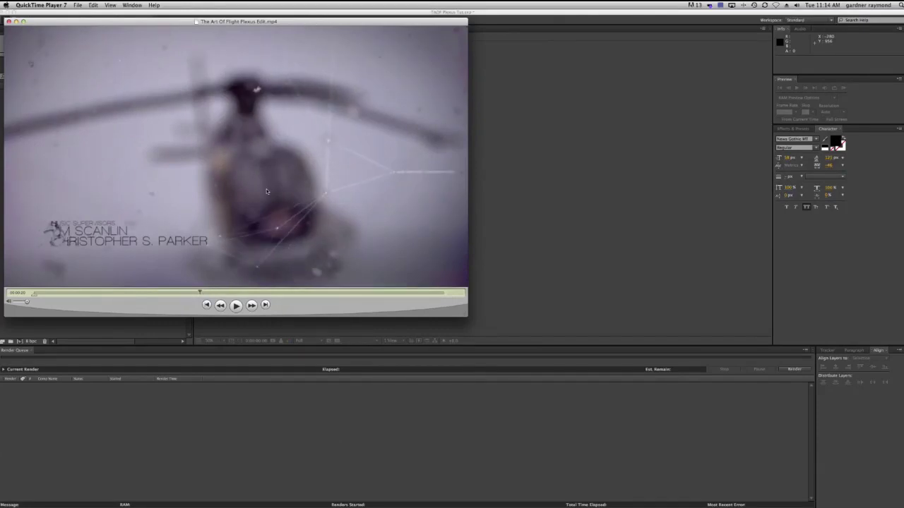
key("super+Tab")
left_click(489, 270)
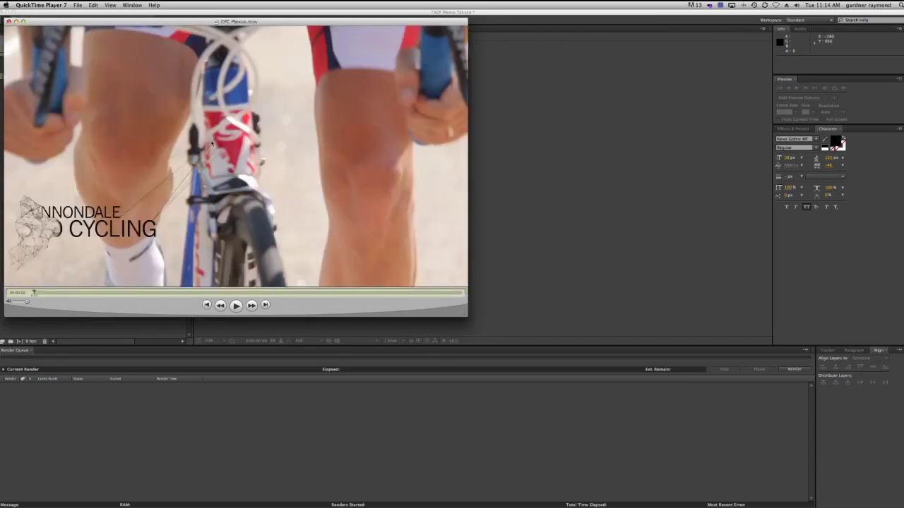
Play and scrub CPC Plexus.mov to review the CANNONDALE PRO CYCLING title reveal, then return to After Effects.
left_click(236, 305)
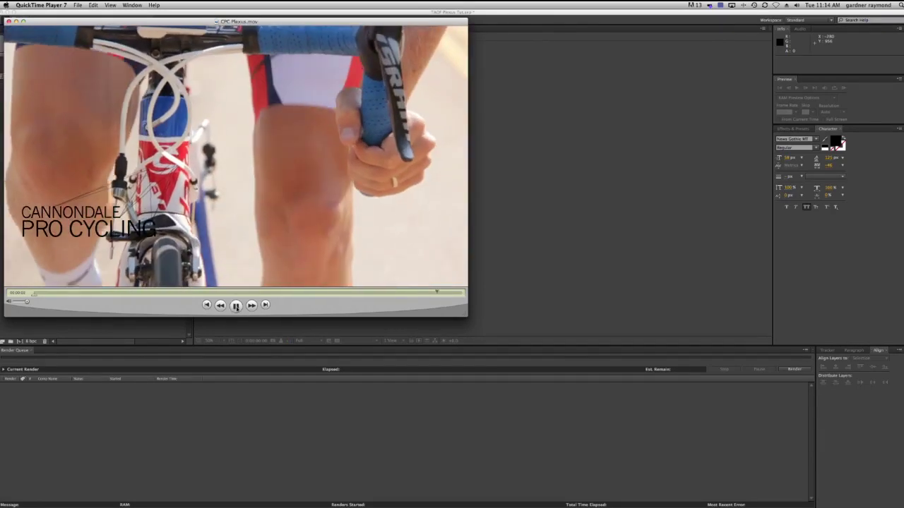
left_click_drag(459, 292, 216, 303)
left_click(237, 304)
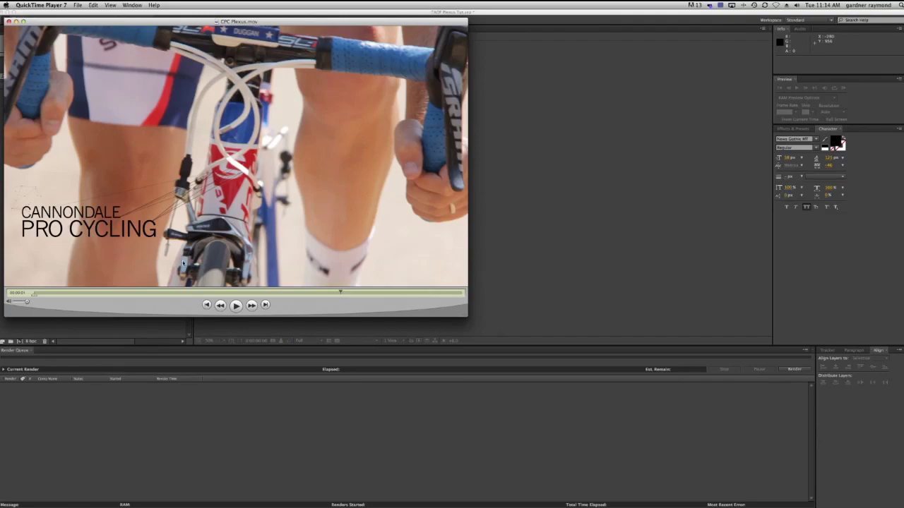
left_click_drag(339, 292, 373, 294)
left_click(120, 327)
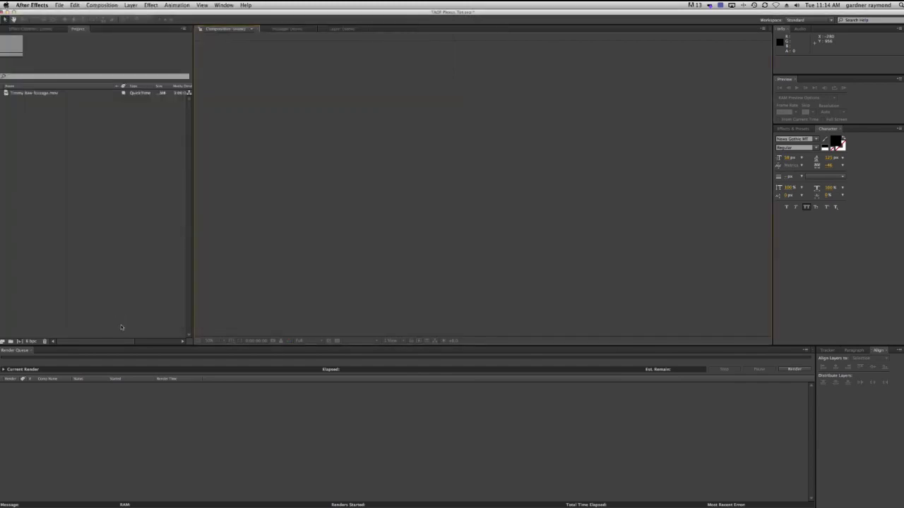
Make a new composition from Timmy Raw footage.mov and preview its playback.
left_click(7, 93)
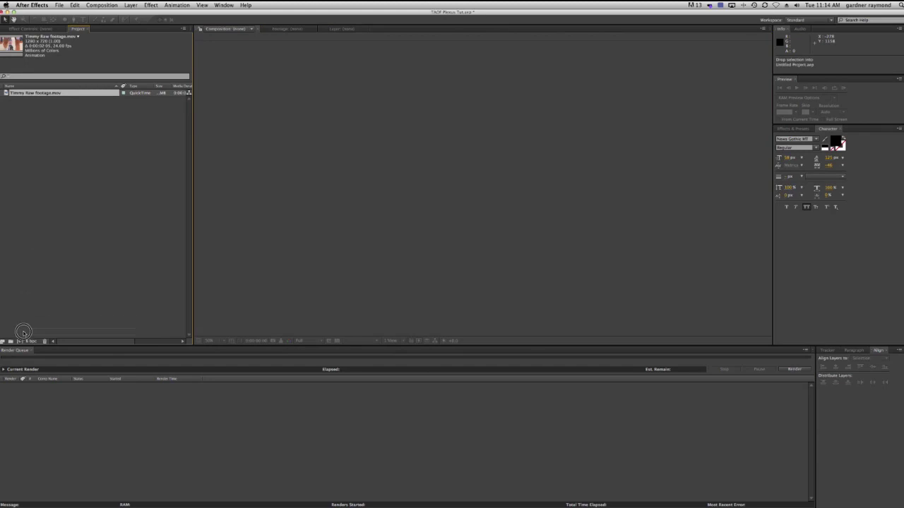
left_click(20, 341)
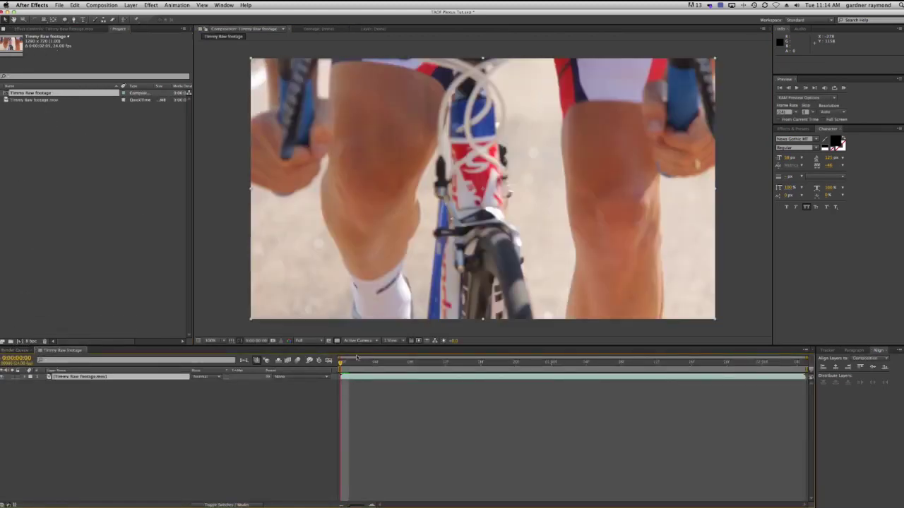
key("space")
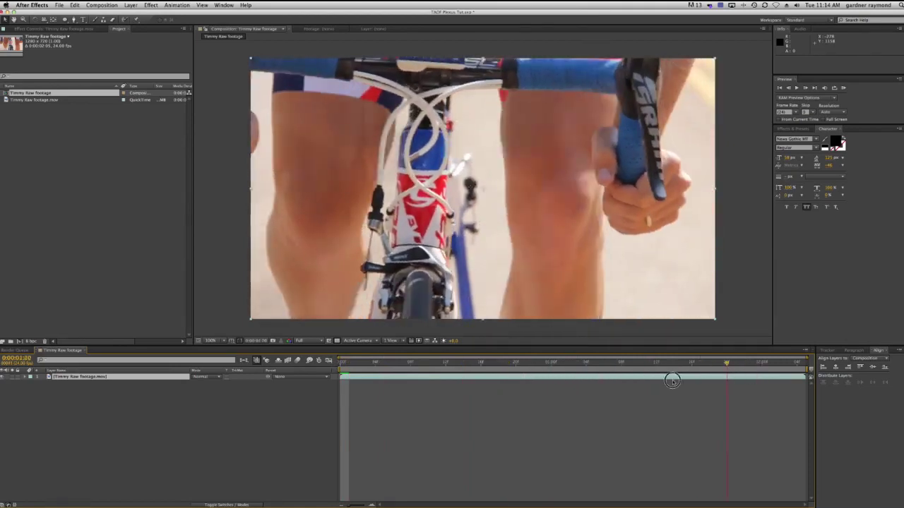
key("space")
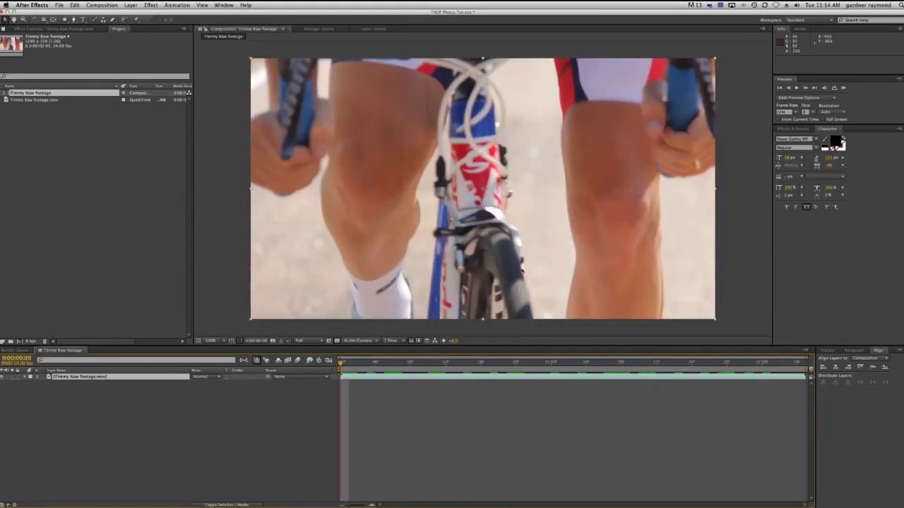
Add a CANNONDALE text layer and move it lower left in the frame.
key("ctrl+t")
left_click(339, 232)
type("CANNONDALE")
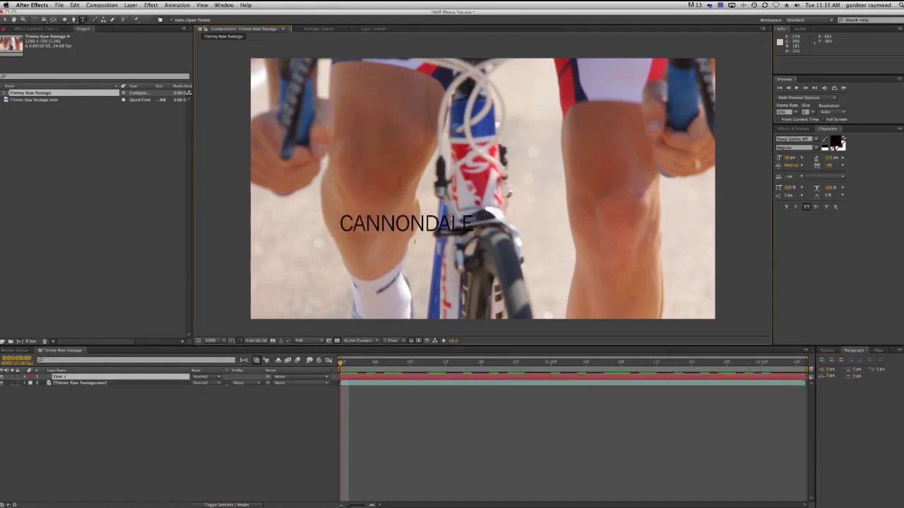
key("KP_Enter")
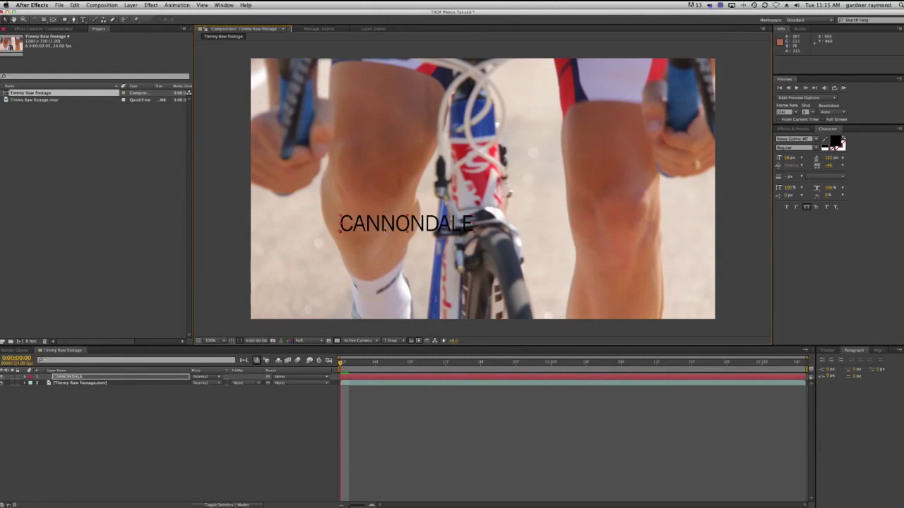
left_click_drag(375, 224, 328, 239)
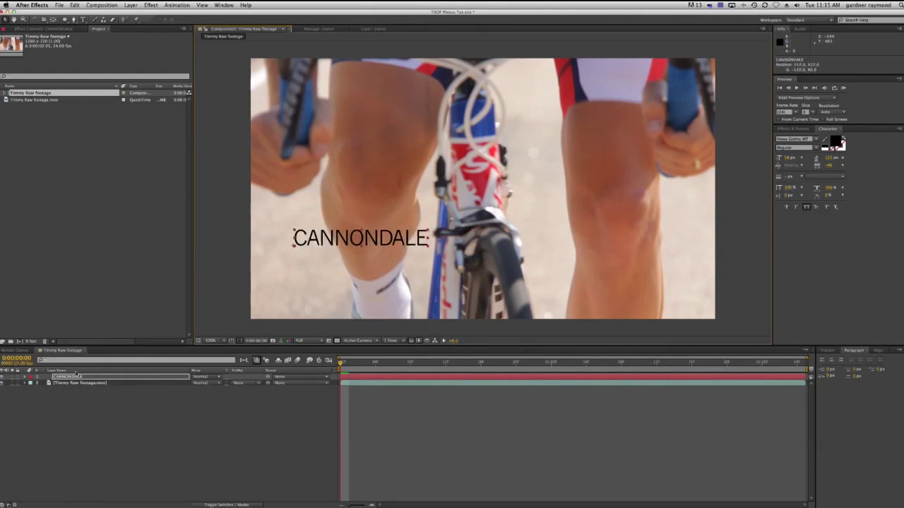
Duplicate the text as PRO CYCLING and place it on a line below CANNONDALE.
key("super+d")
double_click(65, 379)
type("ERIC")
type("YCLING")
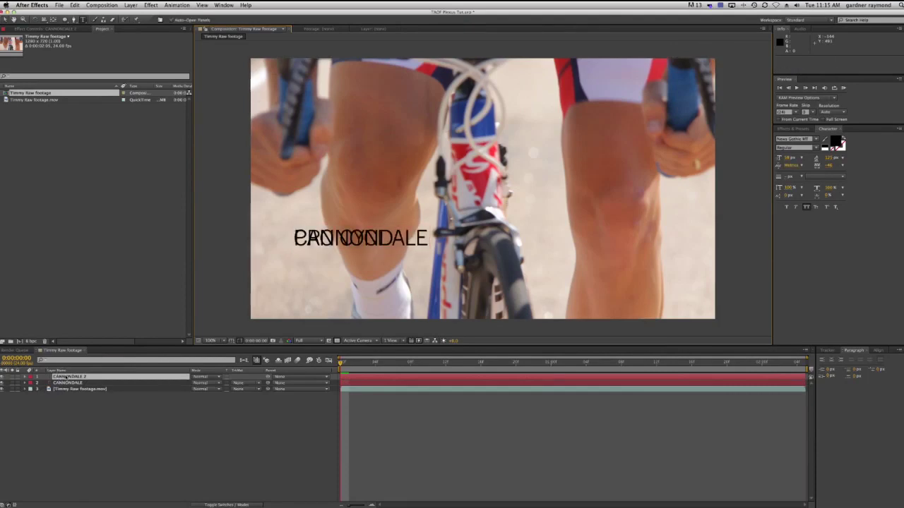
key("KP_Enter")
key("v")
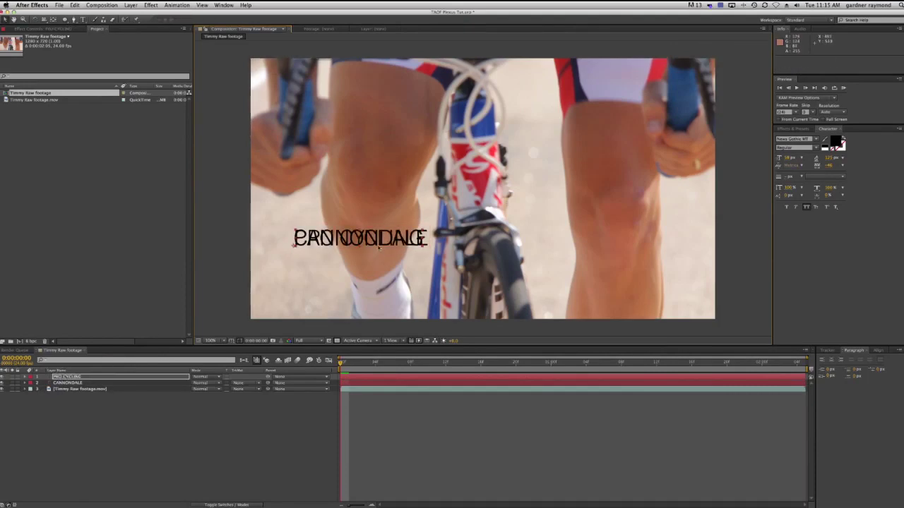
left_click_drag(332, 238, 331, 256)
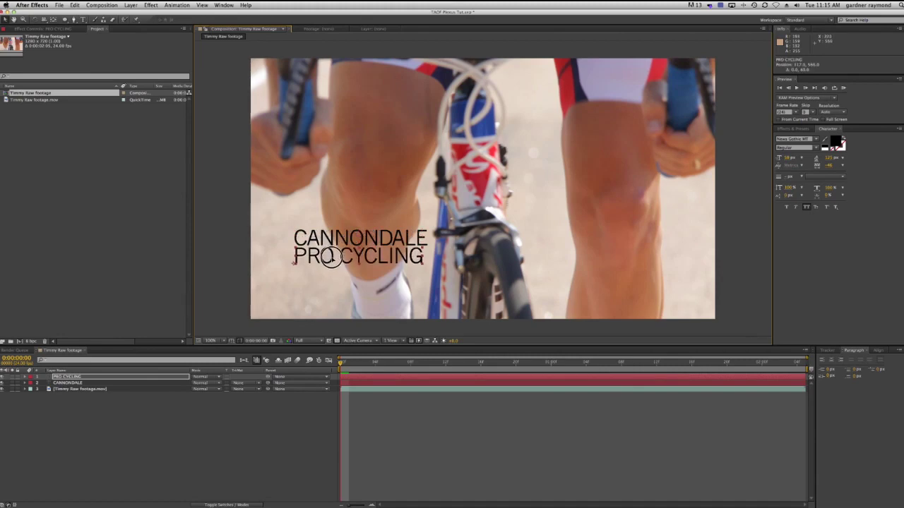
Shrink the CANNONDALE font size and align both titles' left edges.
left_click(60, 382)
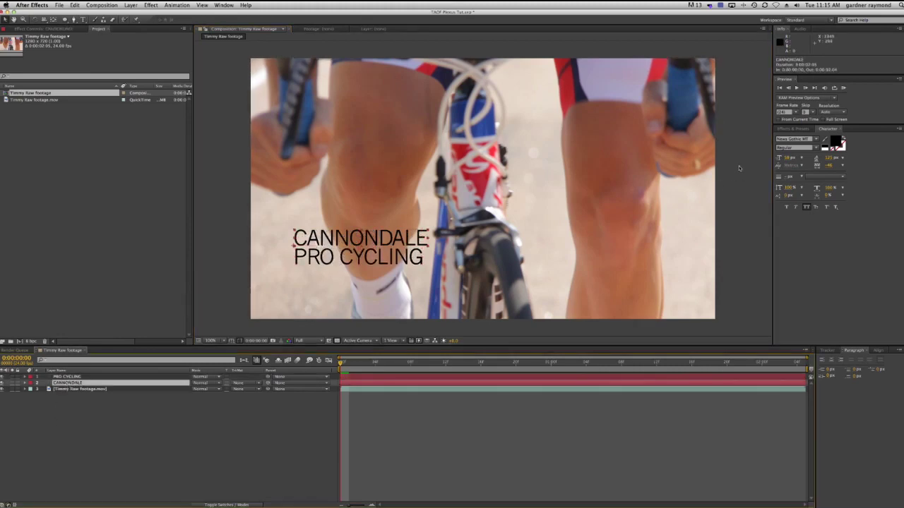
left_click_drag(788, 158, 782, 160)
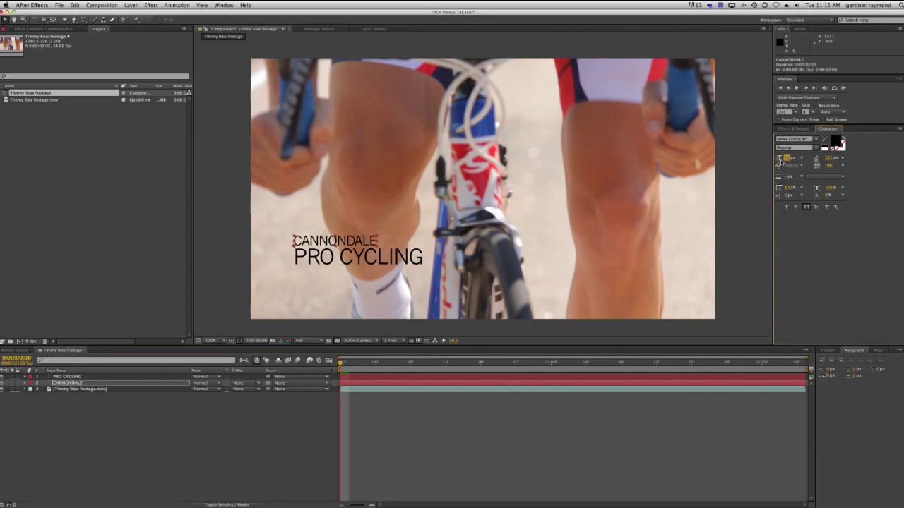
left_click(81, 377, "shift")
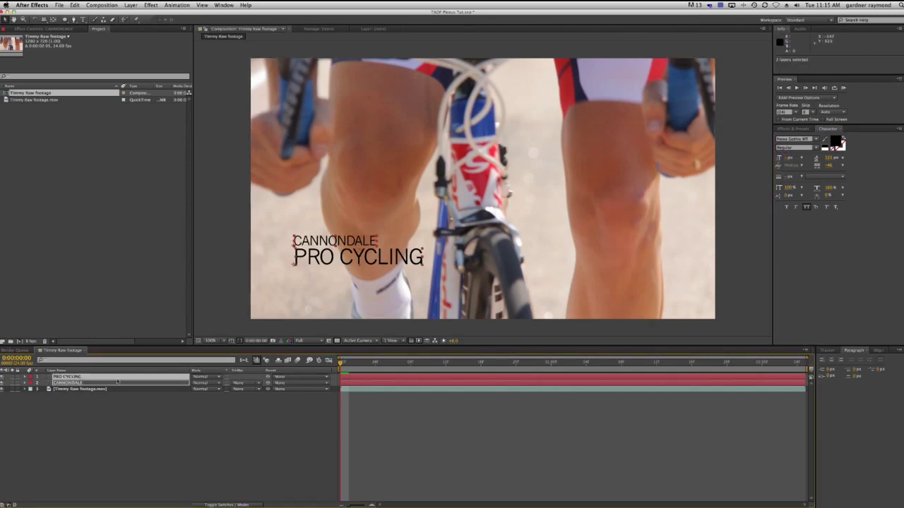
left_click(879, 351)
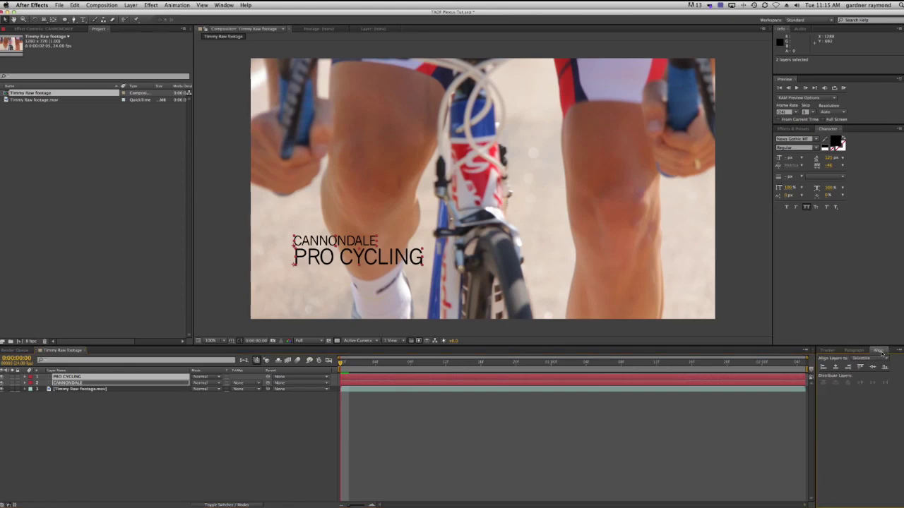
left_click(824, 367)
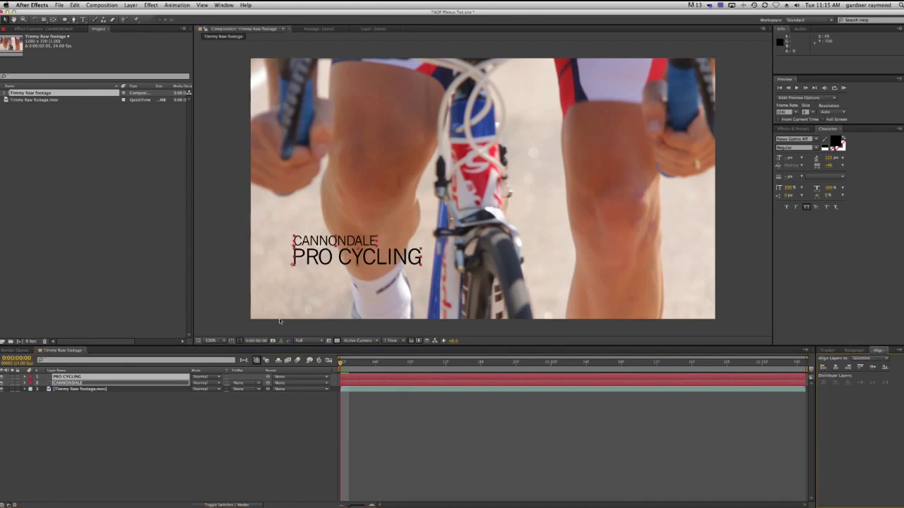
Move both title layers together toward the composition centre.
left_click(238, 427)
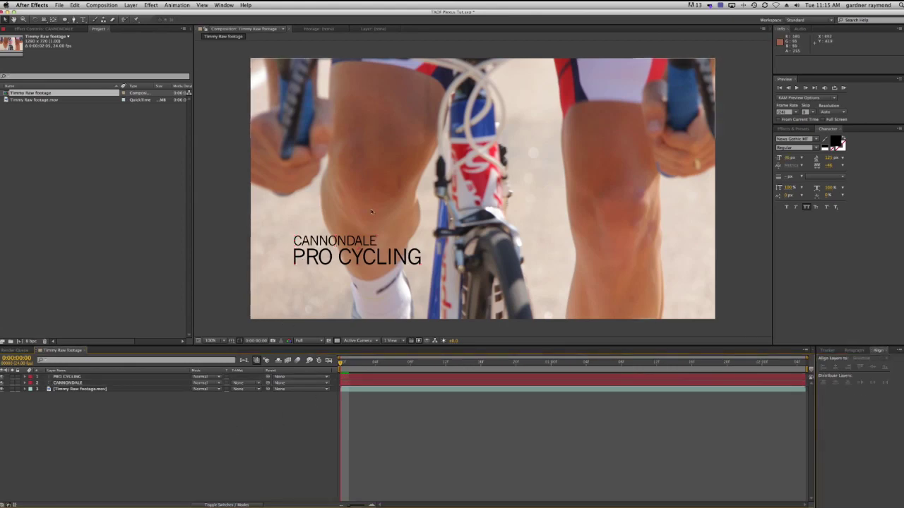
left_click(341, 259)
left_click(346, 241, "shift")
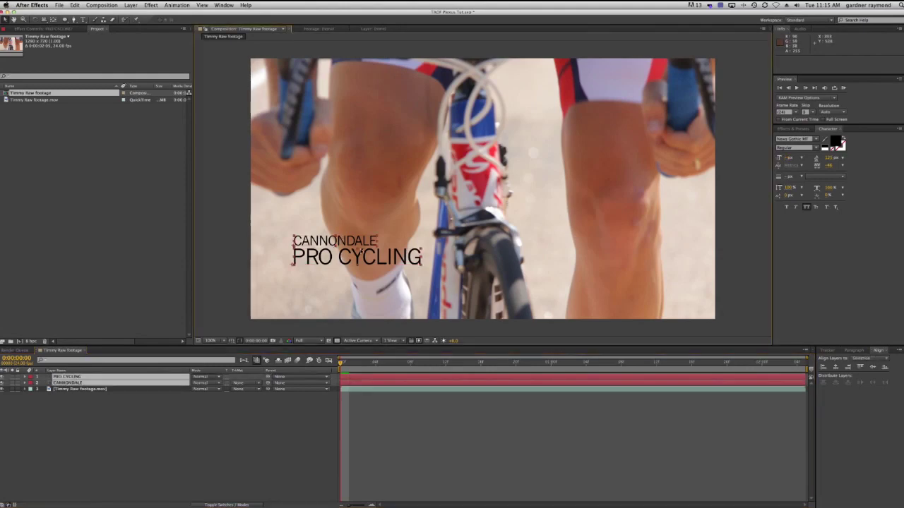
left_click_drag(357, 258, 468, 207)
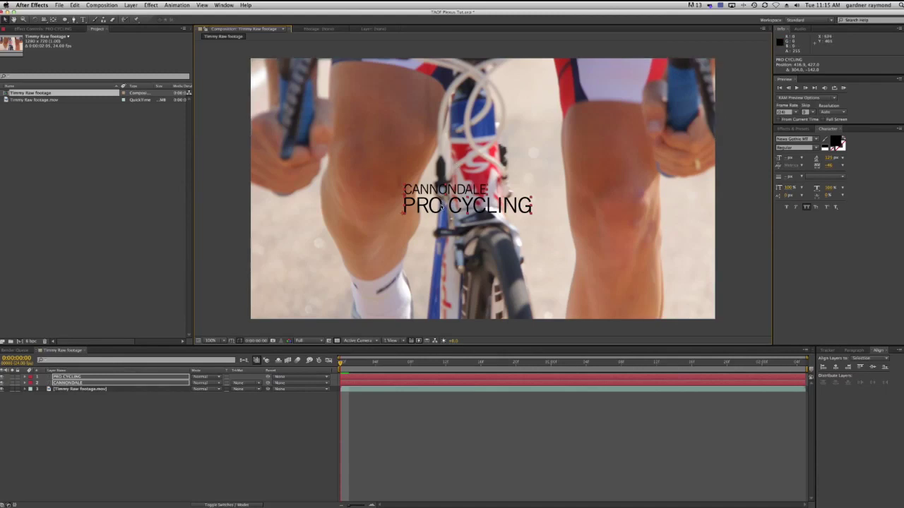
Fine-tune the title's position near frame centre and hide the Timmy Raw footage layer.
left_click_drag(444, 206, 442, 209)
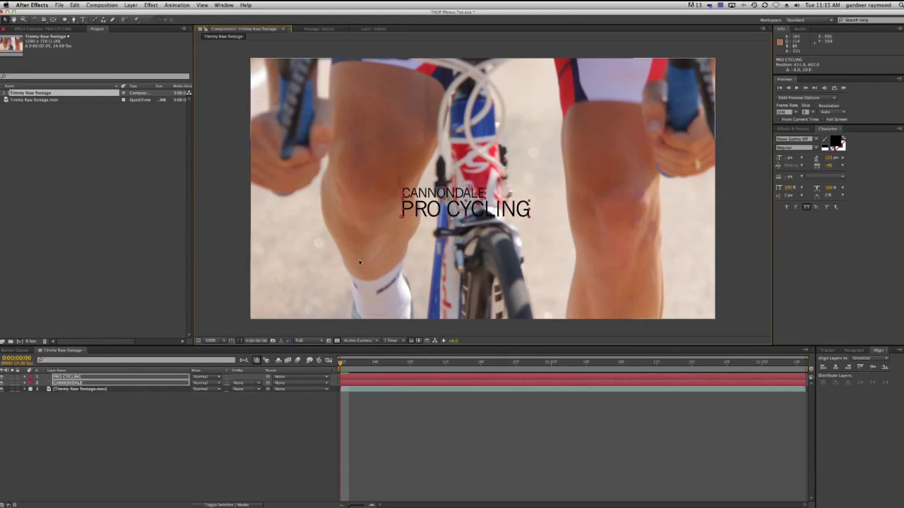
left_click_drag(422, 211, 414, 219)
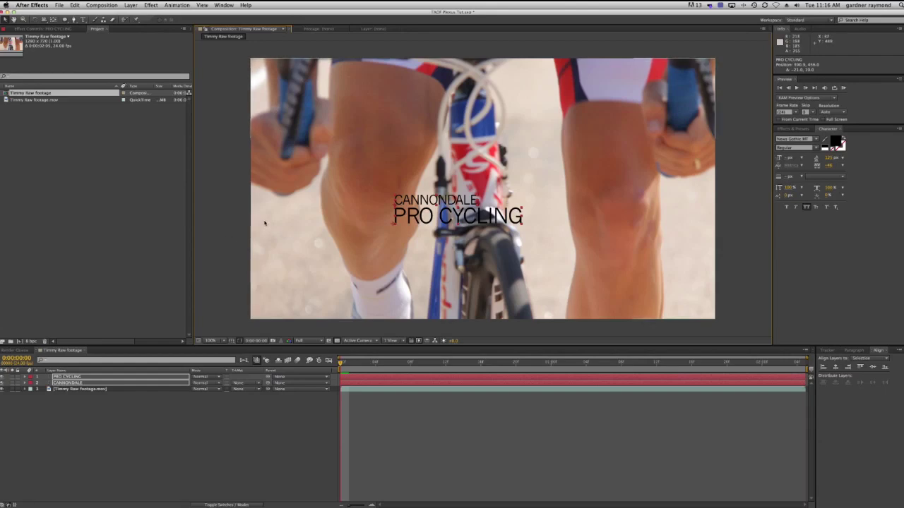
left_click_drag(433, 213, 445, 202)
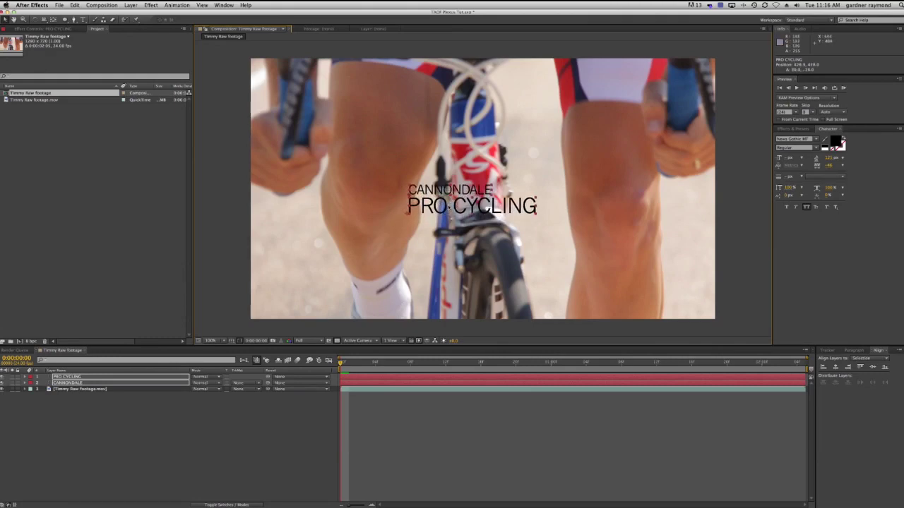
left_click_drag(445, 208, 453, 202)
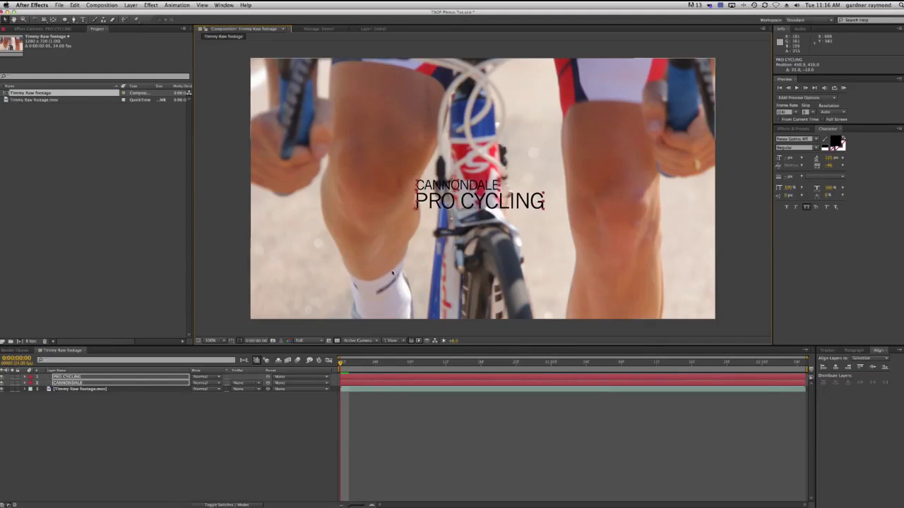
left_click(4, 389)
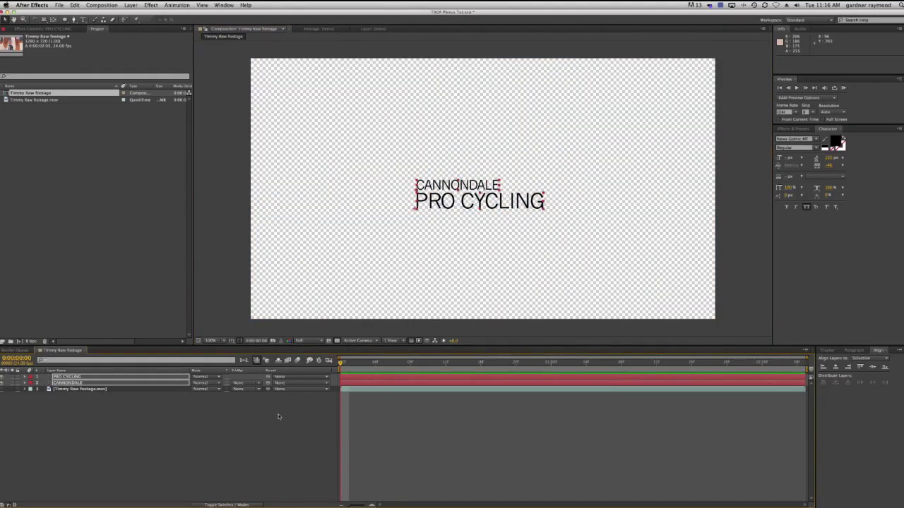
Create a new white solid layer.
key("super+y")
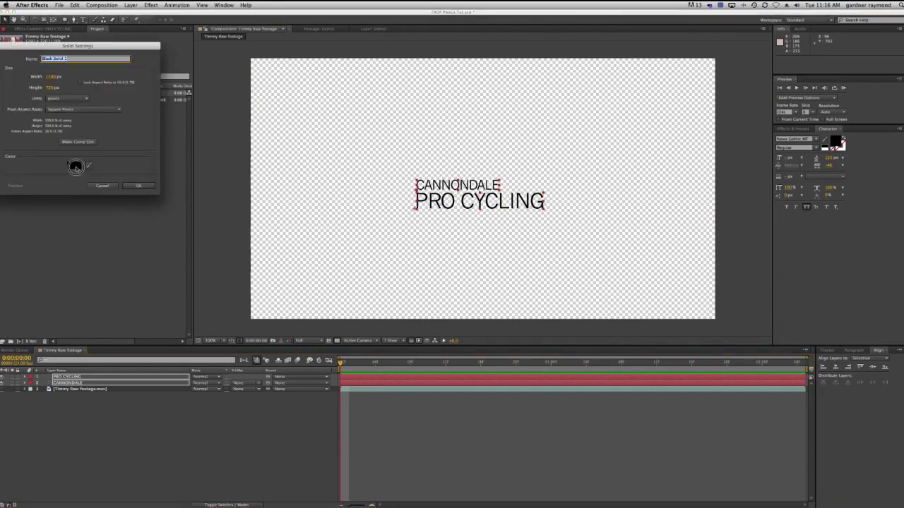
left_click(74, 166)
left_click_drag(16, 73, 2, 48)
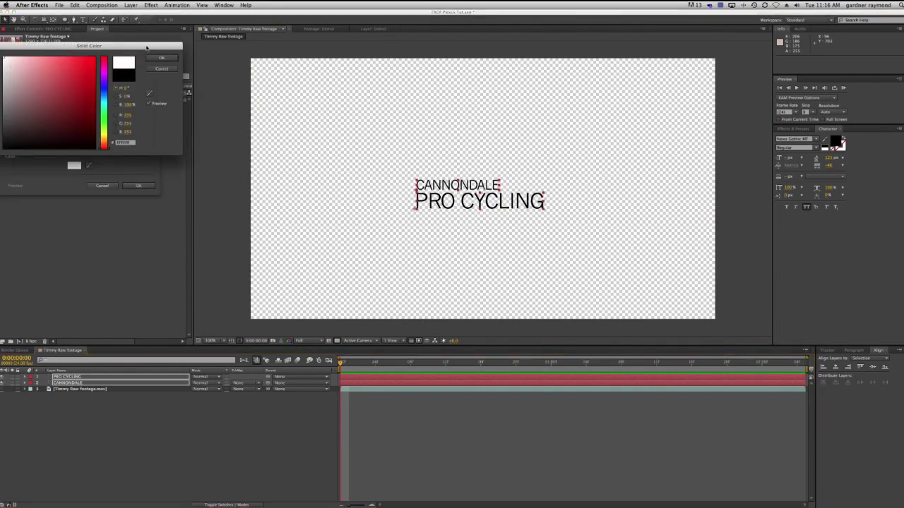
left_click(159, 57)
left_click(139, 185)
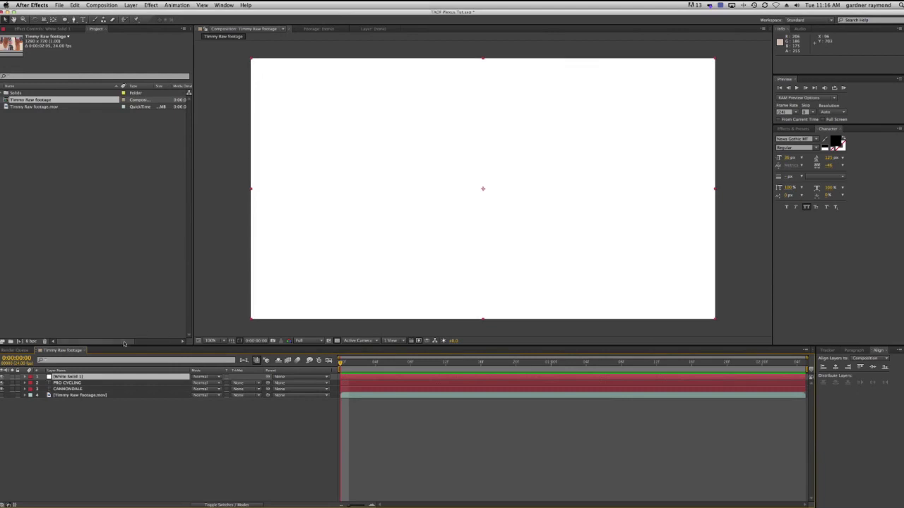
Move the white solid to the bottom of the stack and make it a guide layer.
left_click_drag(69, 378, 68, 400)
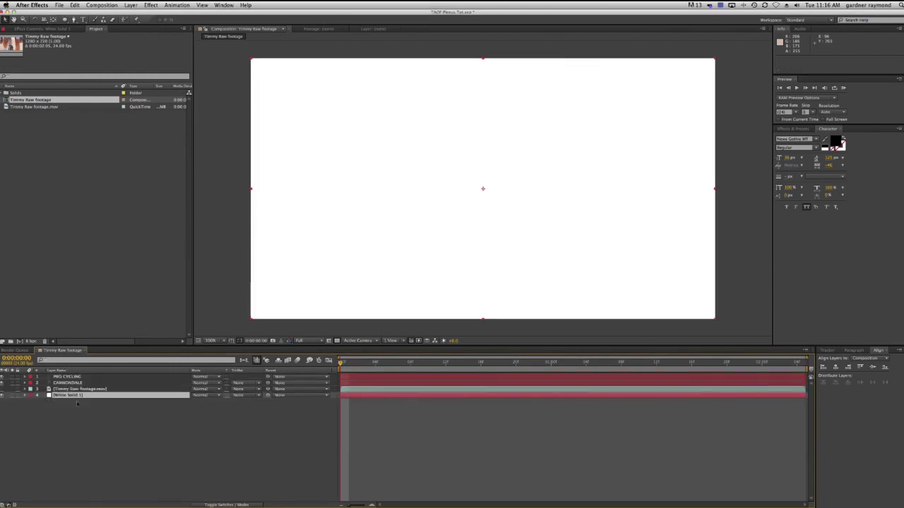
right_click(64, 397)
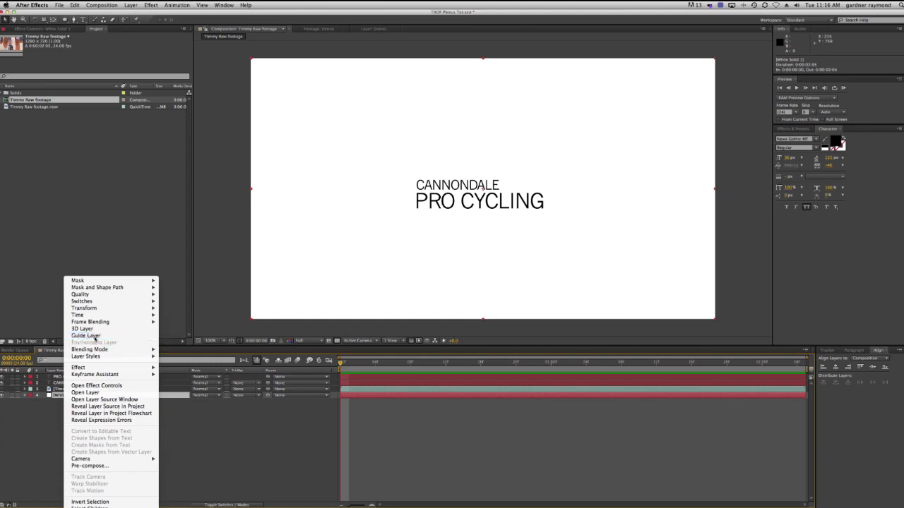
left_click(94, 338)
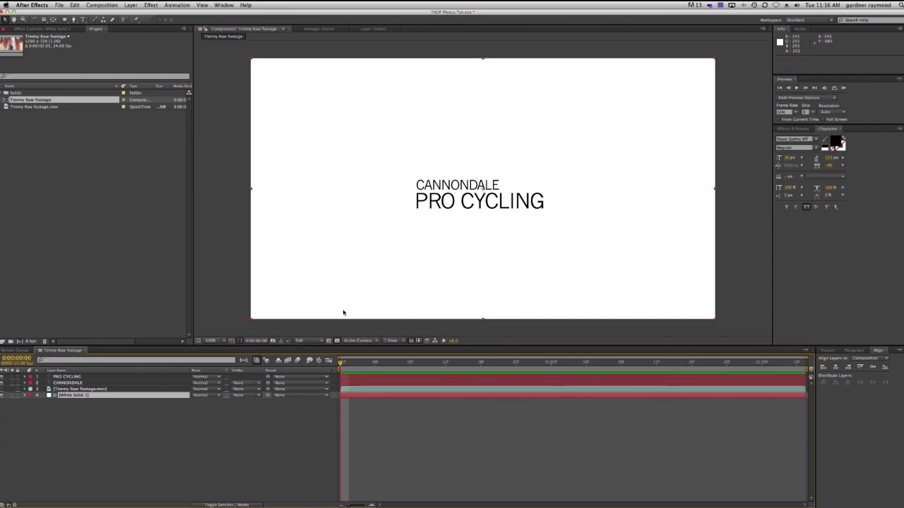
key("super+y")
Create a black solid named PLEXUS.
type("PC")
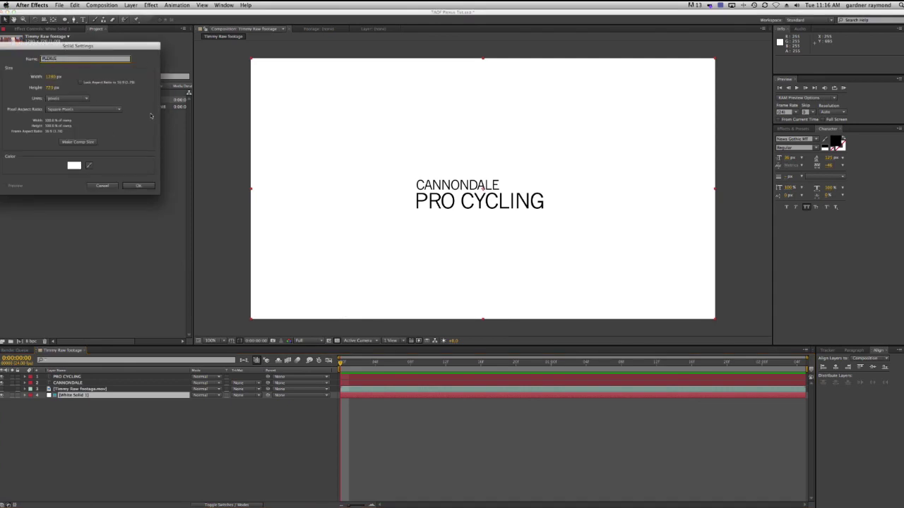
left_click(74, 165)
left_click(63, 148)
left_click(146, 107)
left_click(139, 185)
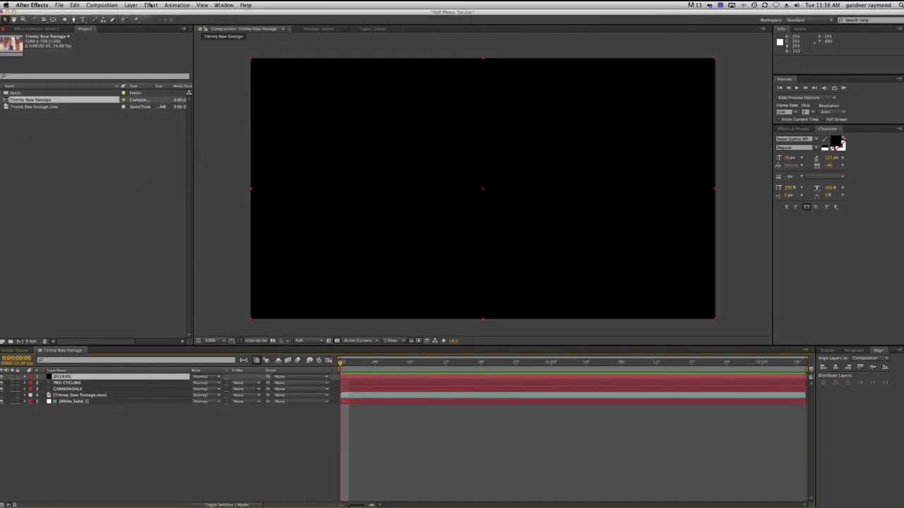
Apply the Rowbyte Plexus effect to the PLEXUS solid.
left_click(151, 6)
mouse_move(182, 240)
left_click(238, 240)
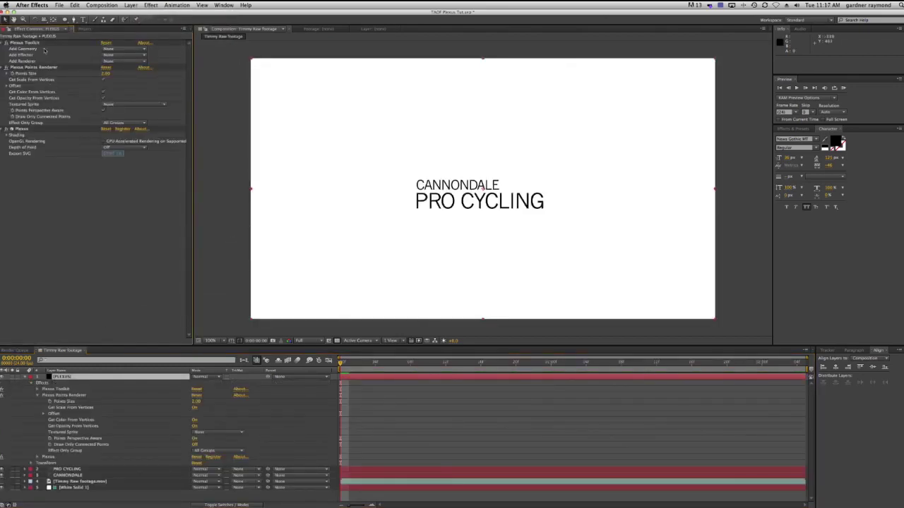
left_click(32, 376)
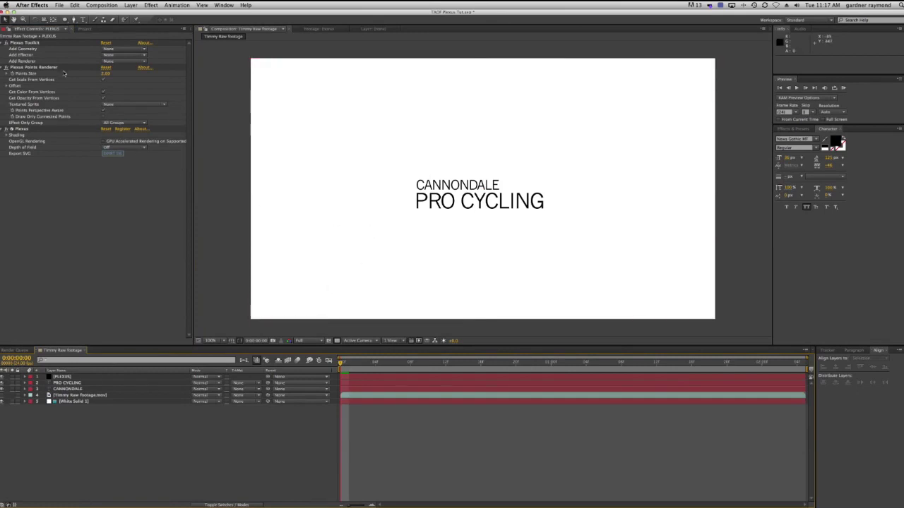
Add a Plexus Primitives Object, then delete it again.
left_click(124, 49)
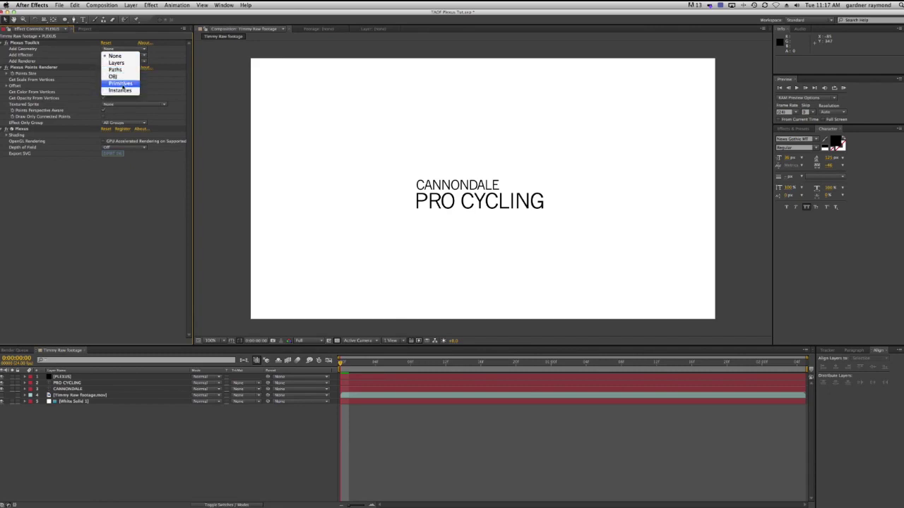
left_click(120, 83)
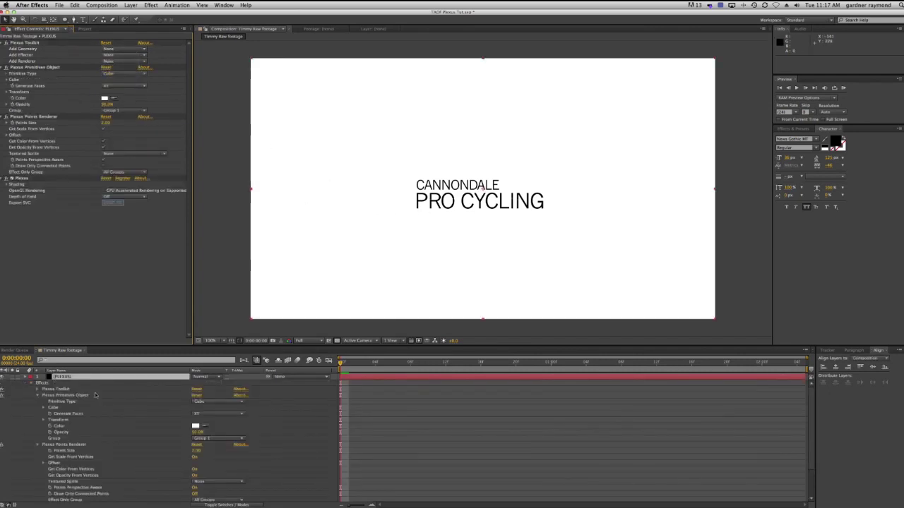
left_click(32, 384)
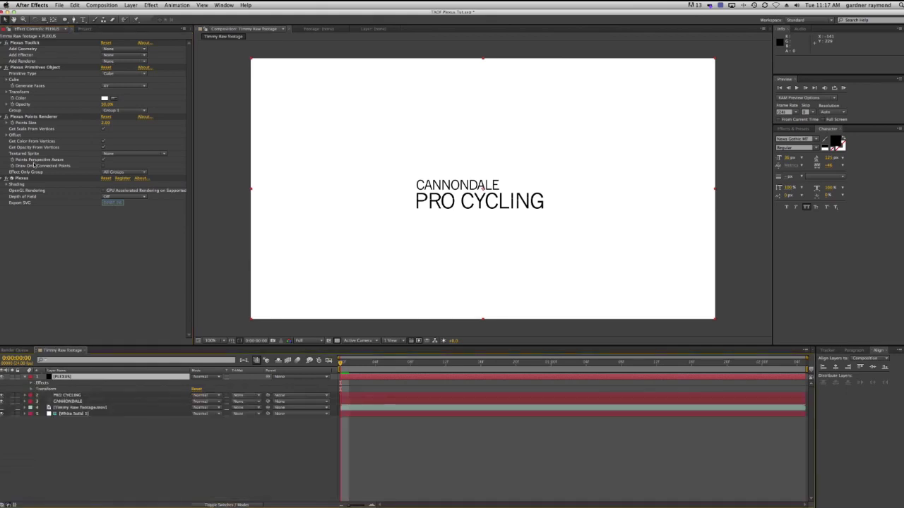
left_click(35, 69)
key("Delete")
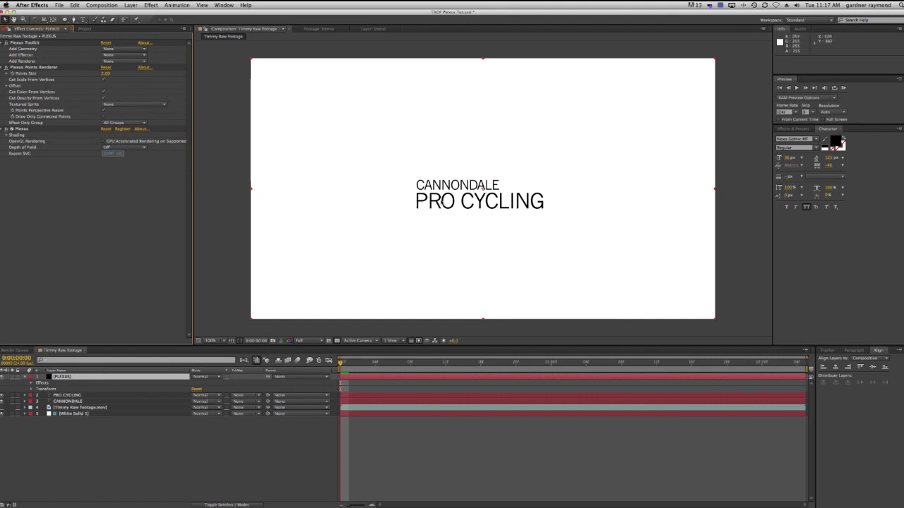
key("super+Tab")
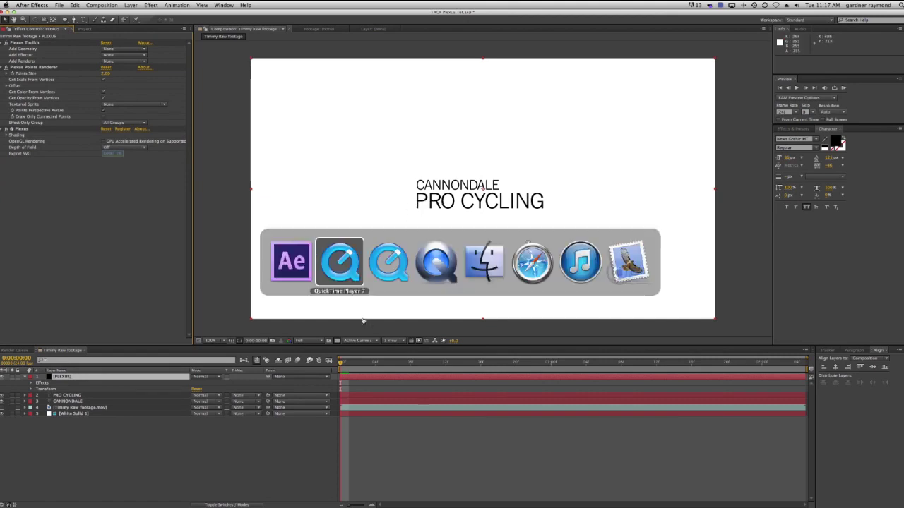
left_click_drag(304, 292, 41, 293)
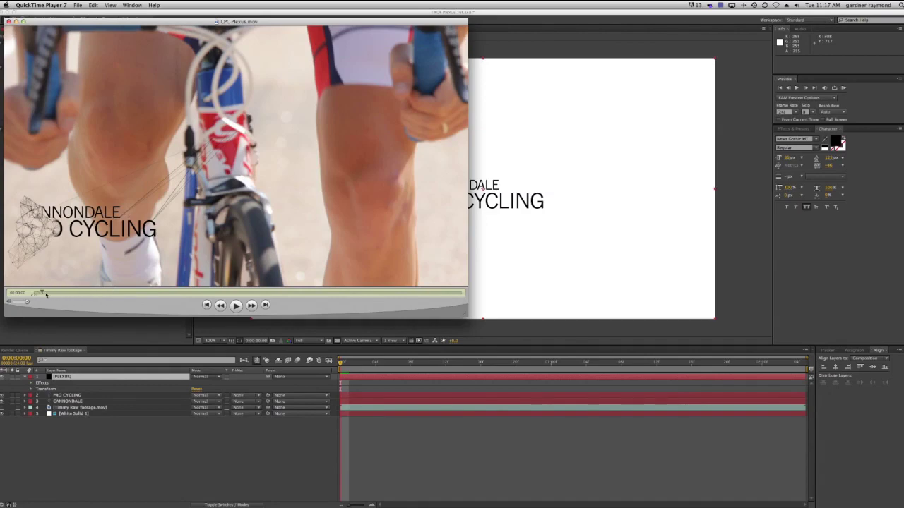
left_click_drag(43, 293, 219, 293)
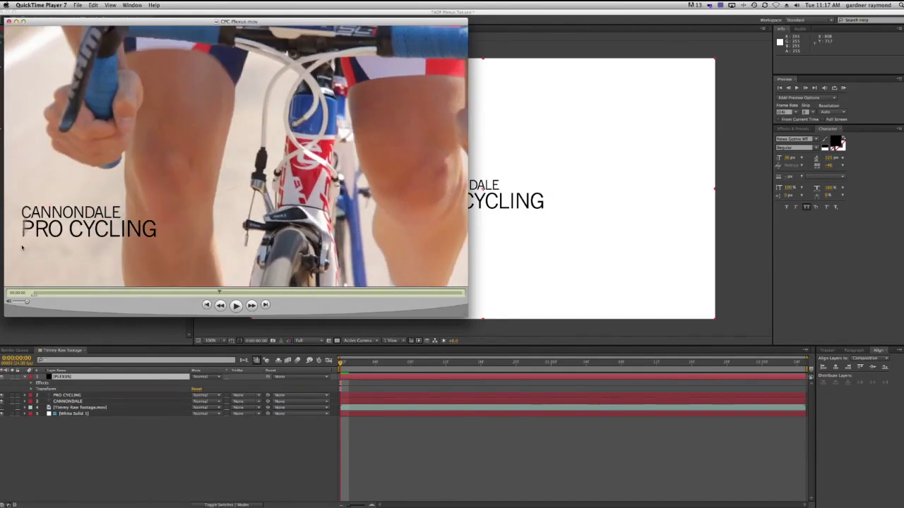
left_click(166, 435)
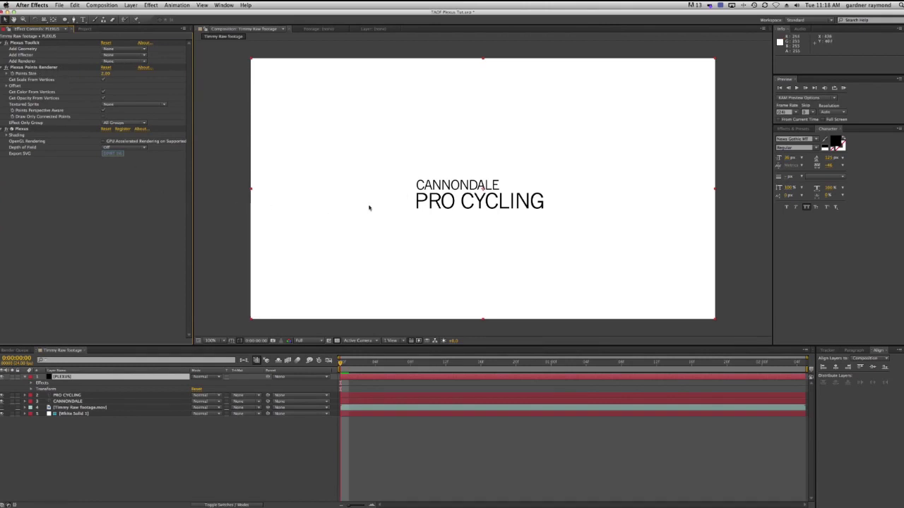
Convert the CANNONDALE text into an Outlines layer and solo it against a black background.
left_click(59, 401)
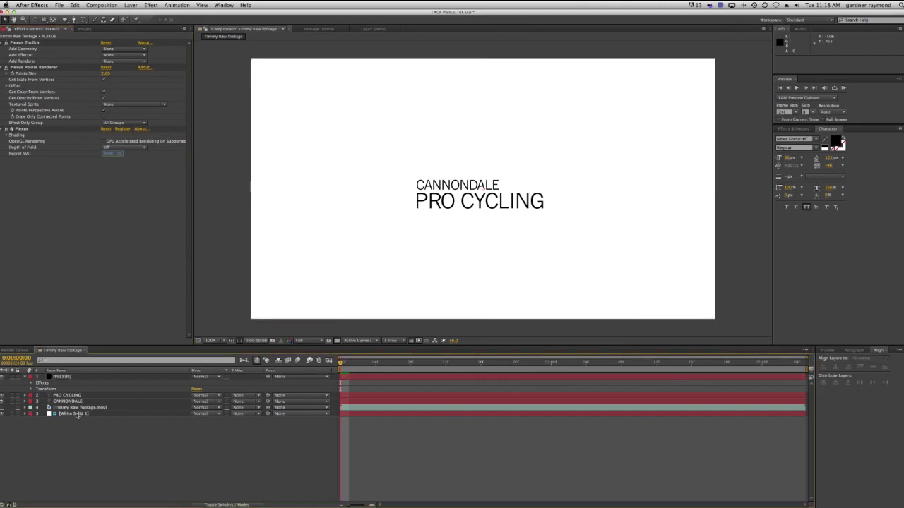
right_click(61, 403)
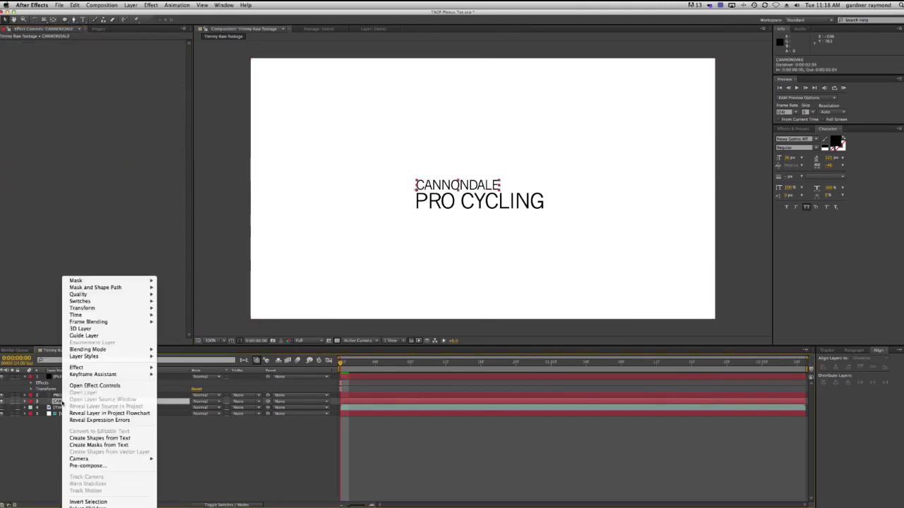
left_click(127, 438)
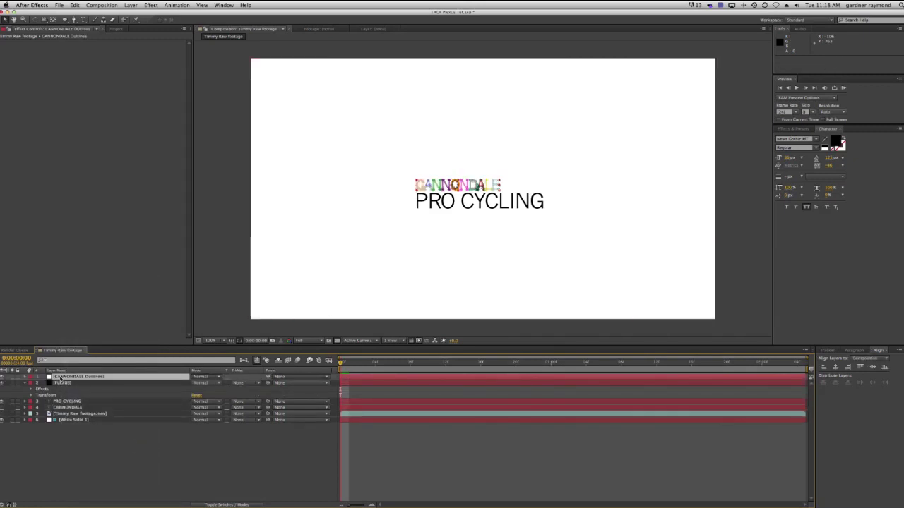
left_click(12, 376)
left_click(31, 442)
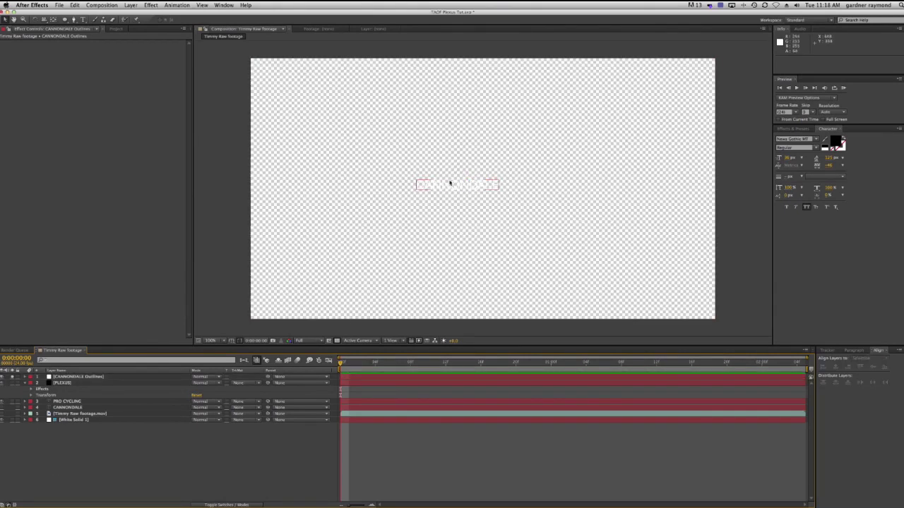
left_click(337, 341)
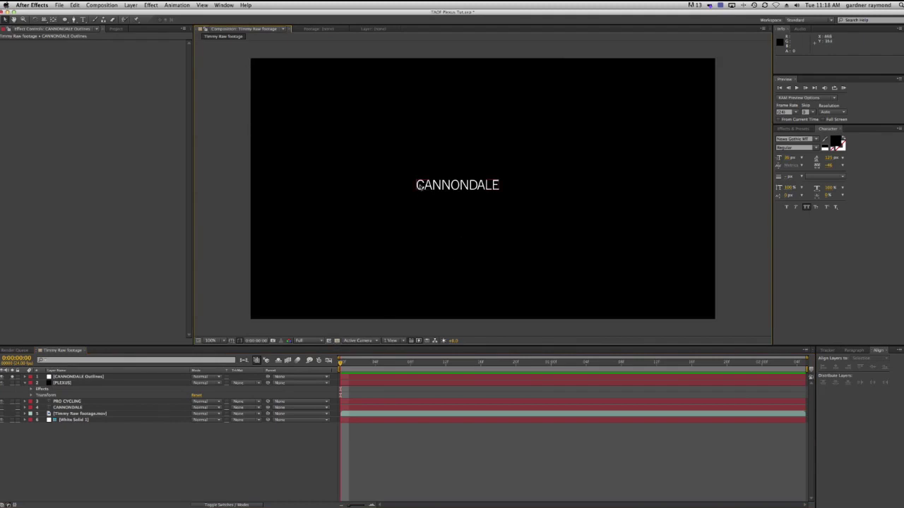
Inspect the CANNONDALE Outlines mask paths full-screen, then collapse them and turn off solo.
left_click(78, 377)
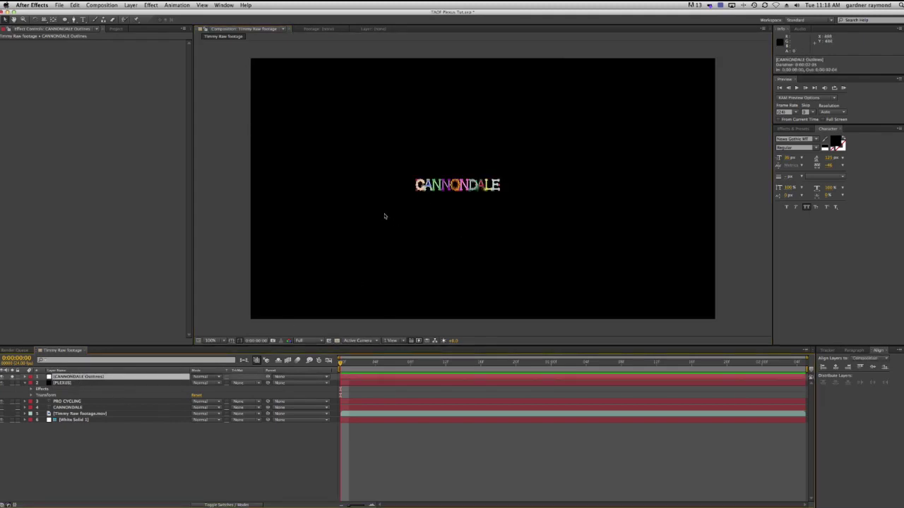
key("m")
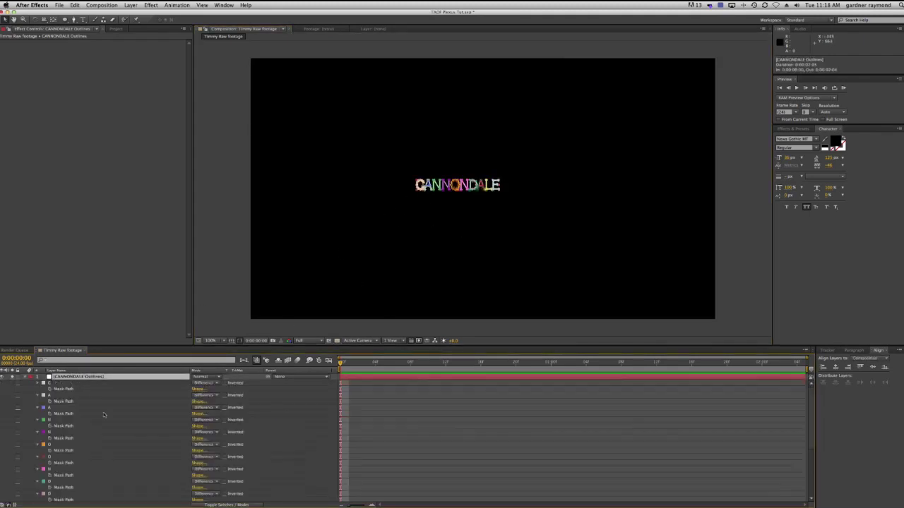
key("grave")
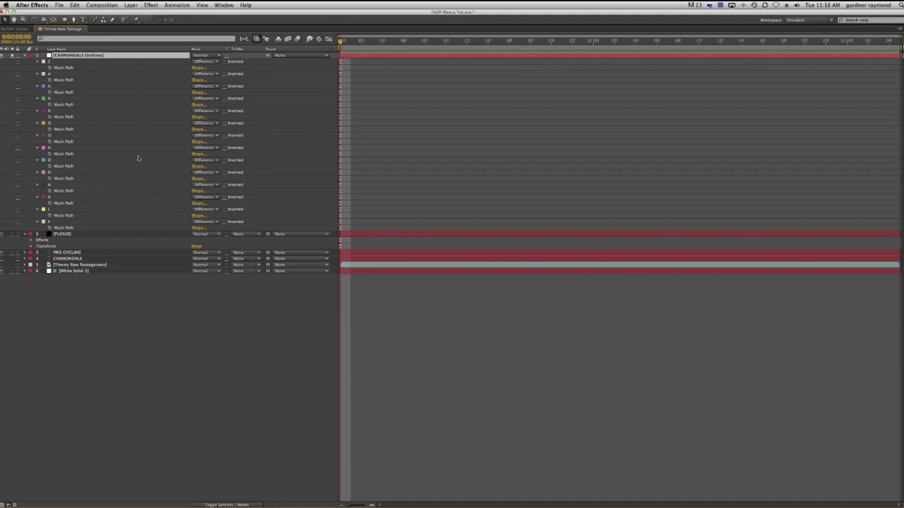
key("grave")
left_click(25, 380)
left_click(23, 380)
left_click(23, 379)
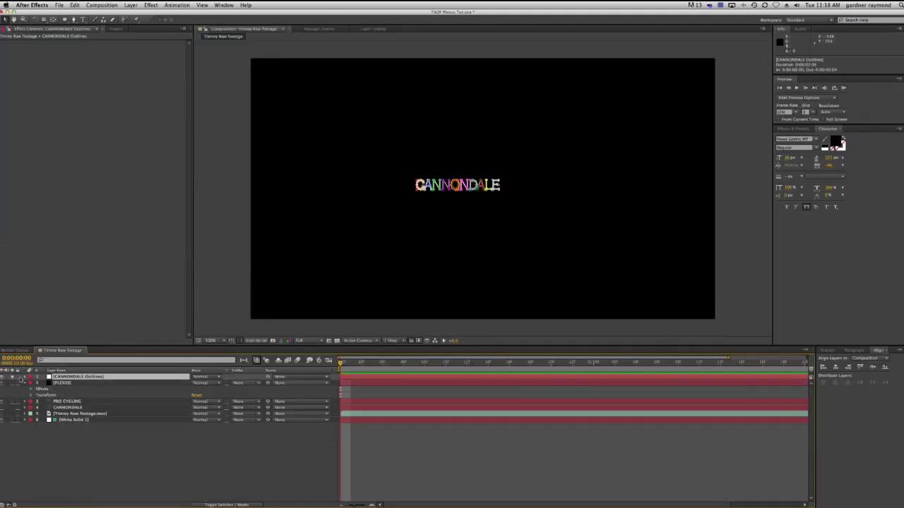
left_click(11, 377)
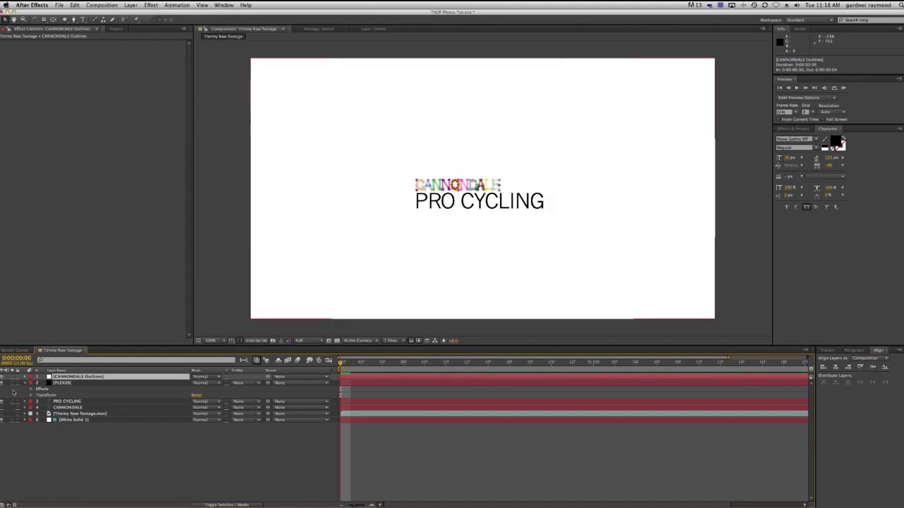
Create masks from the PRO CYCLING text and show the CANNONDALE text layer again.
left_click(68, 407)
left_click(67, 401)
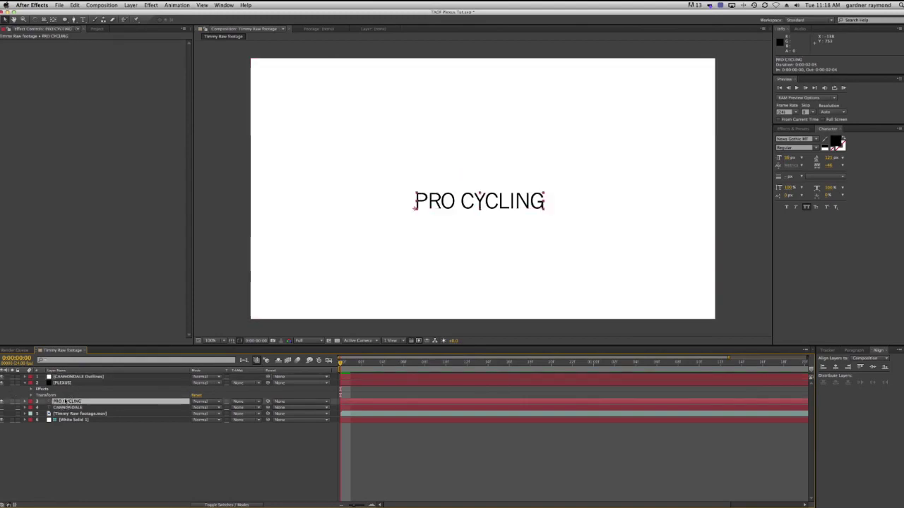
right_click(65, 402)
left_click(117, 445)
left_click(3, 414)
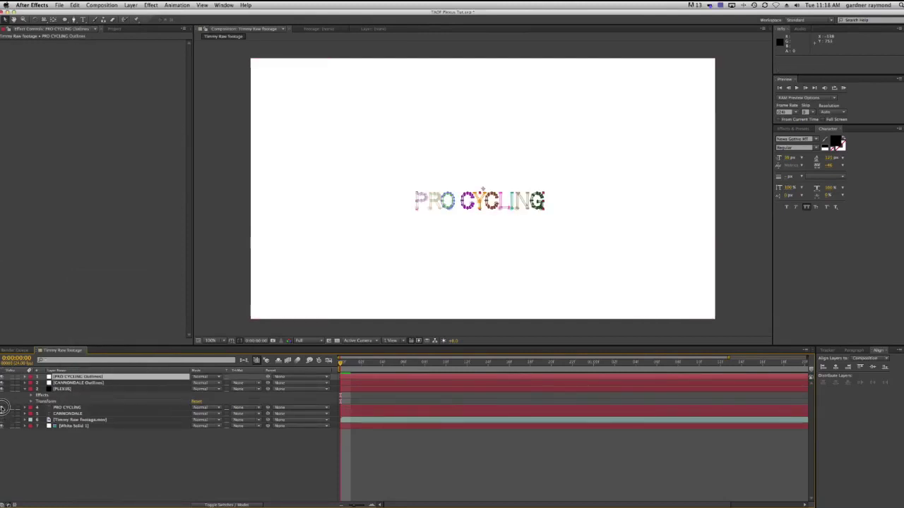
left_click(115, 462)
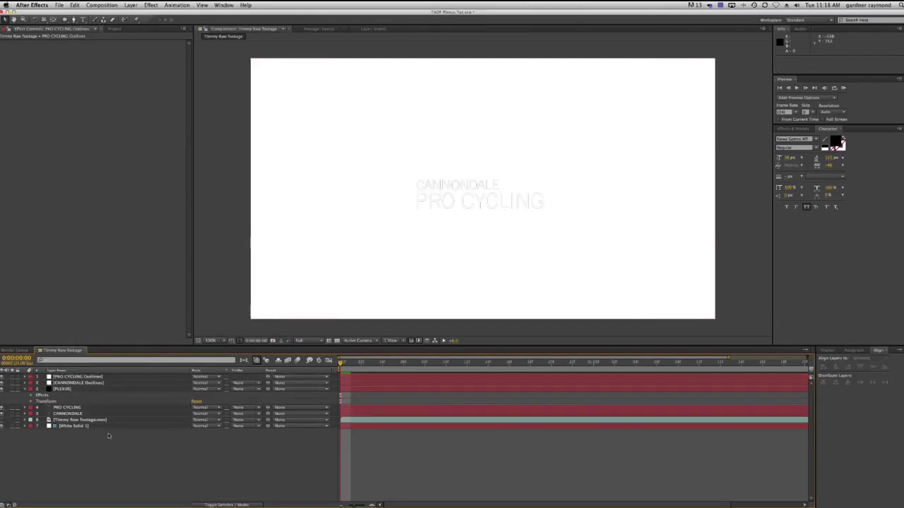
Move both Outlines layers together to the bottom of the layer stack.
left_click(94, 377)
left_click(85, 383, "shift")
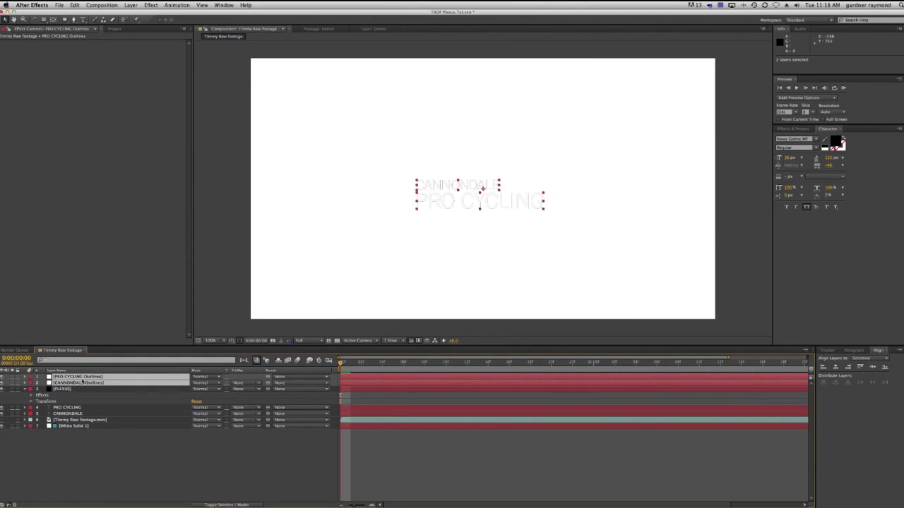
left_click_drag(73, 378, 71, 433)
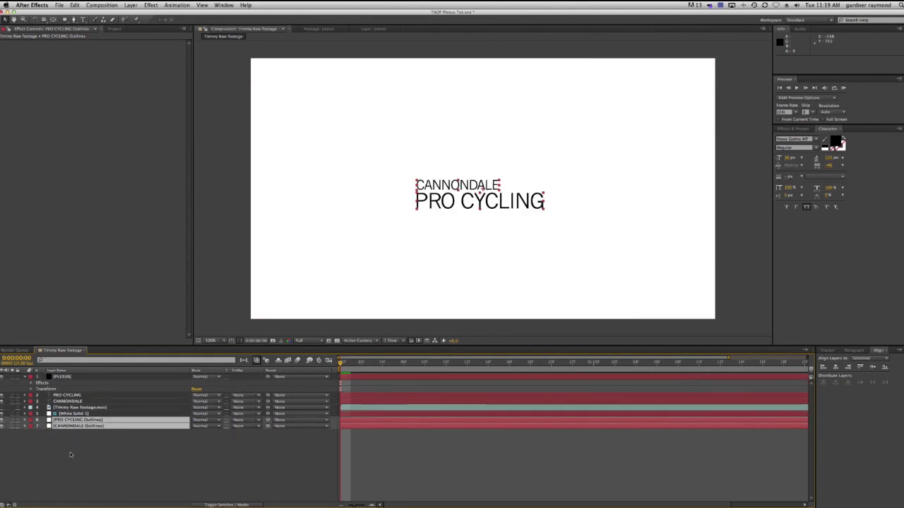
left_click(67, 452)
left_click(75, 426)
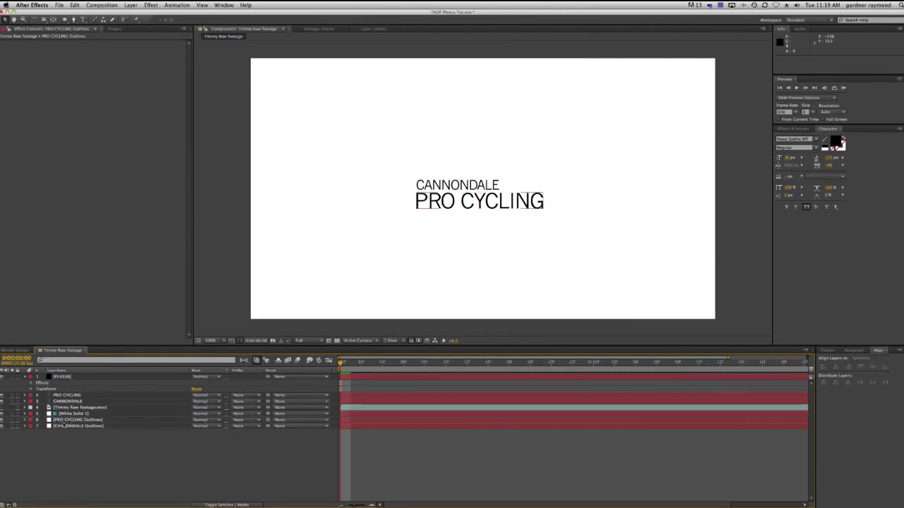
left_click(4, 432)
left_click(60, 420)
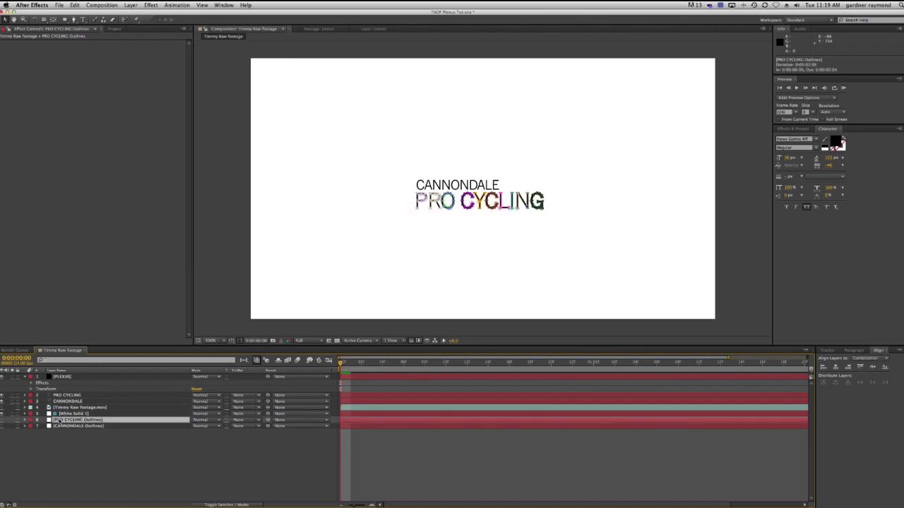
Reveal the PRO CYCLING Outlines masks and select the P, R and O letter masks.
key("m")
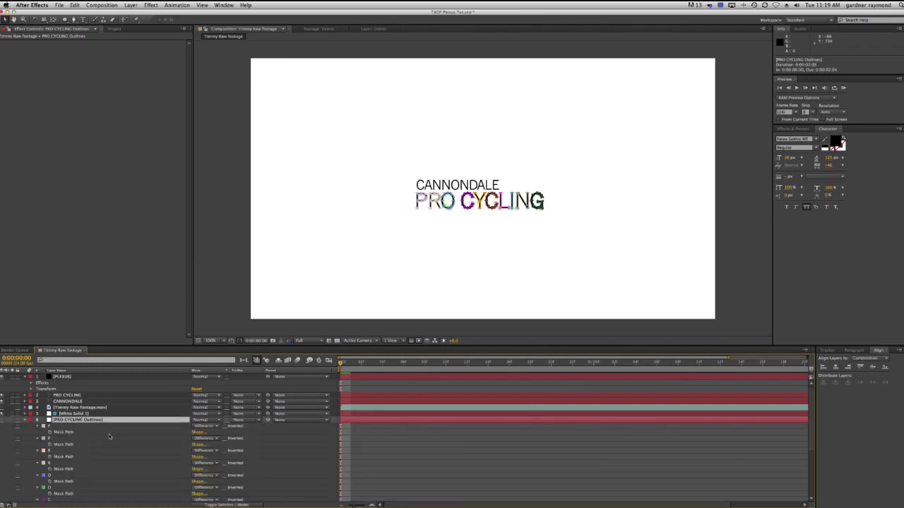
scroll(104, 435, "down", 3)
scroll(104, 433, "up", 3)
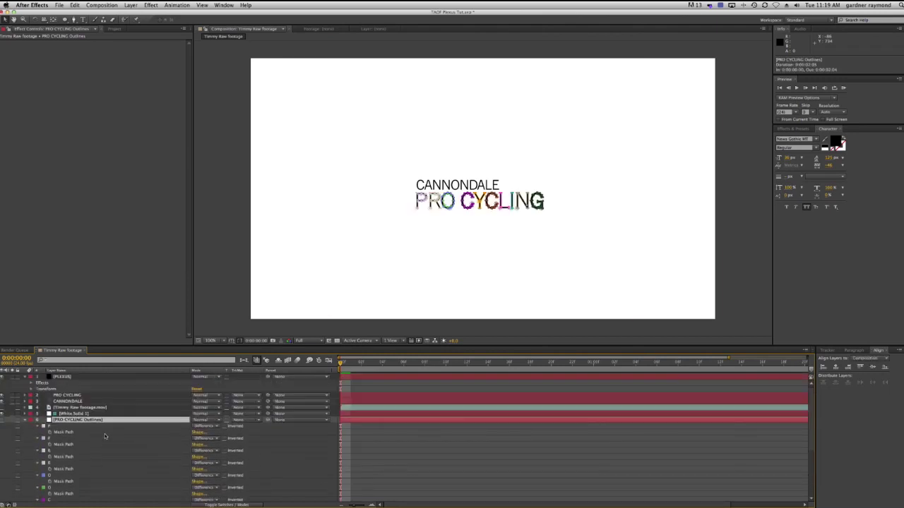
left_click(47, 427)
left_click(49, 439, "shift")
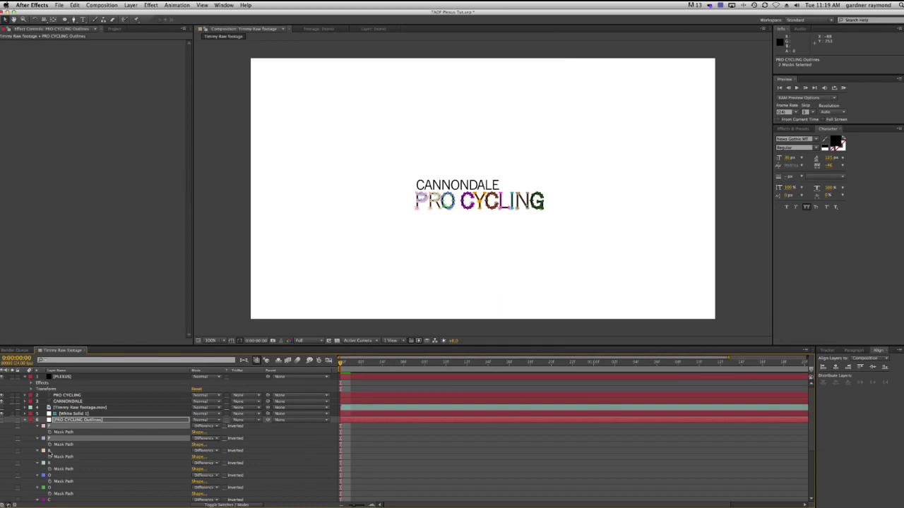
left_click(48, 449, "shift")
left_click(60, 464, "shift")
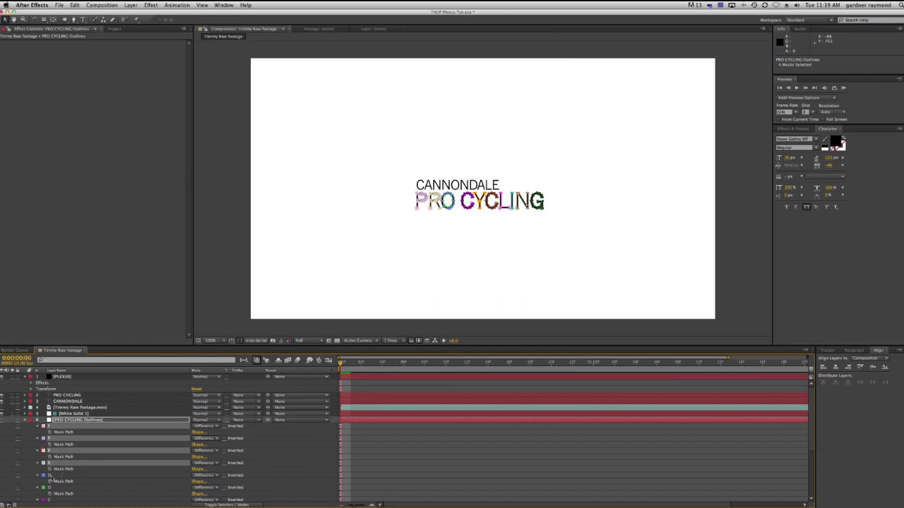
left_click(49, 476, "shift")
left_click(48, 487, "shift")
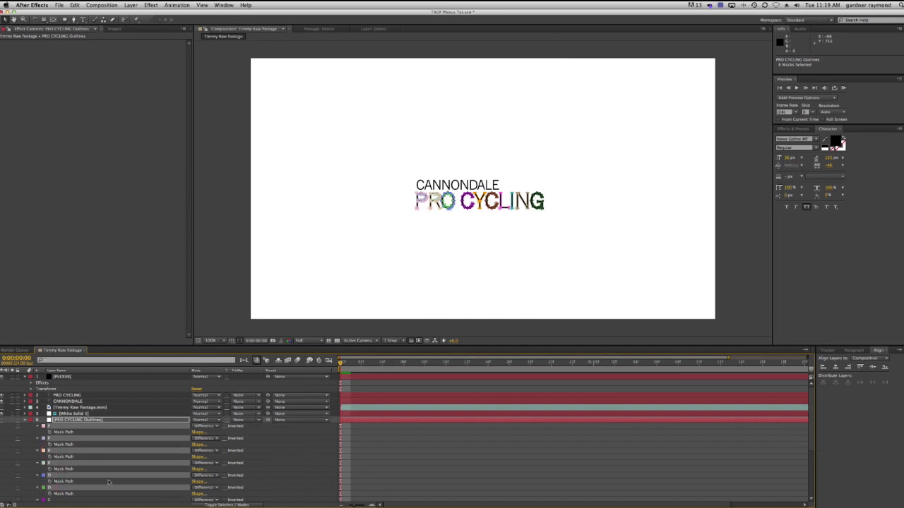
left_click(26, 421)
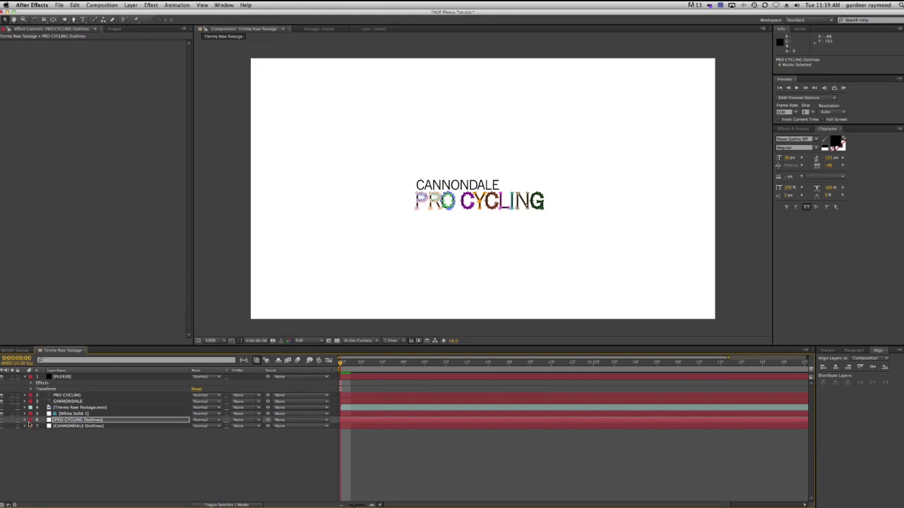
Copy the selected PRO letter masks and paste them into the PLEXUS layer.
key("m")
key("m")
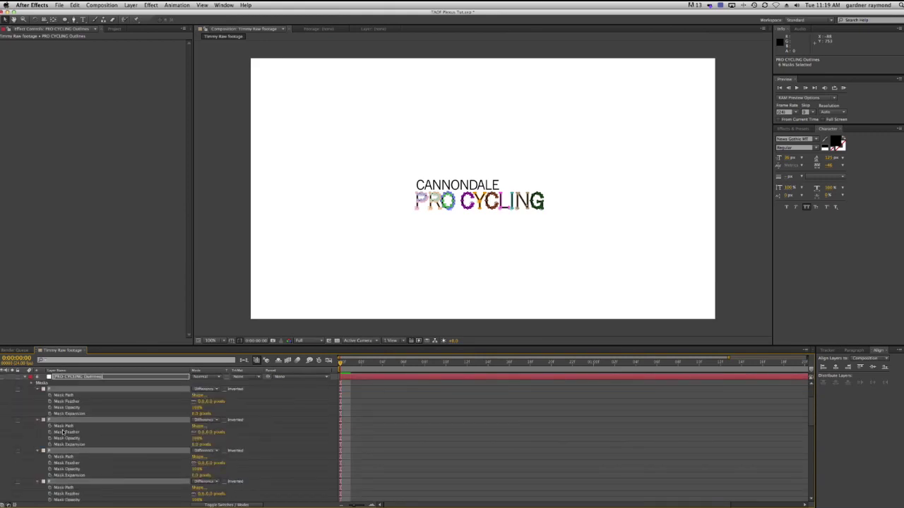
left_click(31, 383)
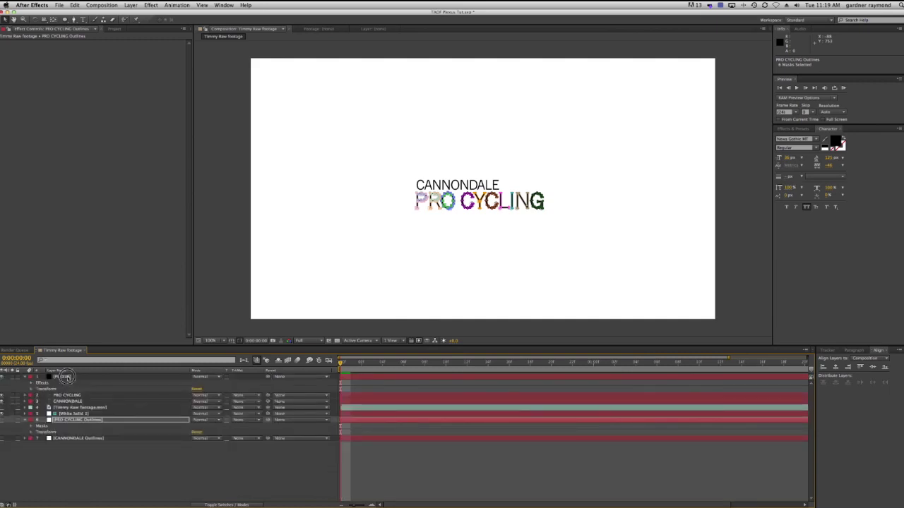
left_click(65, 377)
key("super+v")
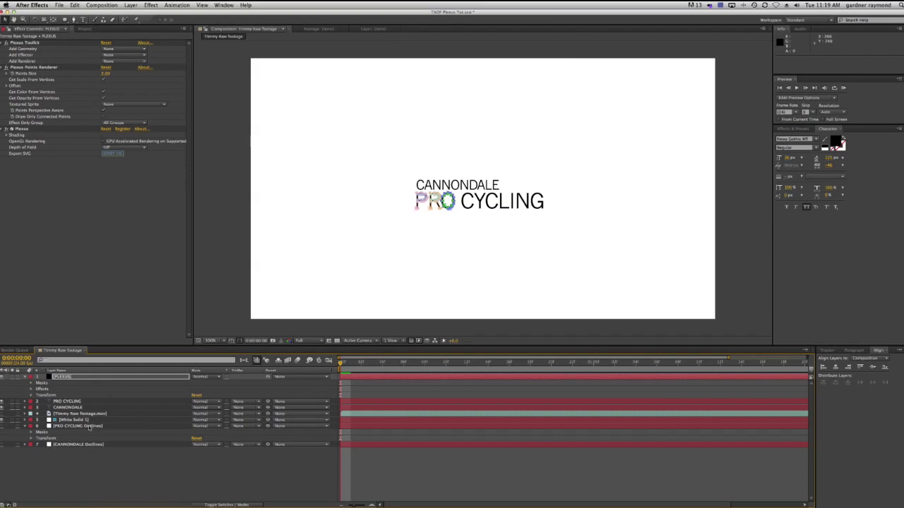
Reveal the CANNONDALE Outlines masks and select the first letter masks through A.
left_click(65, 446)
key("m")
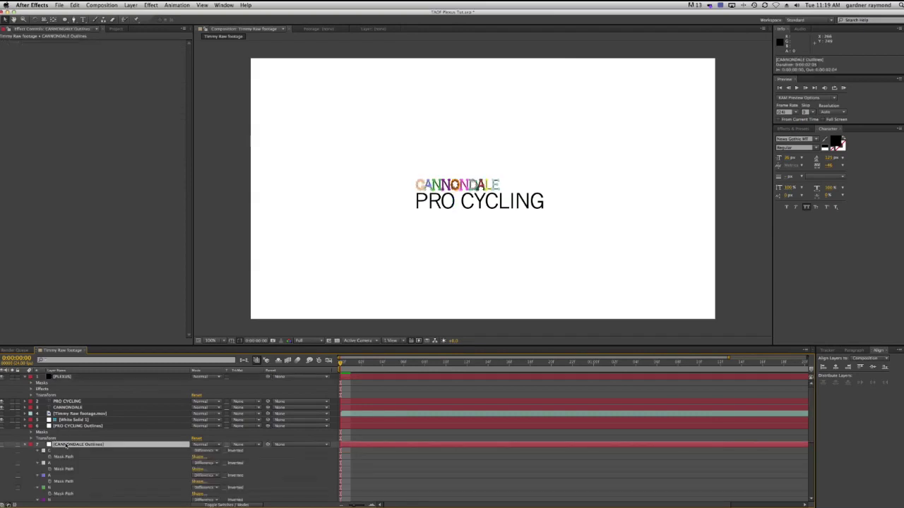
left_click(49, 455)
left_click(49, 463, "shift")
left_click(49, 475, "shift")
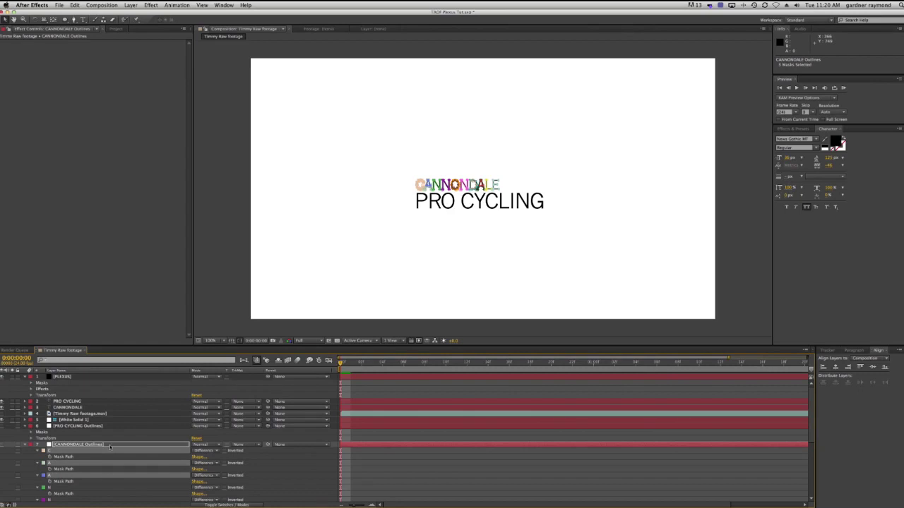
Add the selected CANNONDALE letter masks to the PLEXUS layer and collapse the Outlines mask lists.
left_click(63, 377)
key("Return")
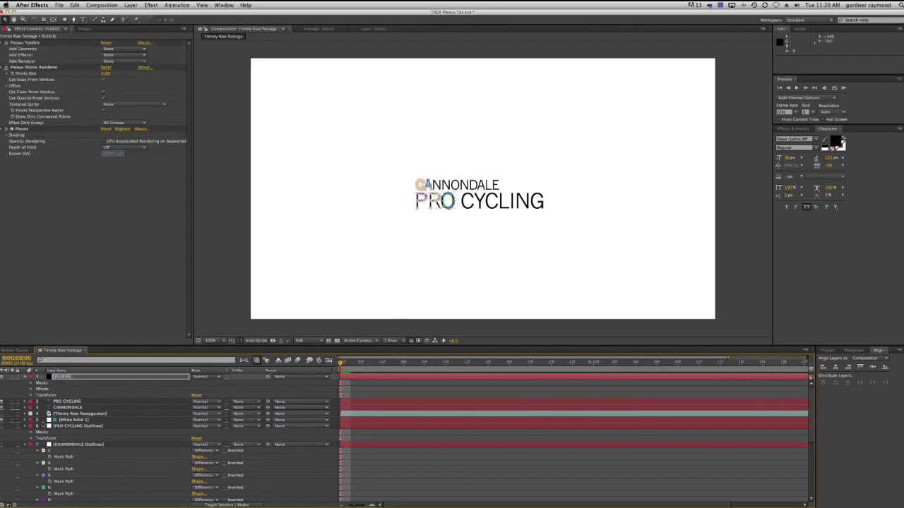
key("Return")
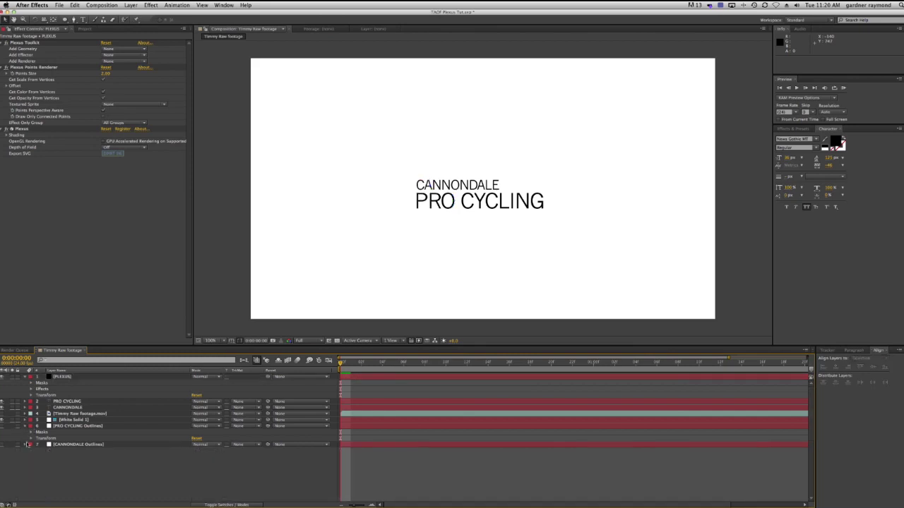
left_click(25, 427)
left_click(432, 258)
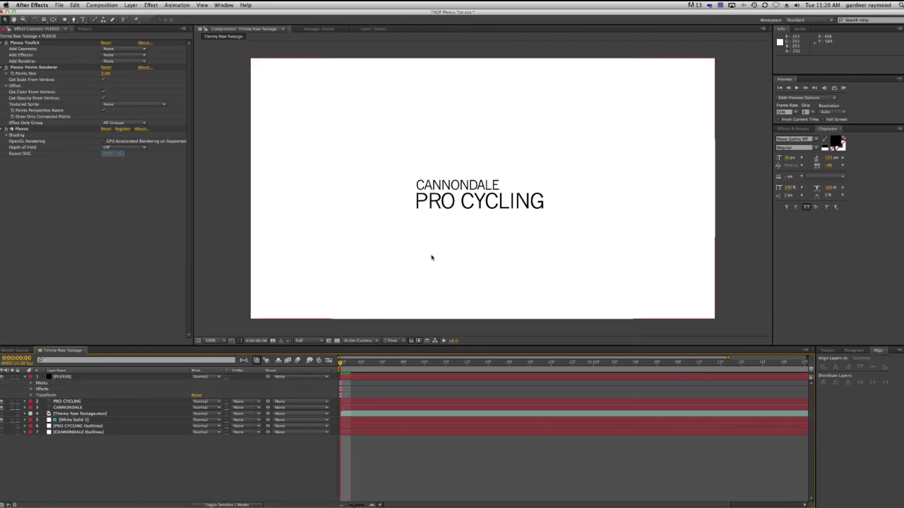
left_click(62, 378)
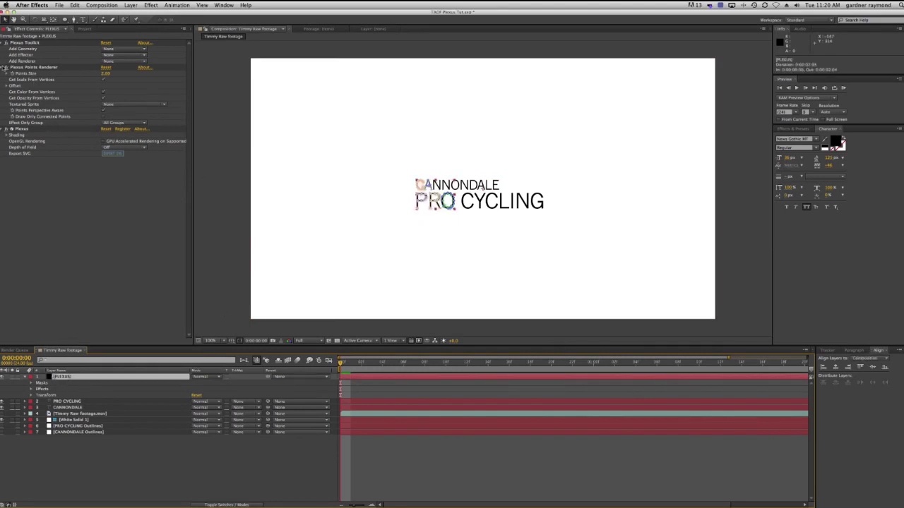
Add a Plexus Path Object through the Plexus Add Geometry Paths option.
left_click(5, 67)
left_click(135, 49)
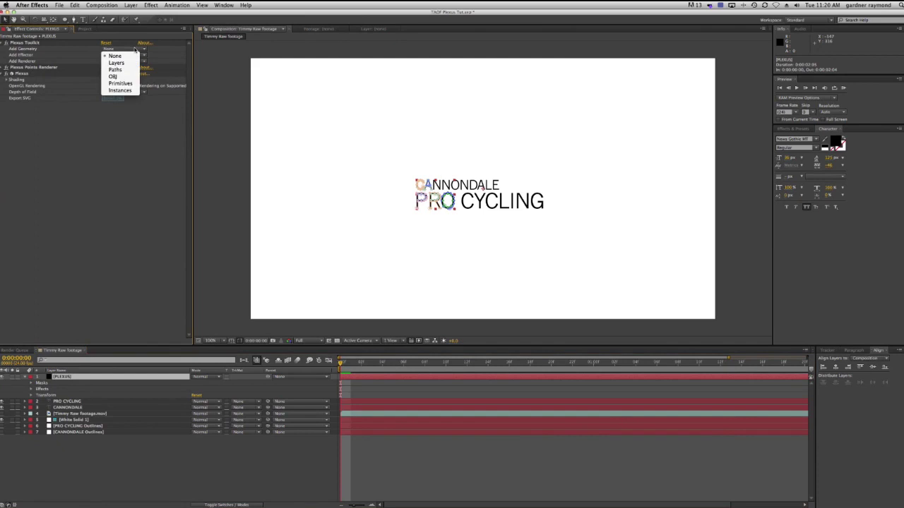
left_click(115, 70)
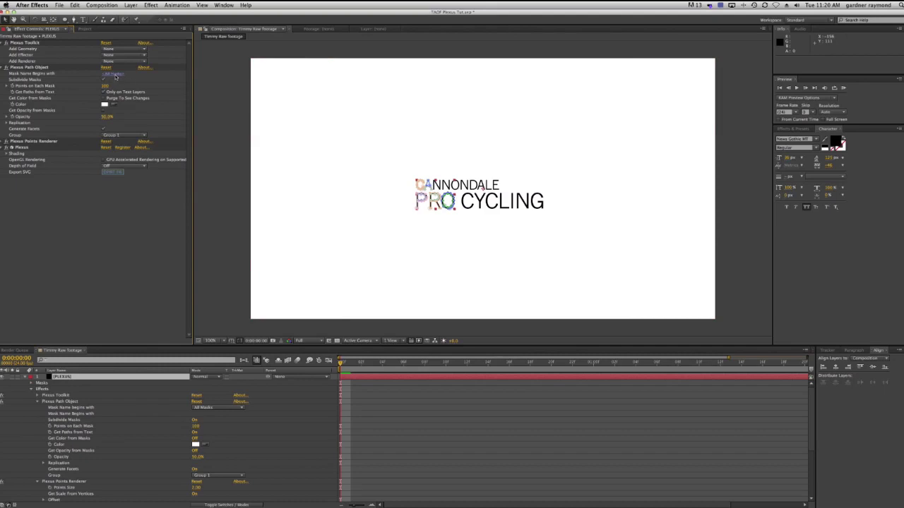
Hide the CANNONDALE and PRO CYCLING text layers.
left_click(31, 389)
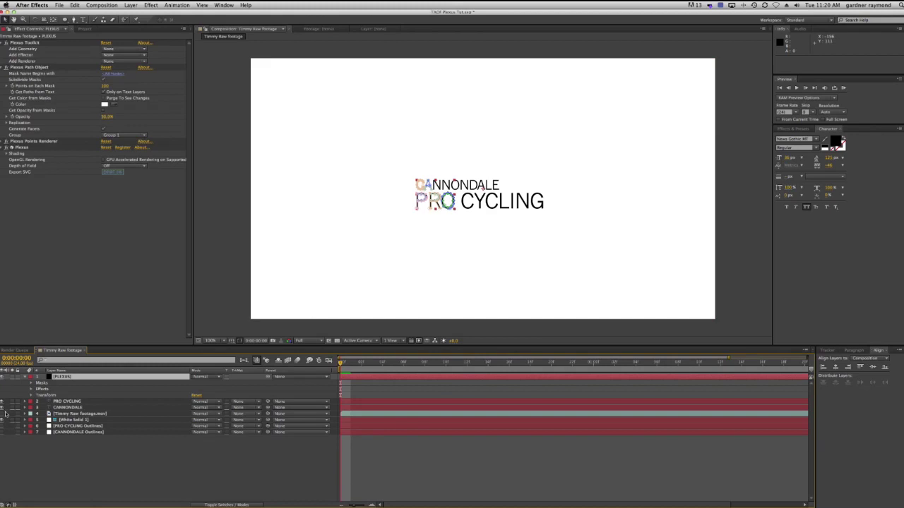
left_click_drag(2, 408, 3, 401)
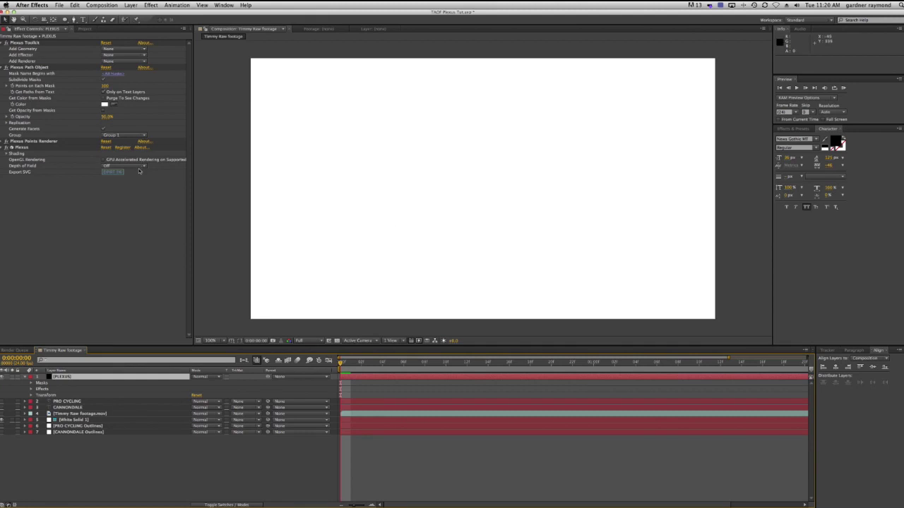
left_click(6, 142)
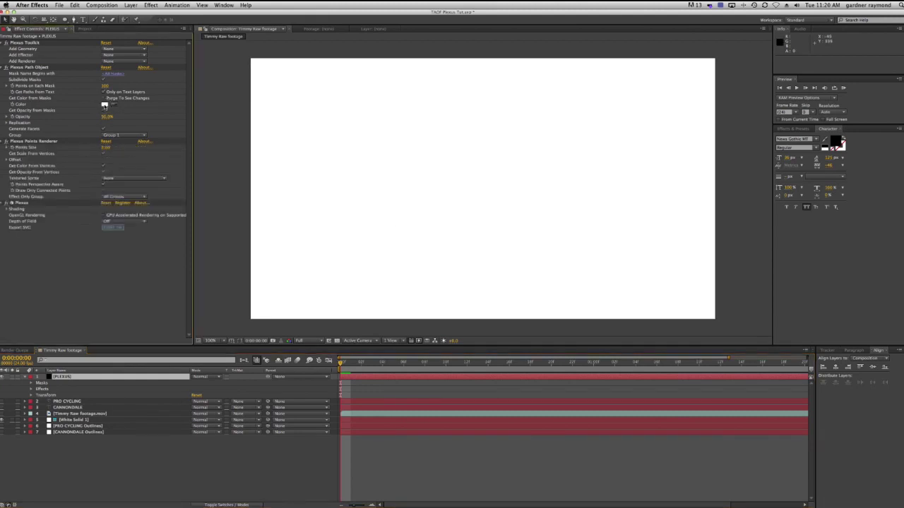
Set the Plexus points colour to black.
left_click(104, 105)
left_click_drag(77, 142, 106, 161)
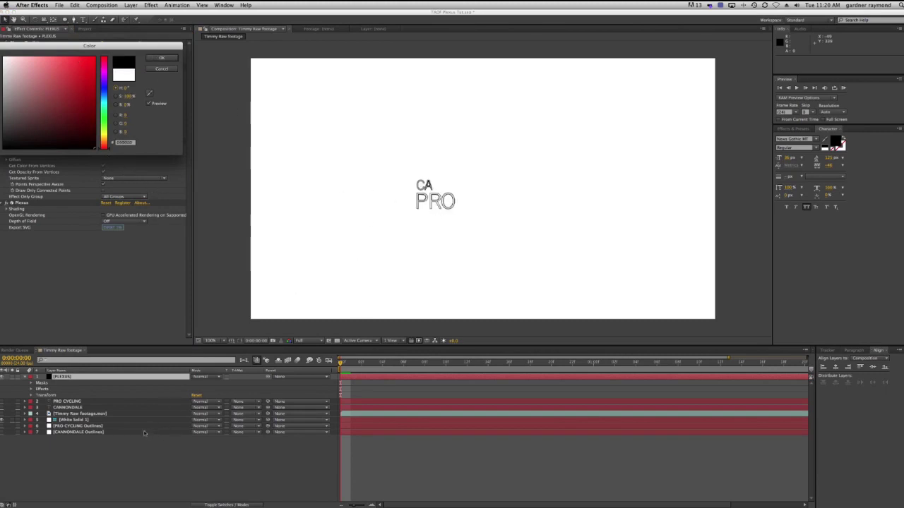
left_click(161, 58)
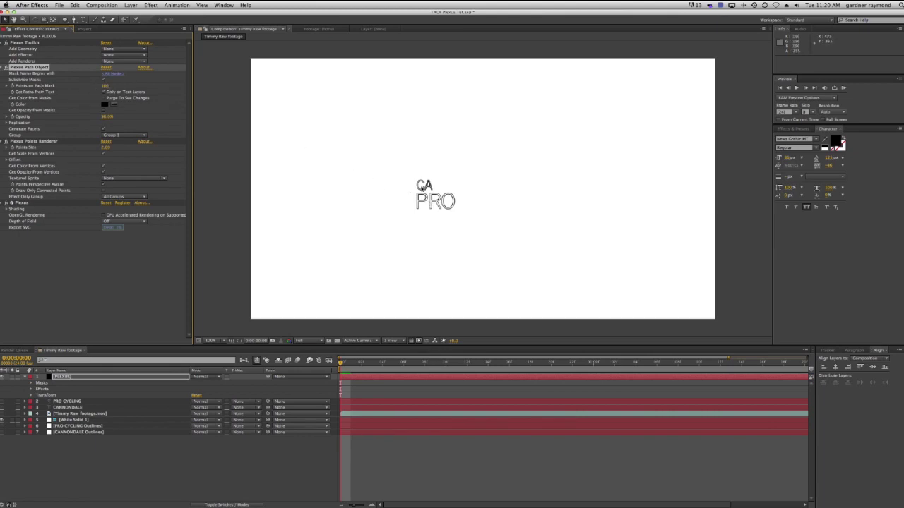
Set Points on Each Mask to 10 and Points Size to 1, then add a Lines renderer.
left_click(104, 86)
type("10")
key("Return")
left_click(106, 148)
type("15")
key("Return")
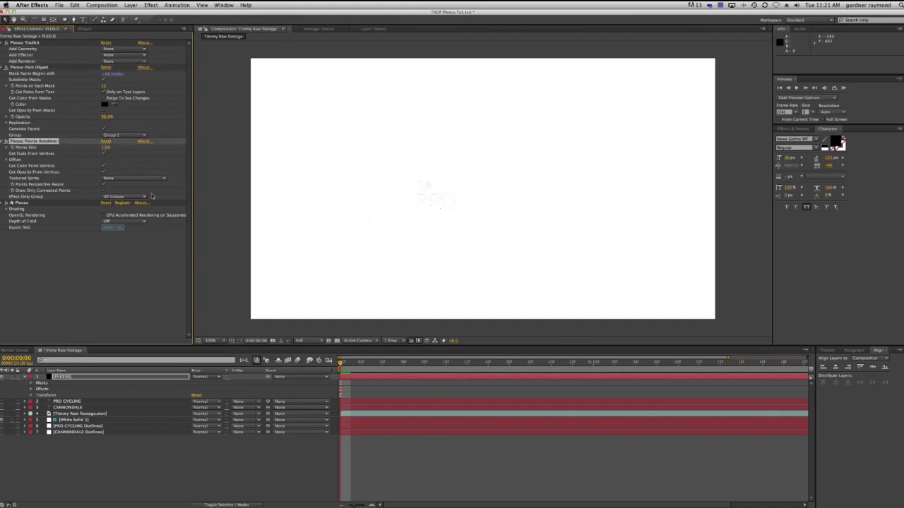
left_click(124, 63)
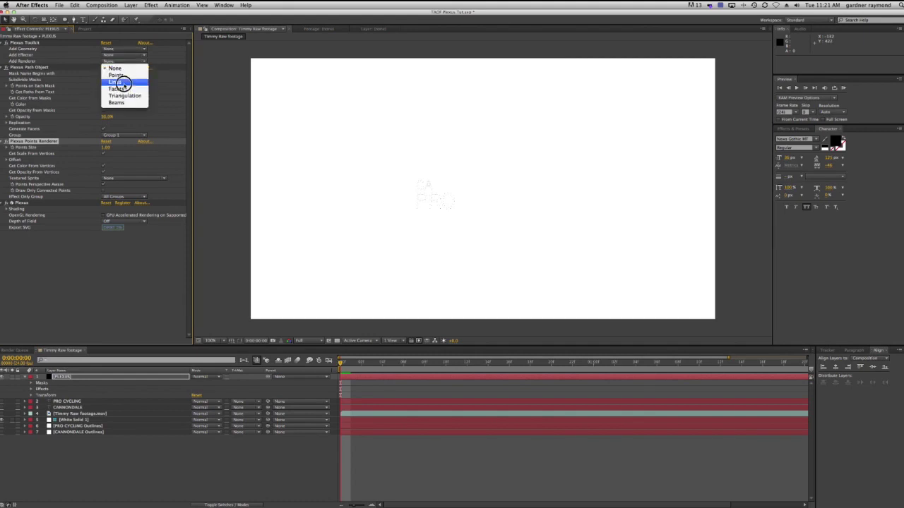
left_click(125, 85)
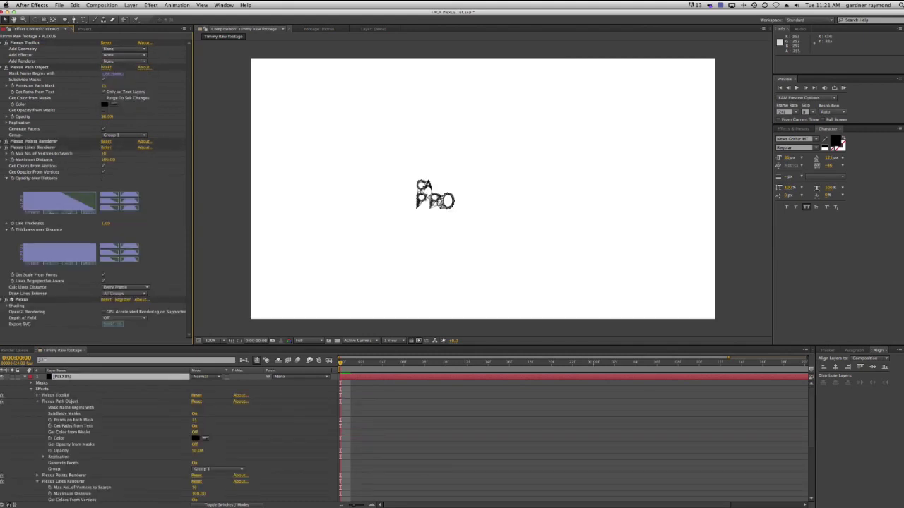
Set Max No. of Vertices to Search to 8, keeping Maximum Distance at 100.
left_click(104, 153)
type("8")
key("Tab")
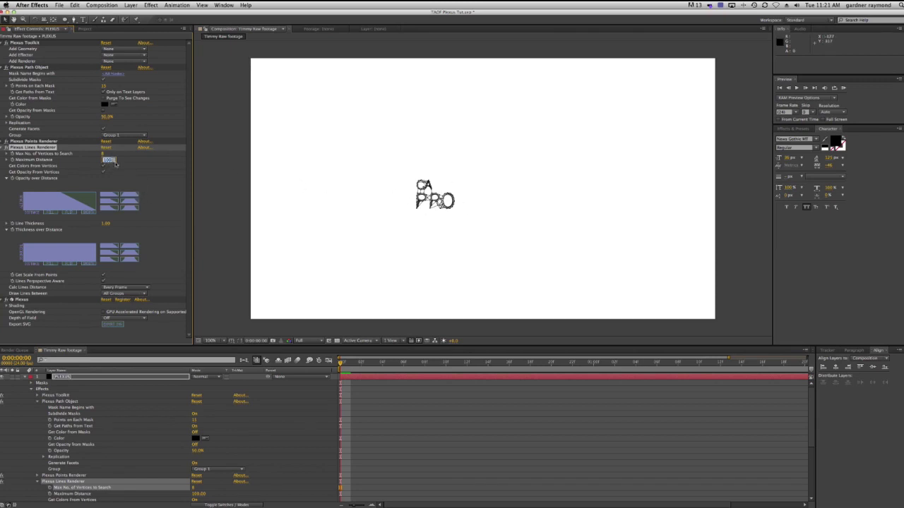
left_click(101, 160)
Set the Plexus Lines Renderer Line Thickness to 0.59.
left_click(107, 225)
type("0.59")
key("Return")
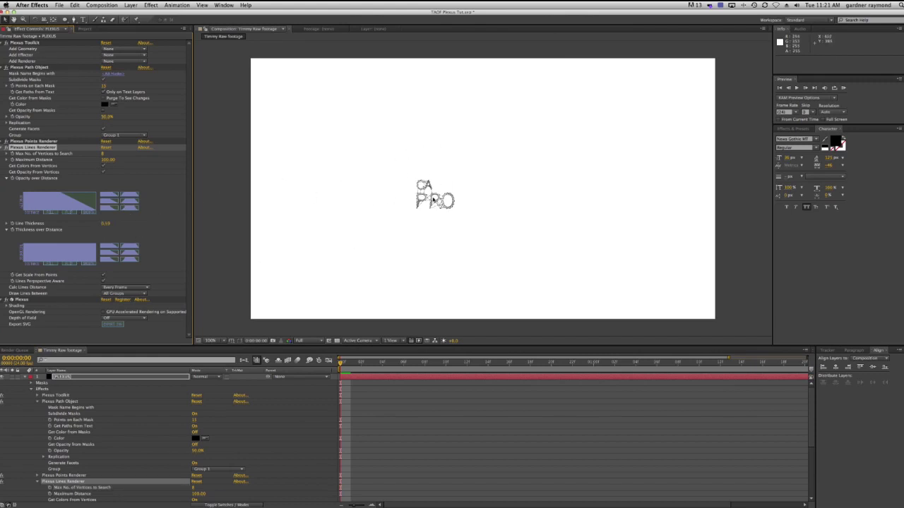
left_click_drag(106, 224, 120, 224)
left_click(108, 223)
type("0.59")
key("Return")
Apply bell-shaped presets and redraw the Thickness and Opacity over Distance curves.
left_click(134, 260)
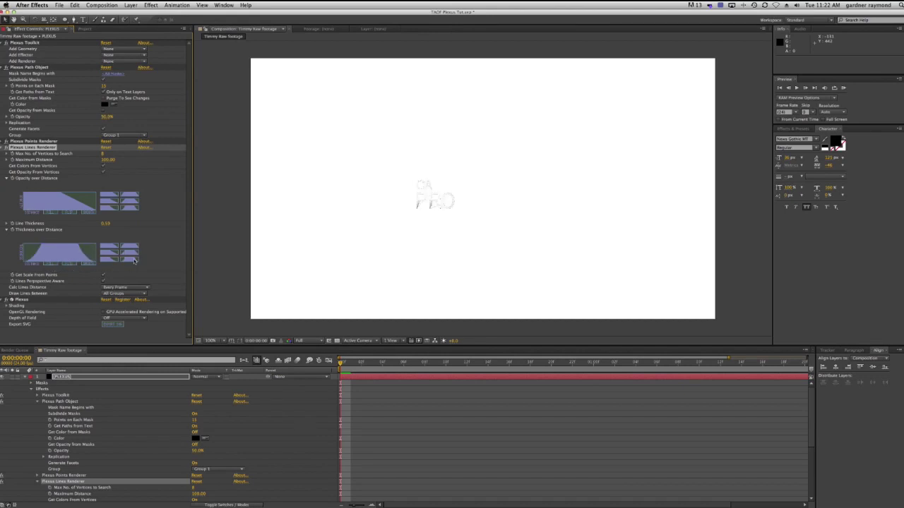
left_click(132, 209)
left_click_drag(24, 253, 40, 243)
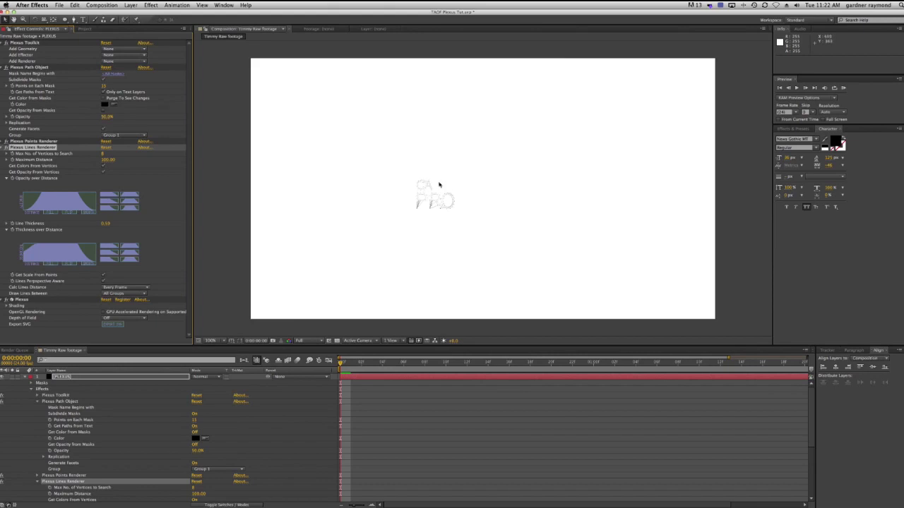
left_click(116, 253)
left_click(110, 197)
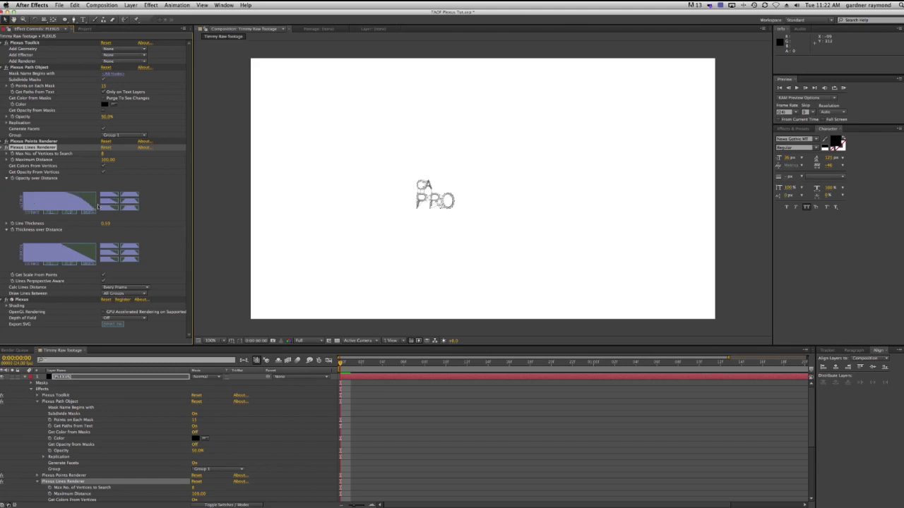
mouse_move(25, 203)
left_mouse_down()
mouse_move(76, 189)
mouse_move(48, 195)
mouse_move(75, 199)
mouse_move(31, 201)
mouse_move(71, 196)
mouse_move(97, 207)
left_mouse_up()
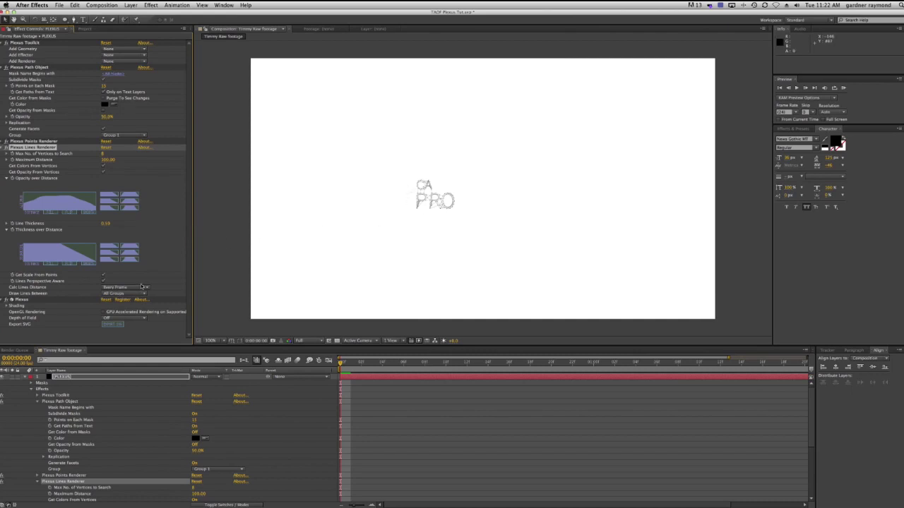
left_click(5, 148)
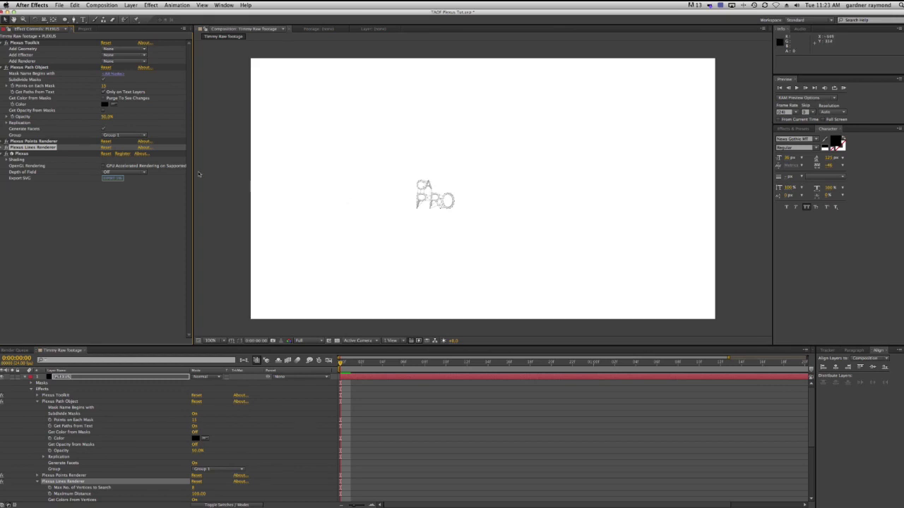
Duplicate the Plexus Path Object with Cmd+D and reveal the PLEXUS layer's masks.
left_click(21, 68)
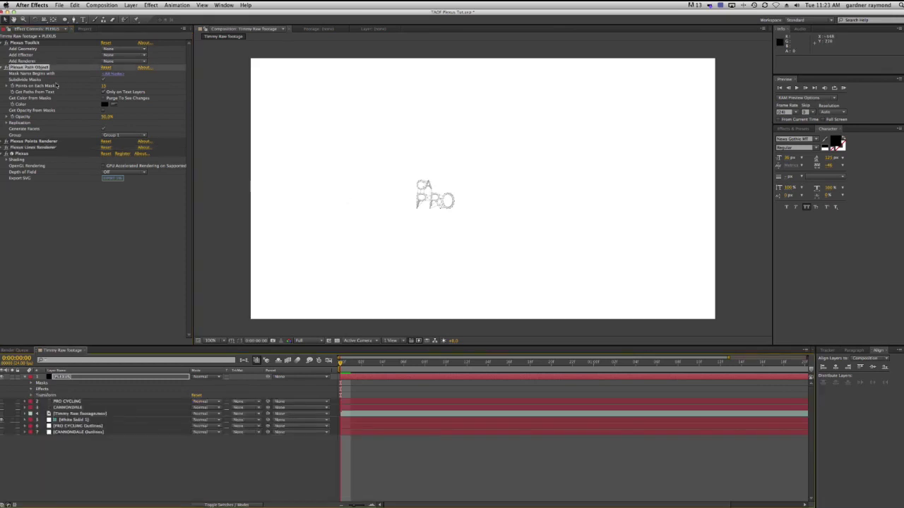
key("super+d")
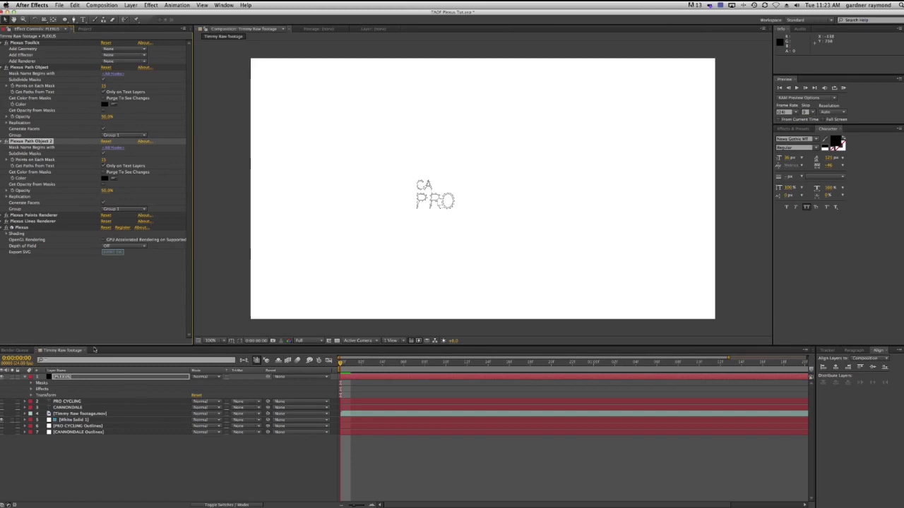
left_click(67, 377)
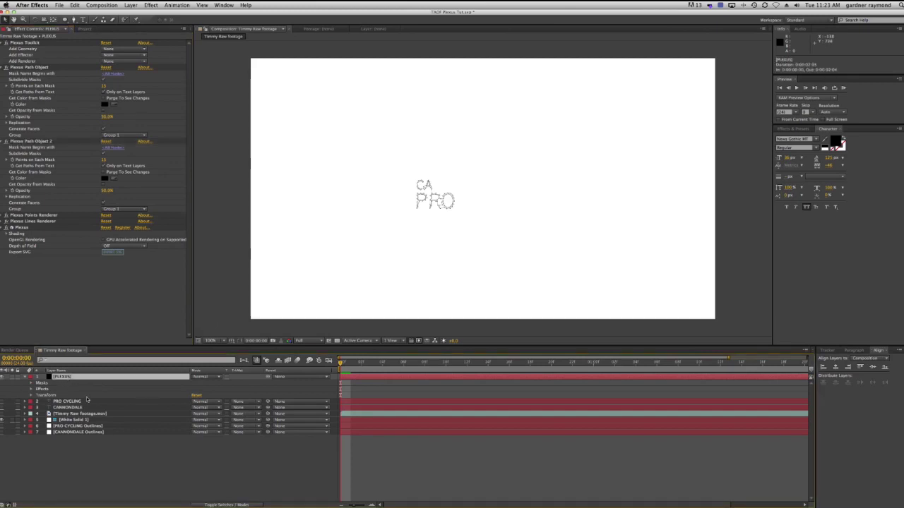
key("m")
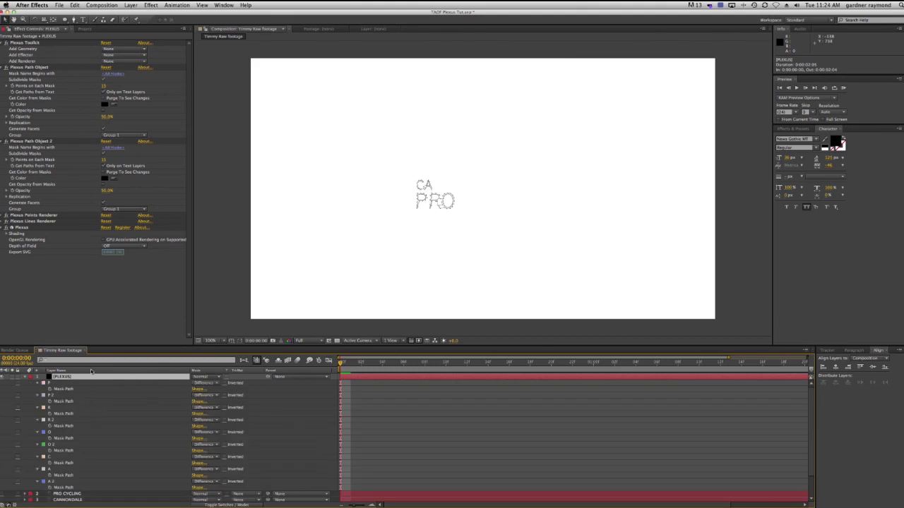
Rename the A and A 2 masks to C_A and C_A 2.
scroll(60, 449, "down", 1)
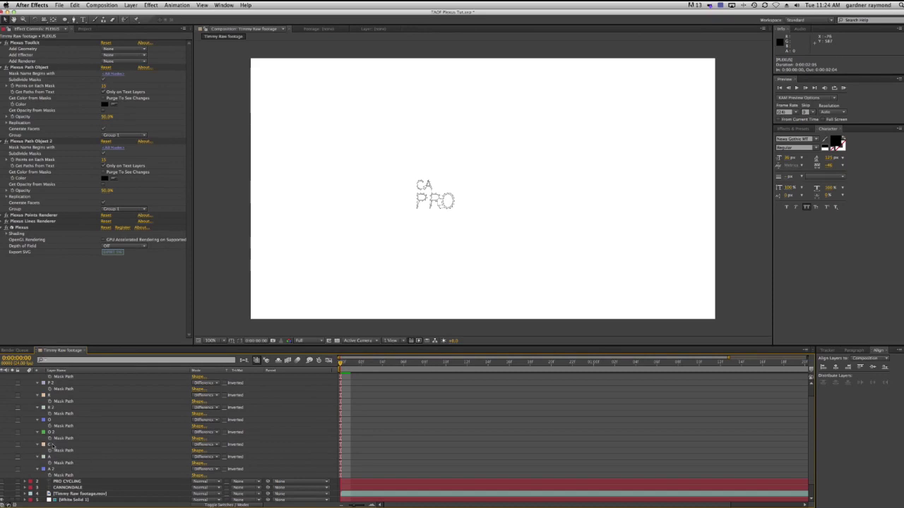
left_click(48, 457)
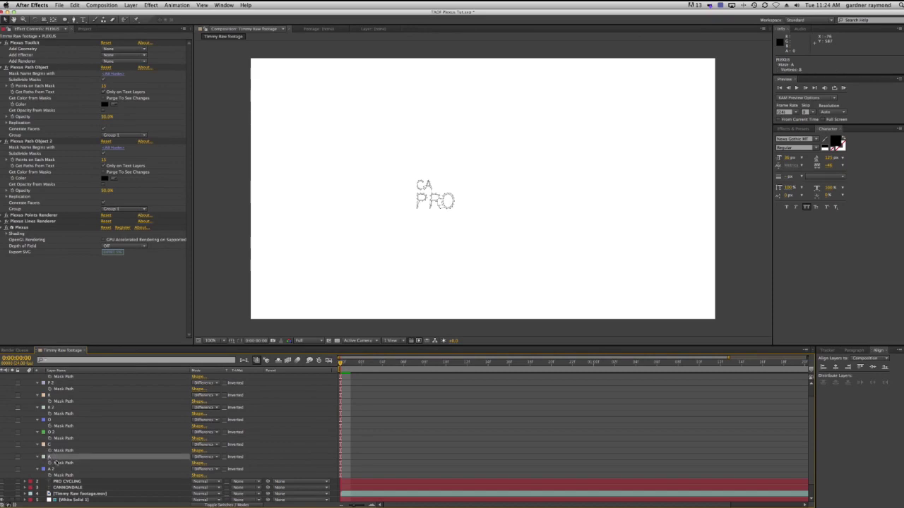
left_click(48, 457)
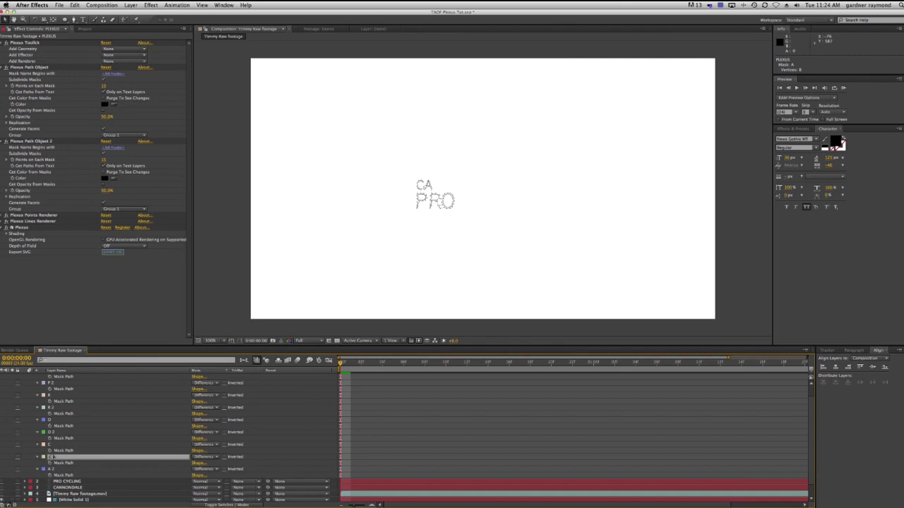
type("C_")
left_click(50, 469)
left_click(49, 470)
type("C_")
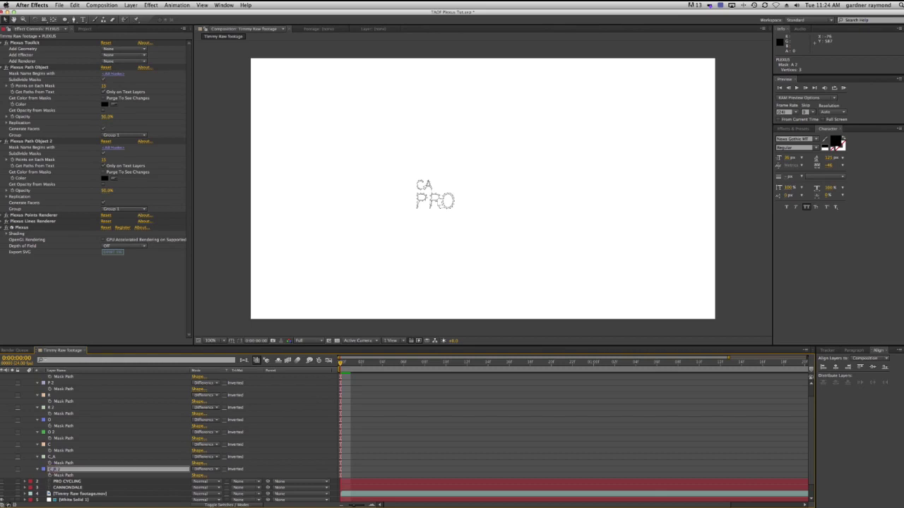
key("Return")
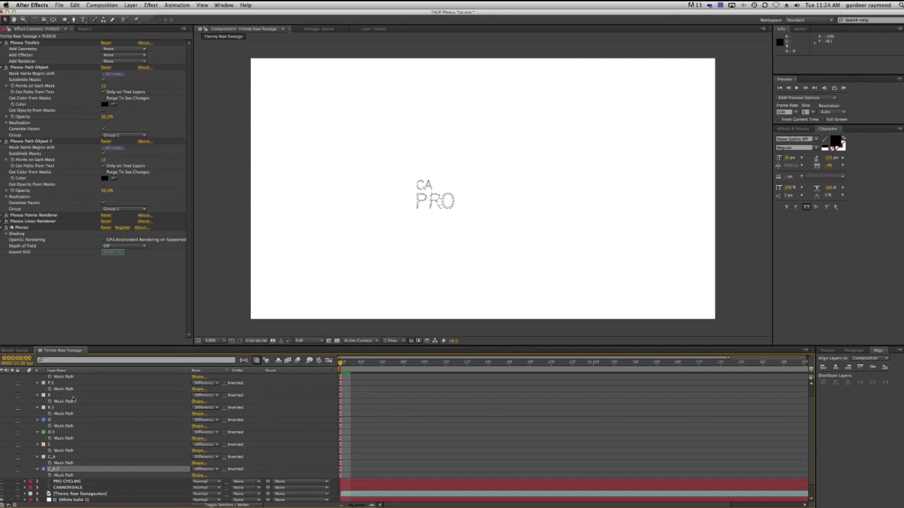
Rename the R and R 2 masks to P_R and P_R 2.
scroll(73, 400, "up", 1)
scroll(73, 412, "up", 1)
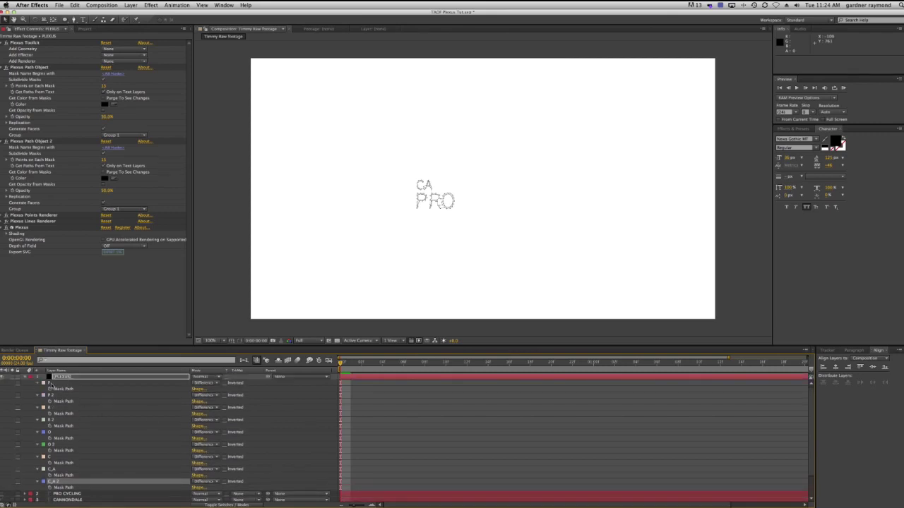
left_click(49, 408)
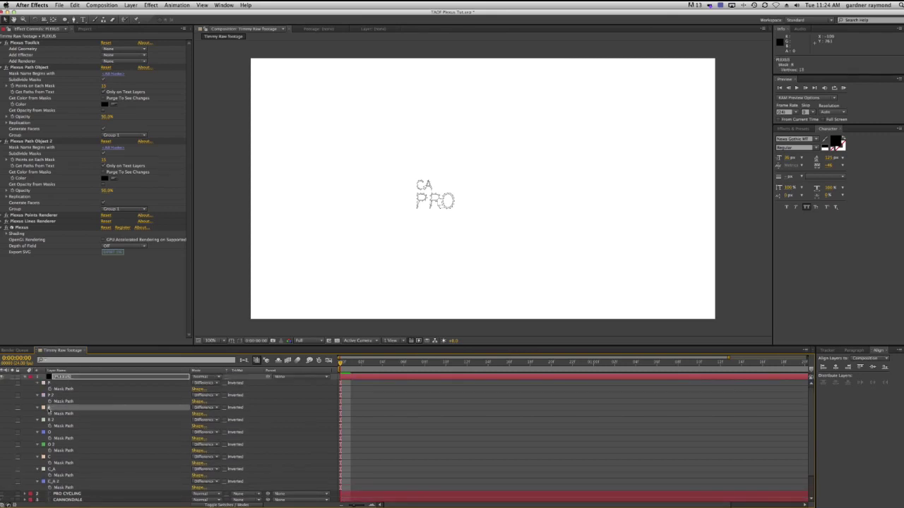
key("Return")
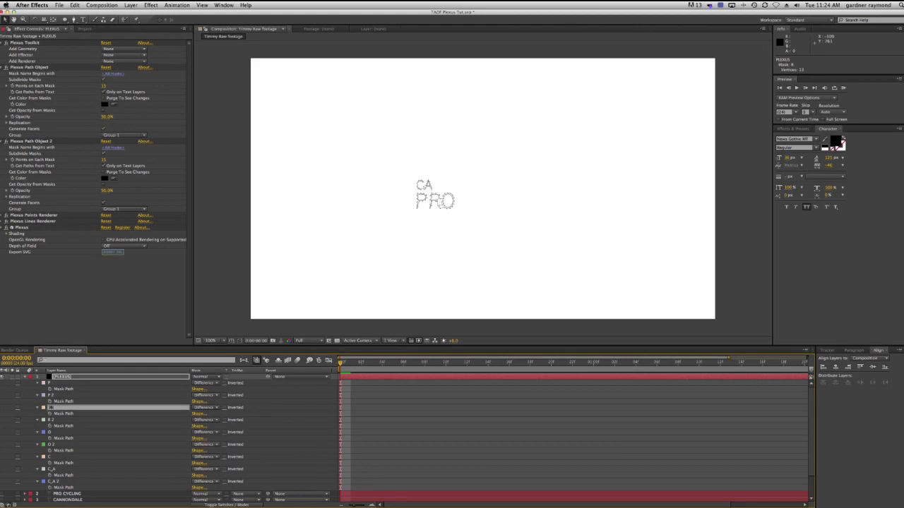
type("R")
key("Return")
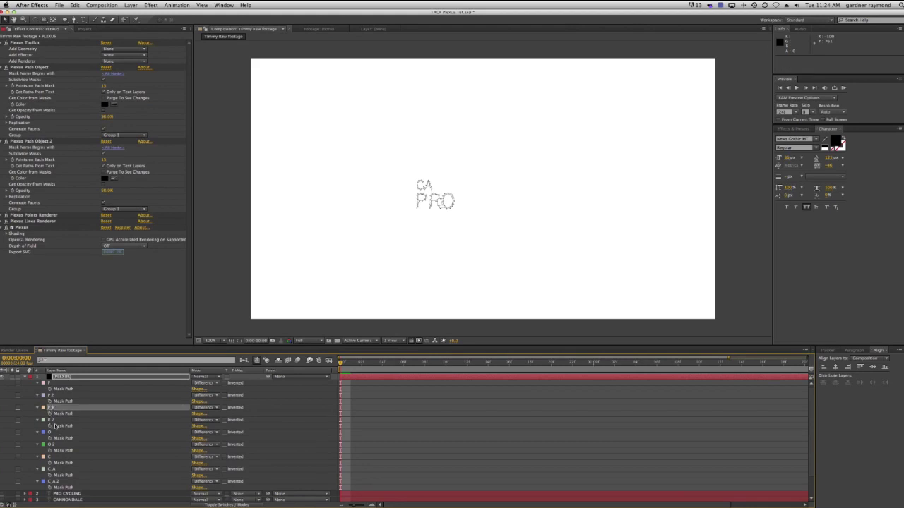
left_click(51, 421)
key("Return")
Rename the O and O 2 masks to P_O and P_O 2.
left_click(48, 432)
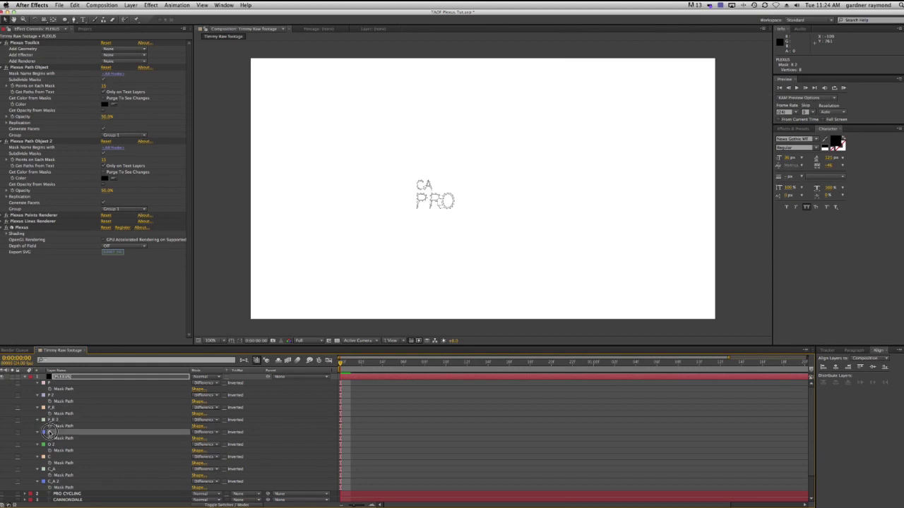
key("Return")
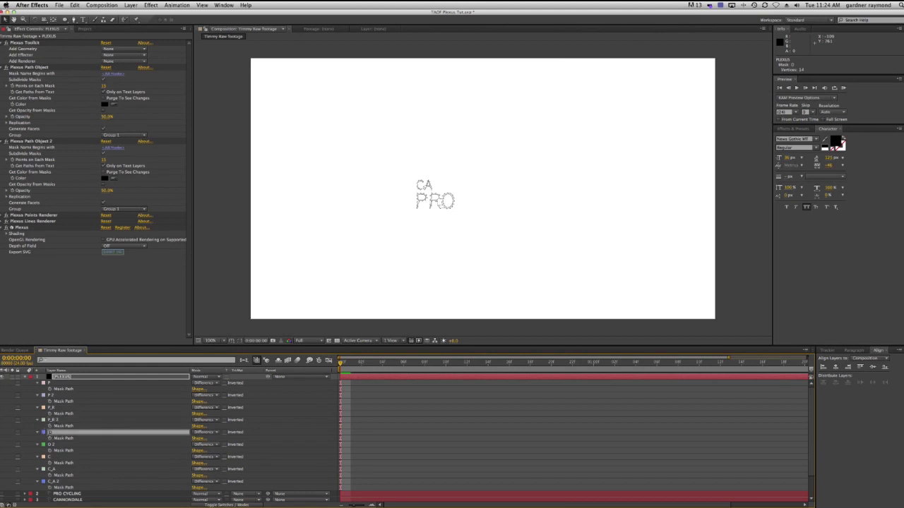
left_click(49, 445)
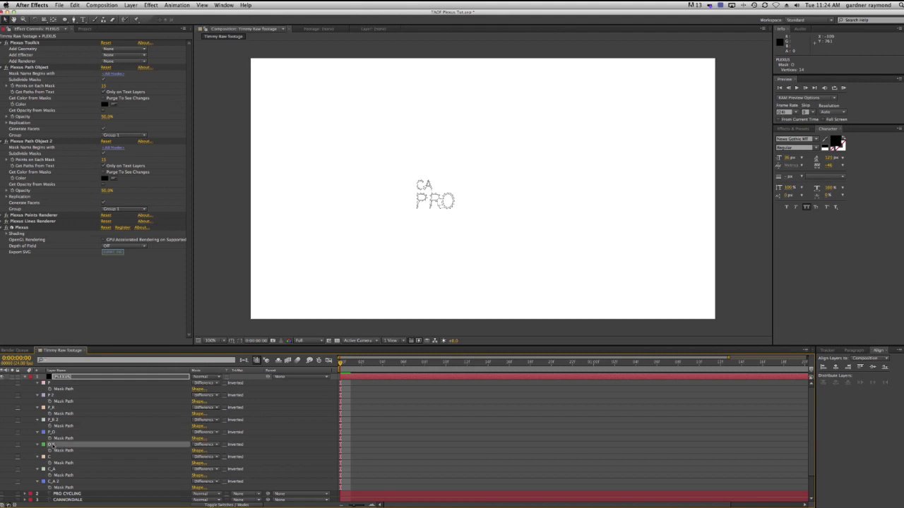
key("Return")
type("P_O 2")
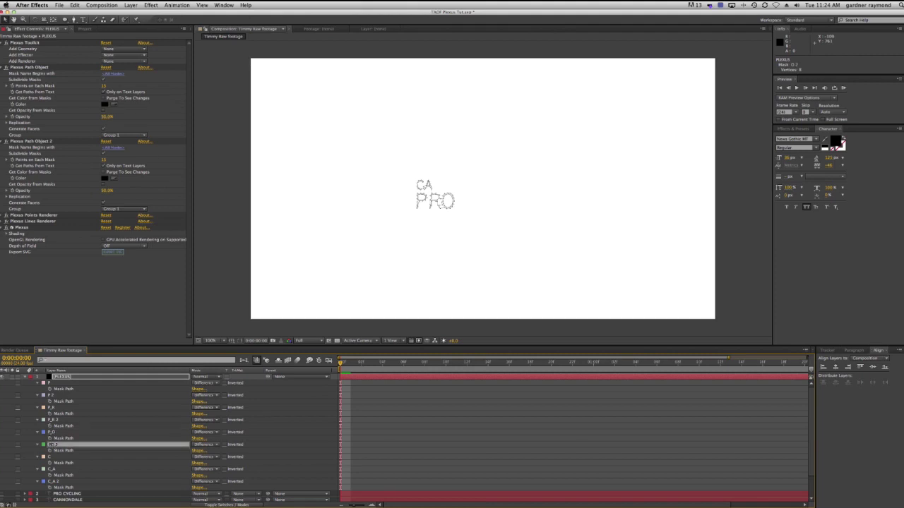
key("Return")
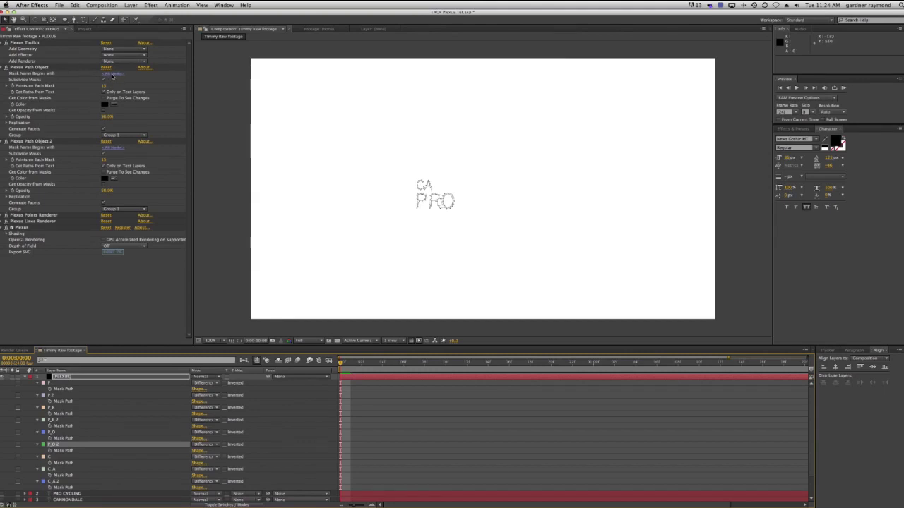
Set the first Path Object's mask name to C and the second's to P.
left_click(112, 75)
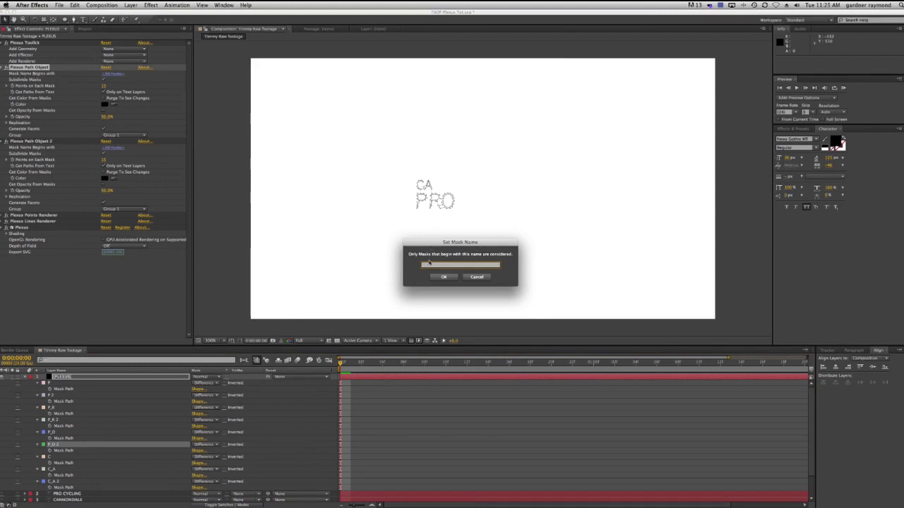
type("C")
left_click(444, 276)
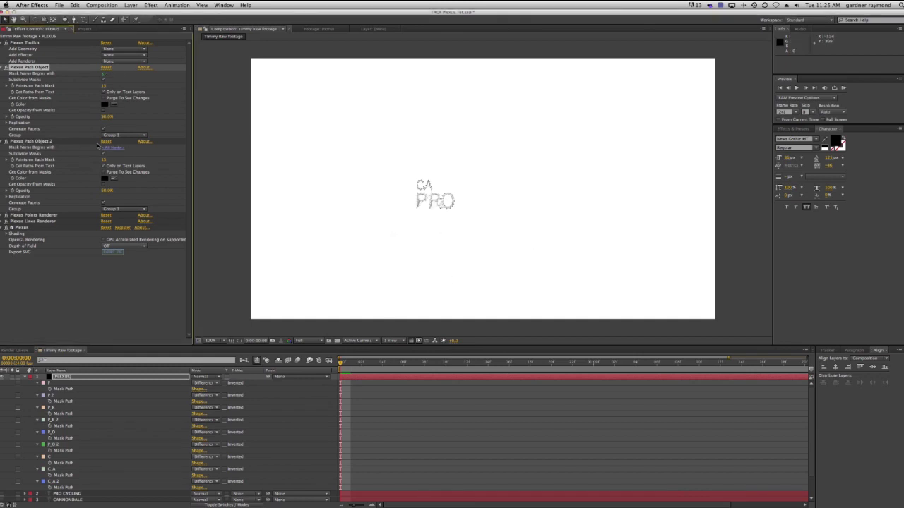
left_click(112, 148)
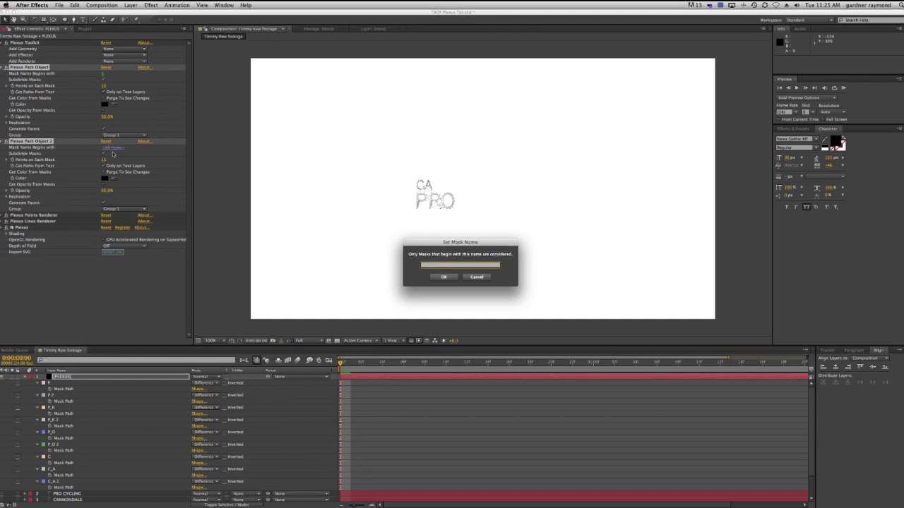
type("P")
left_click(444, 277)
Assign P Path Object 2 to Group 2 and fold both path objects' settings.
left_click(4, 140)
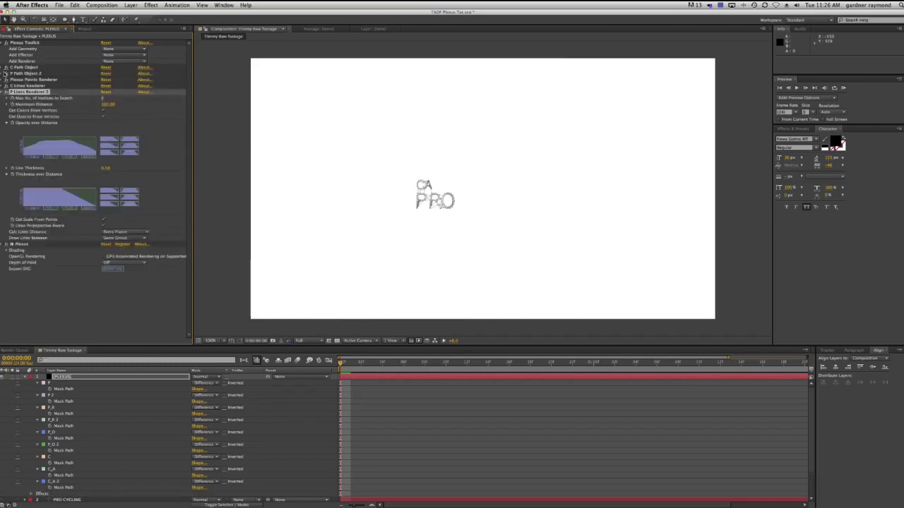
left_click(6, 67)
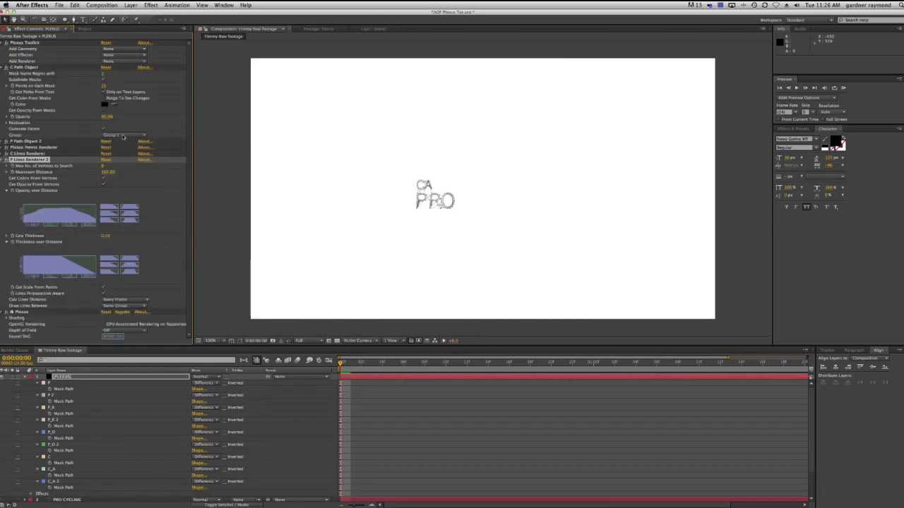
left_click(4, 141)
left_click(123, 209)
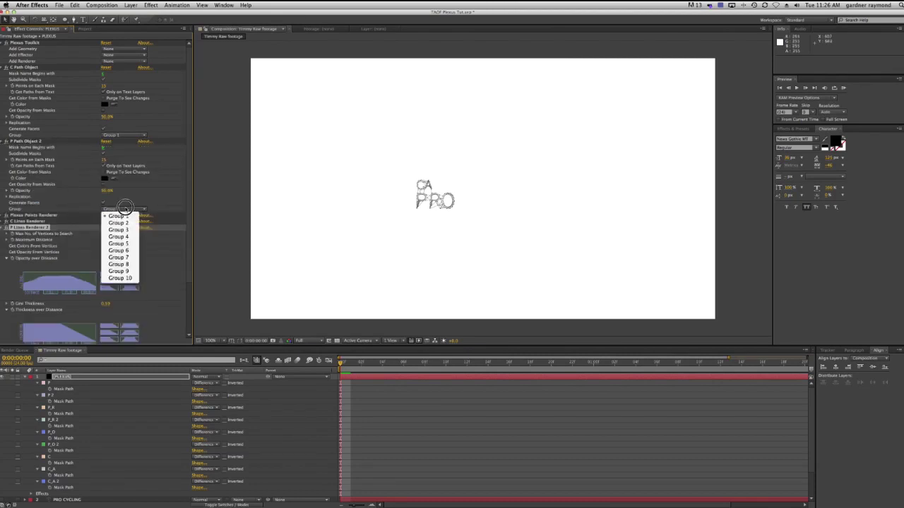
left_click(122, 221)
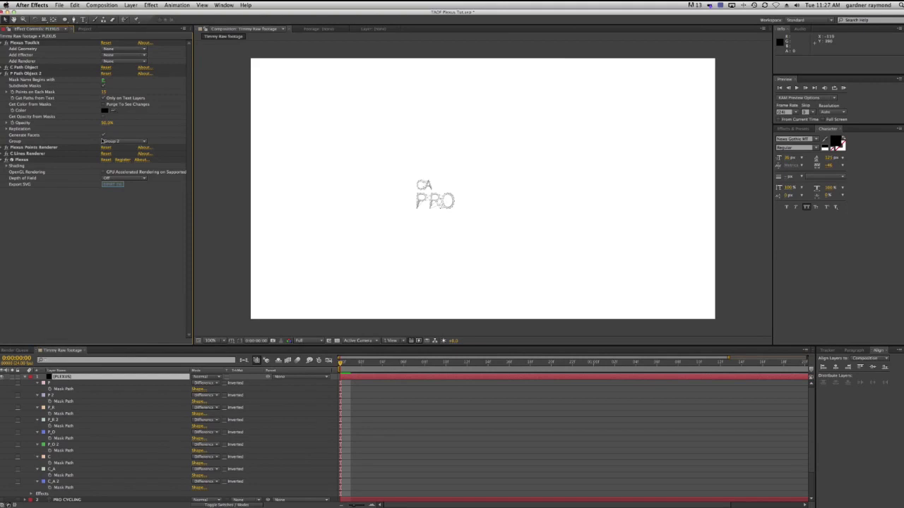
left_click(5, 67)
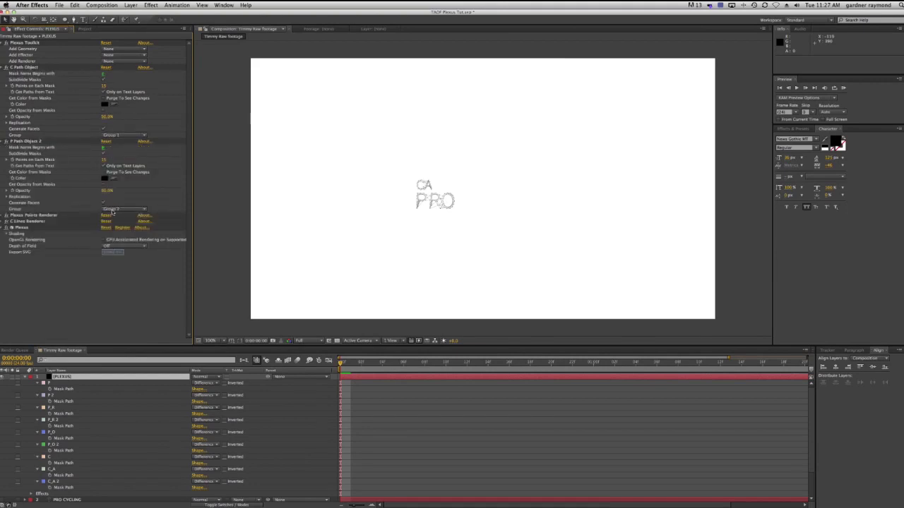
left_click(5, 67)
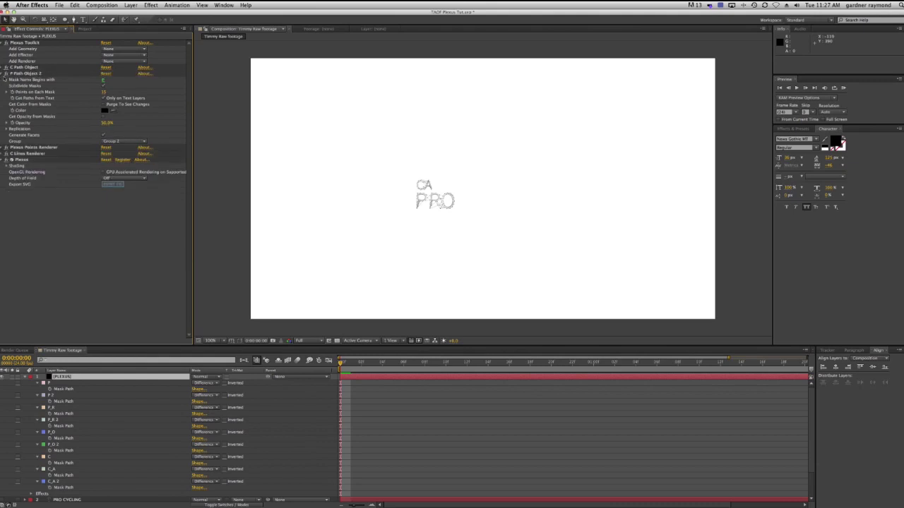
left_click(5, 74)
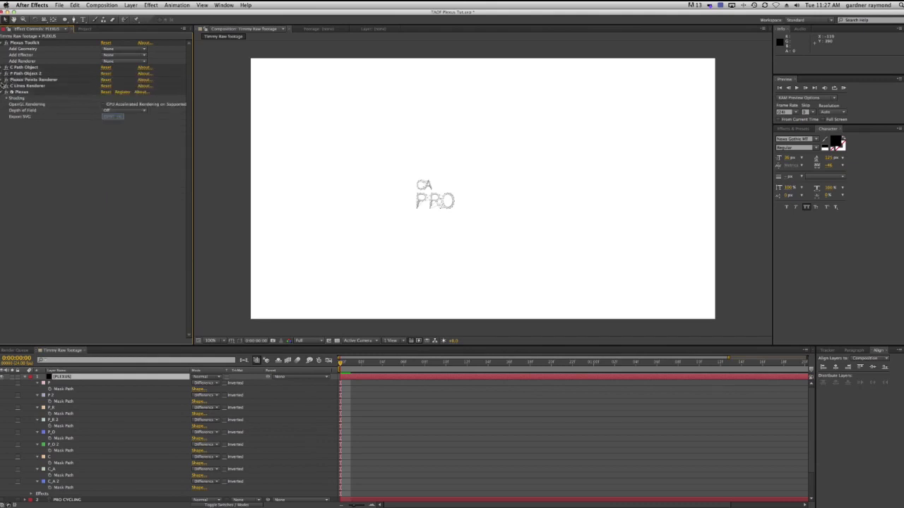
left_click(12, 86)
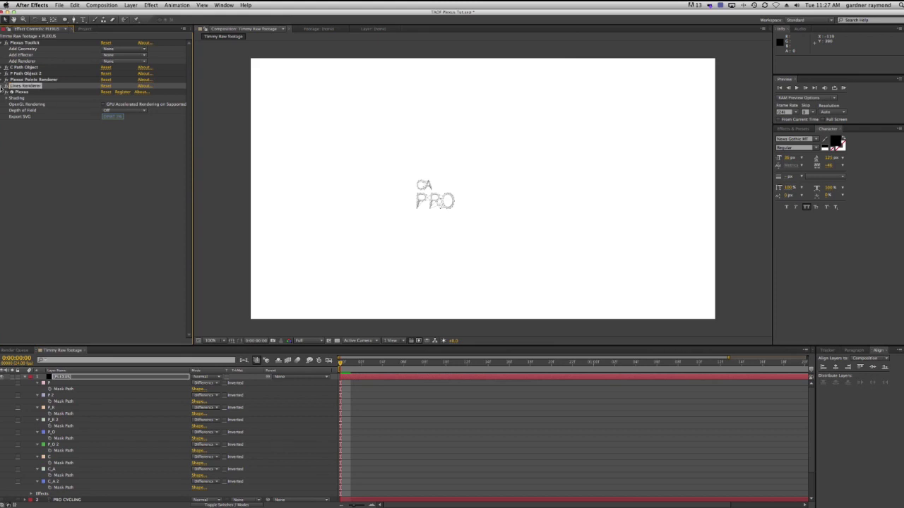
left_click(6, 85)
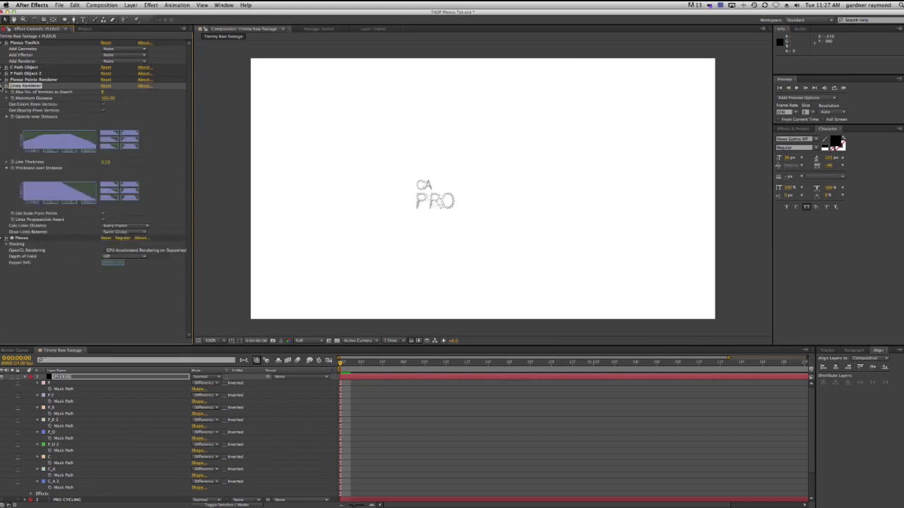
left_click(131, 234)
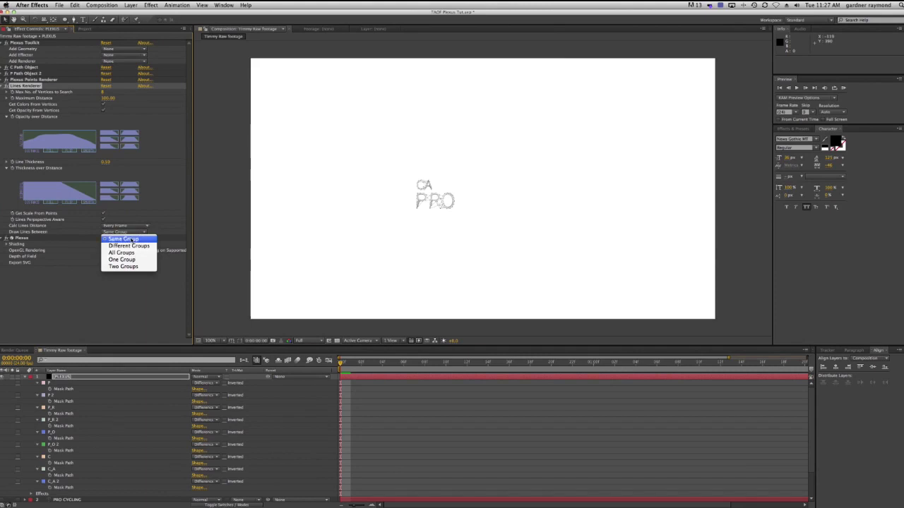
left_click(128, 238)
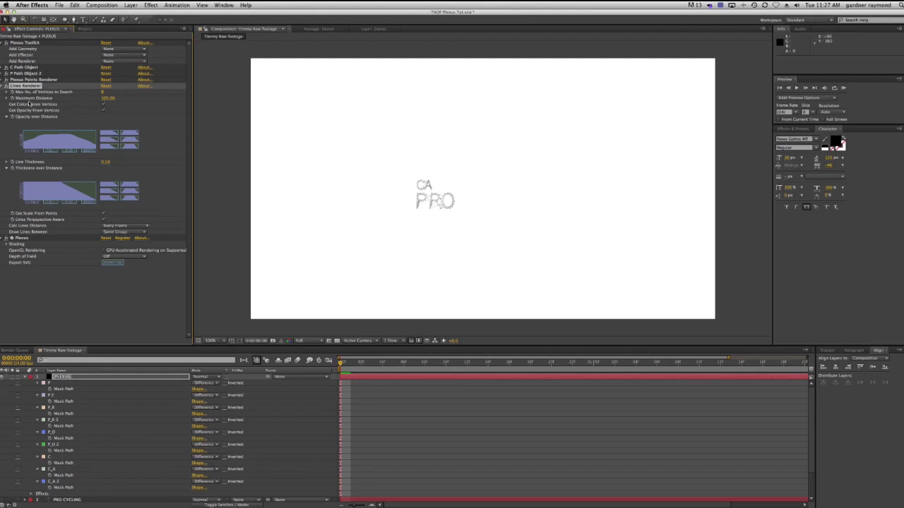
left_click(5, 85)
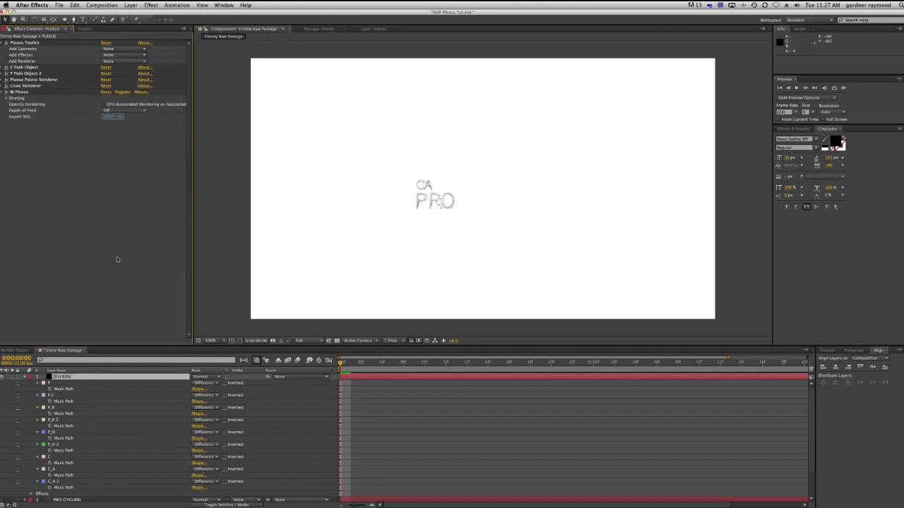
left_click(28, 379)
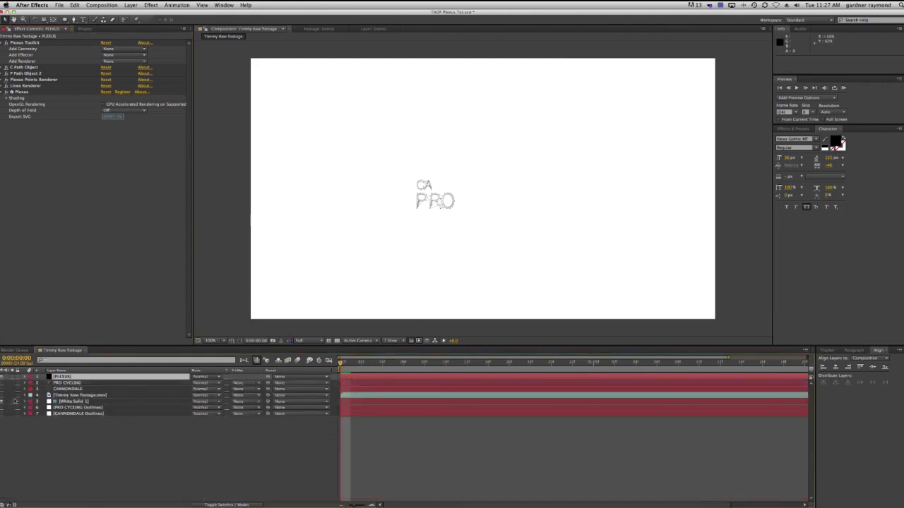
Add a Plexus Noise Effector after briefly showing the title text layers.
left_click_drag(3, 383, 3, 389)
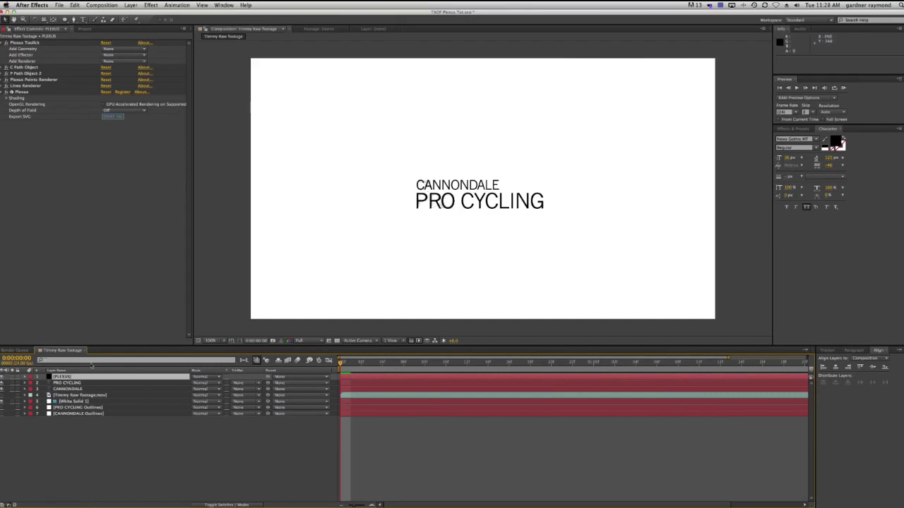
left_click_drag(7, 382, 7, 389)
left_click(120, 55)
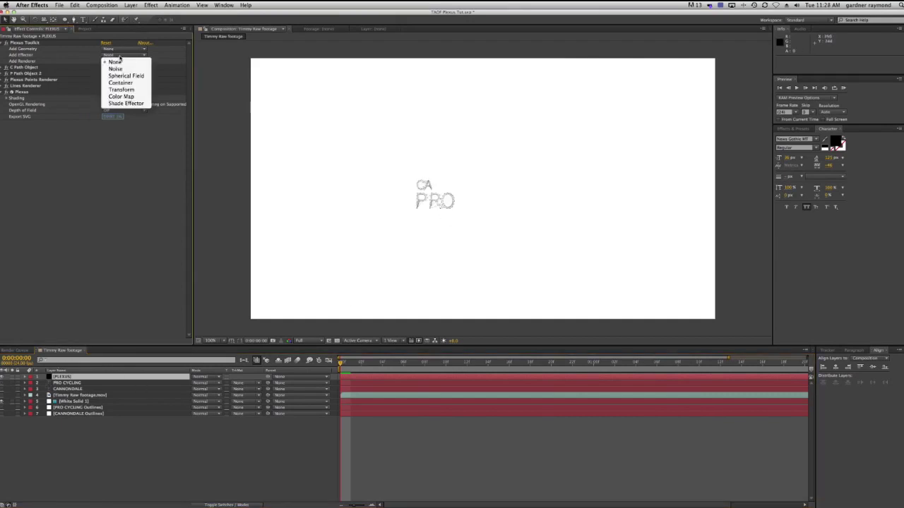
left_click(115, 68)
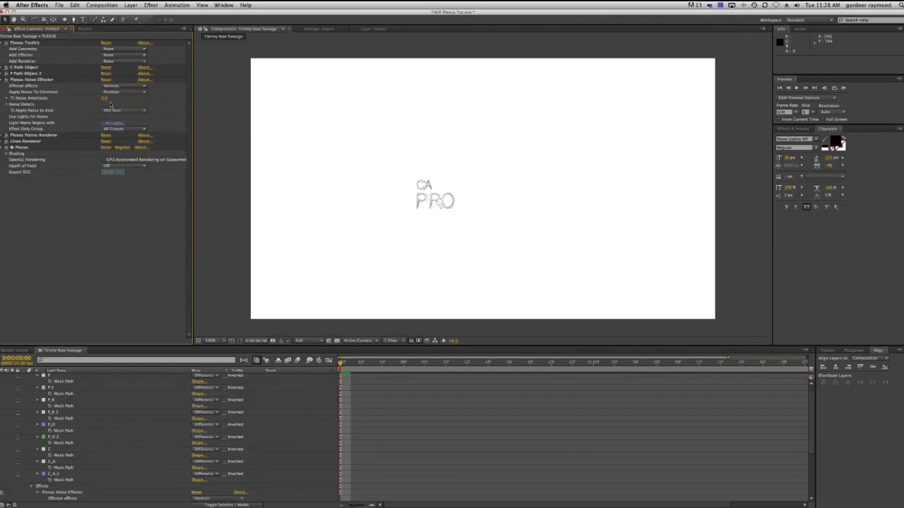
Scrub Noise Amplitude to preview the scatter, then return it to 0.
left_click_drag(106, 100, 161, 156)
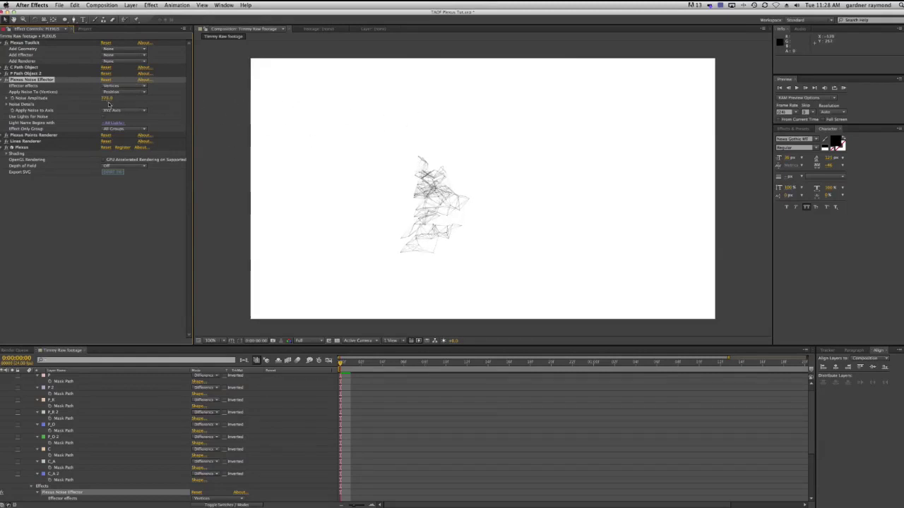
left_click_drag(106, 99, 9, 98)
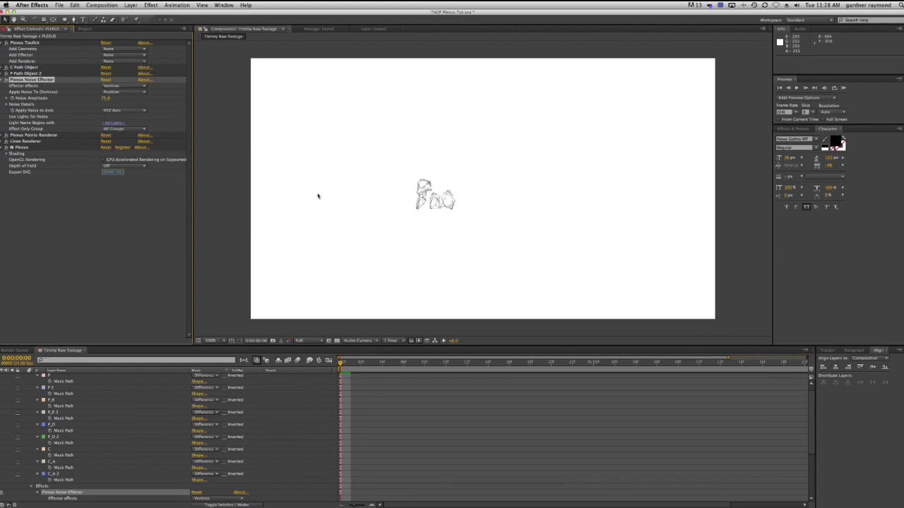
mouse_move(104, 98)
left_mouse_down()
mouse_move(67, 98)
mouse_move(105, 98)
mouse_move(106, 111)
left_mouse_up()
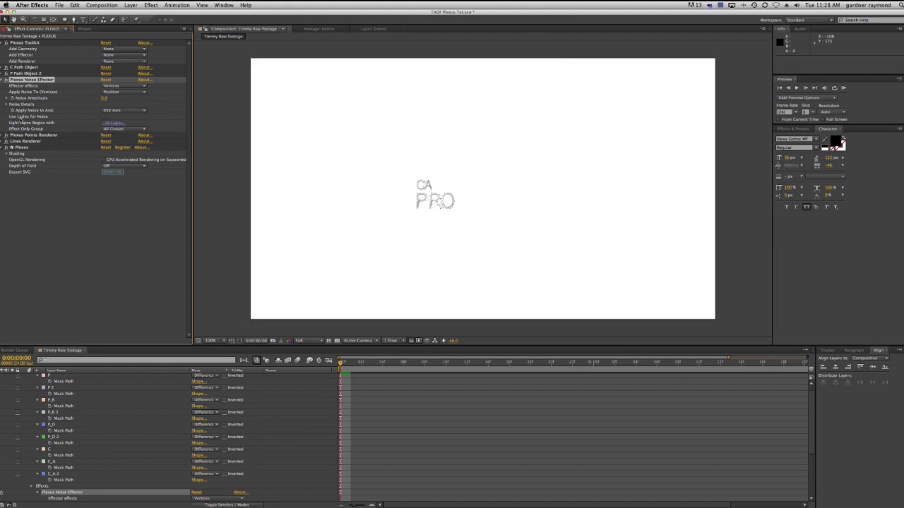
left_click(131, 5)
Create a point light named NOISE with 100% intensity and 100% shadow darkness.
mouse_move(131, 15)
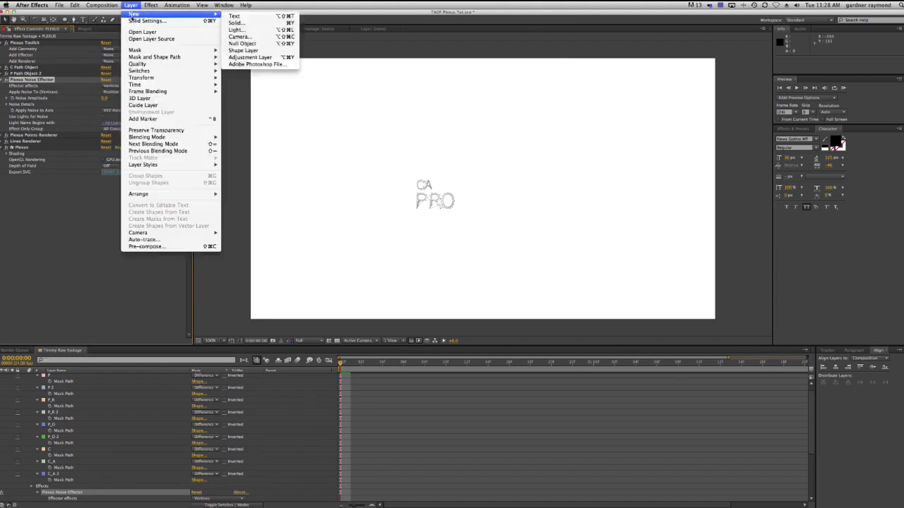
left_click(236, 30)
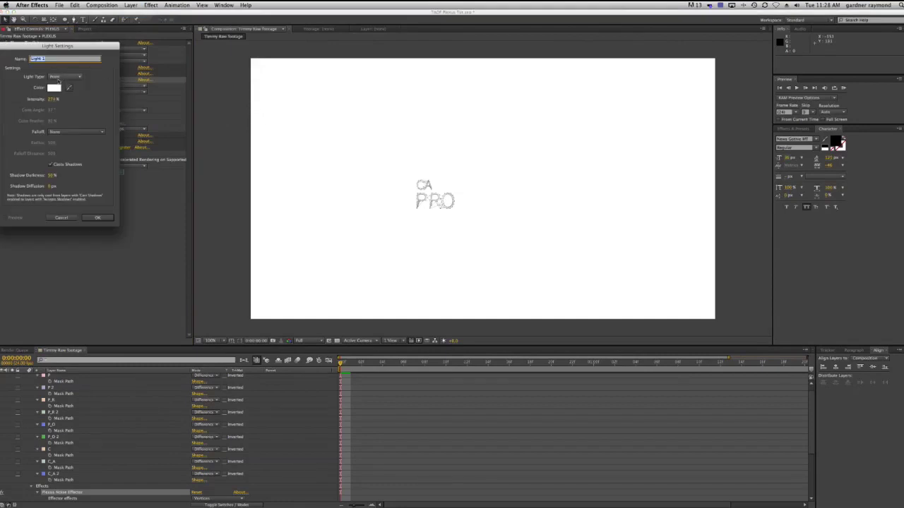
left_click(53, 100)
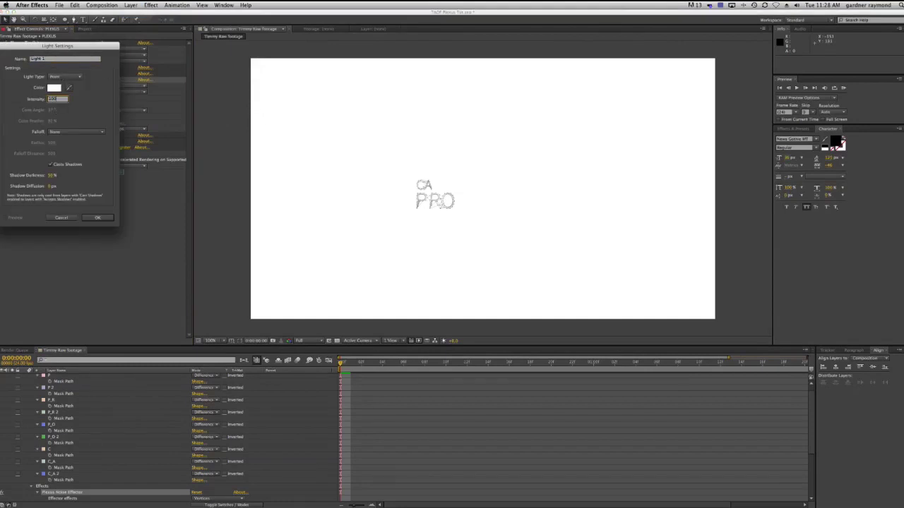
left_click(51, 175)
left_click(57, 59)
type("Key")
left_click(64, 76)
left_click(58, 100)
left_click_drag(76, 46, 264, 80)
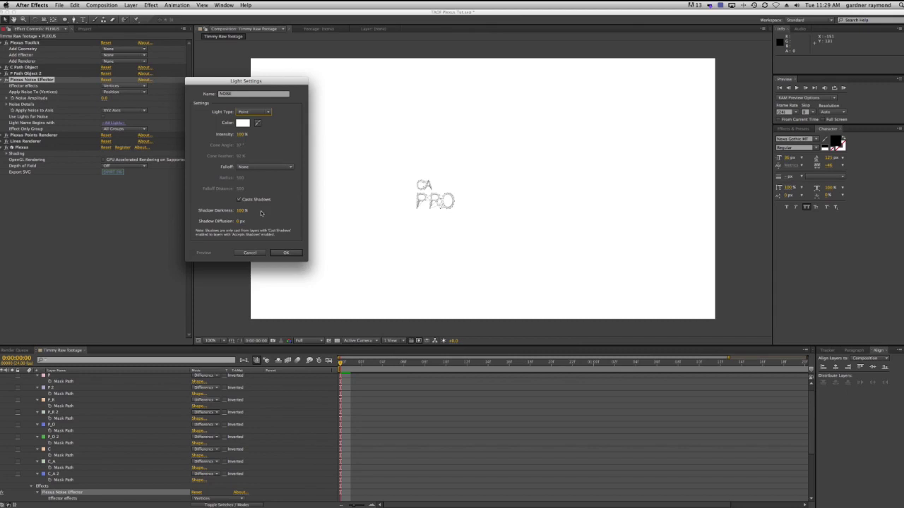
left_click(286, 254)
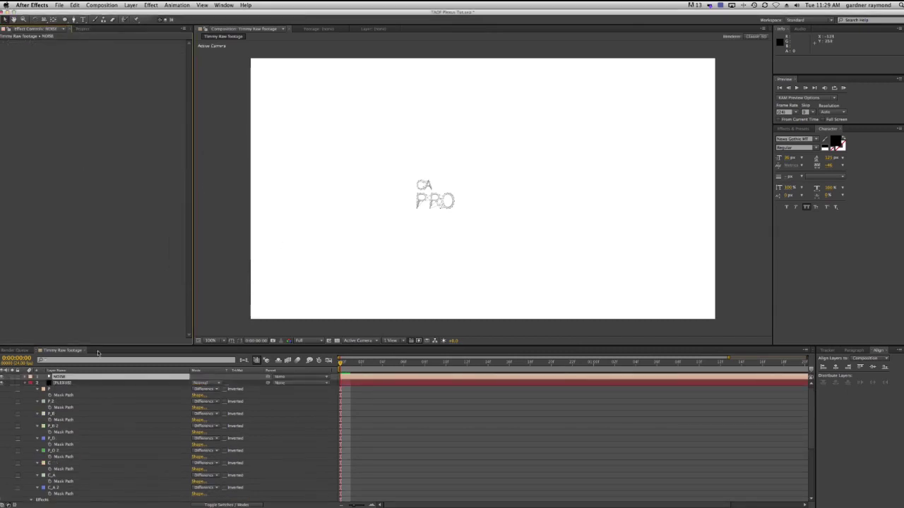
Make the Noise Effector use lights named with the NOISE prefix, then collapse the PLEXUS masks.
left_click(60, 384)
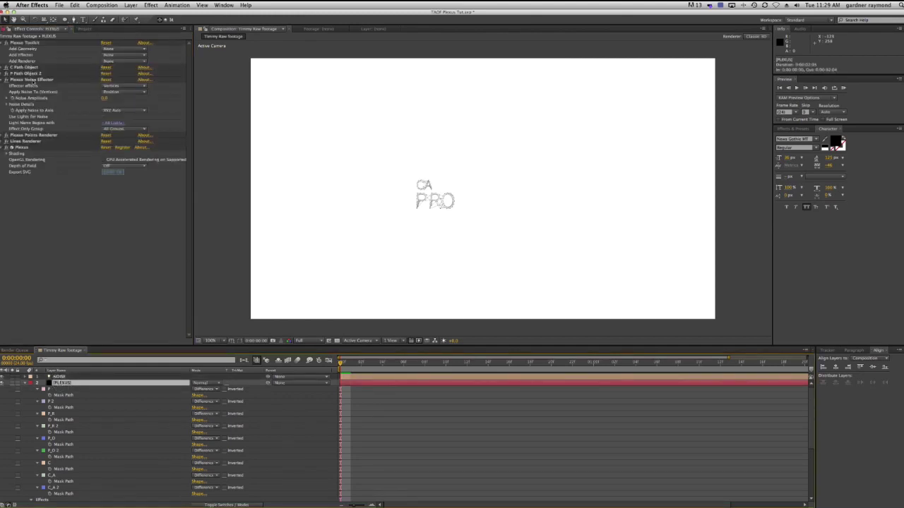
left_click(103, 117)
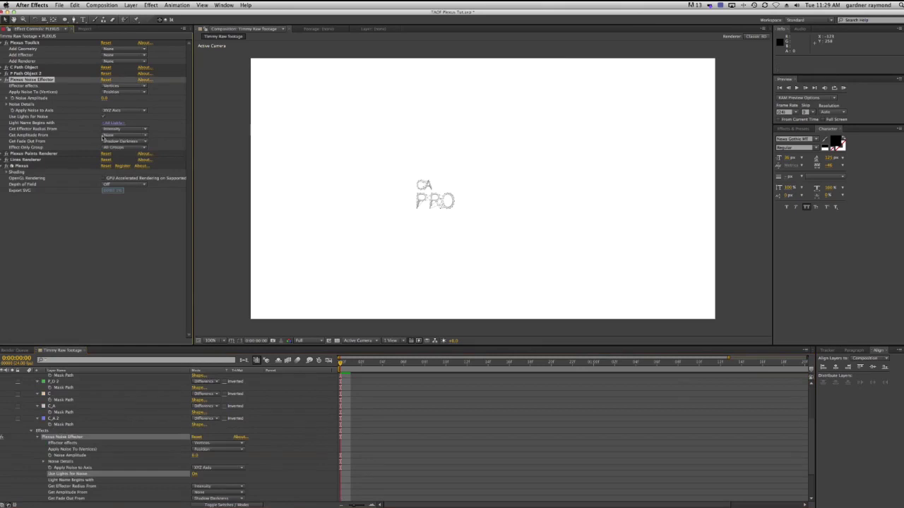
left_click(116, 123)
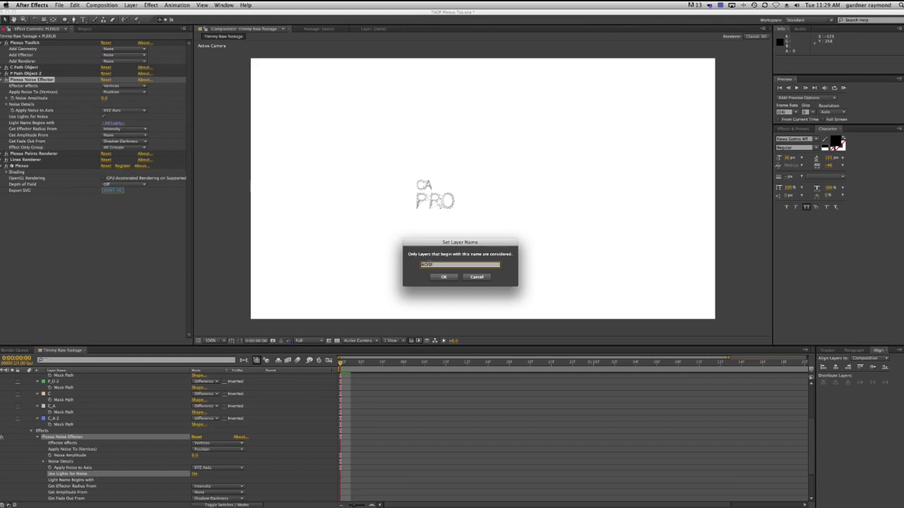
left_click(443, 277)
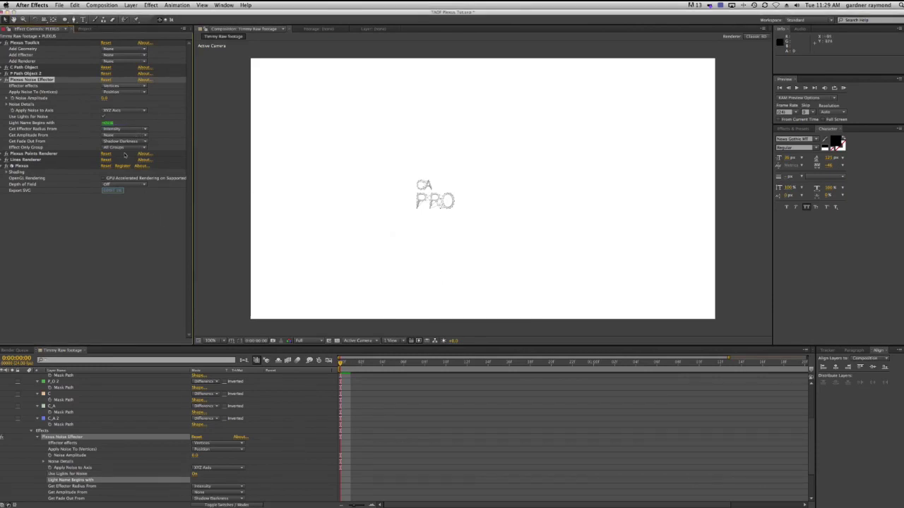
scroll(76, 416, "up", 3)
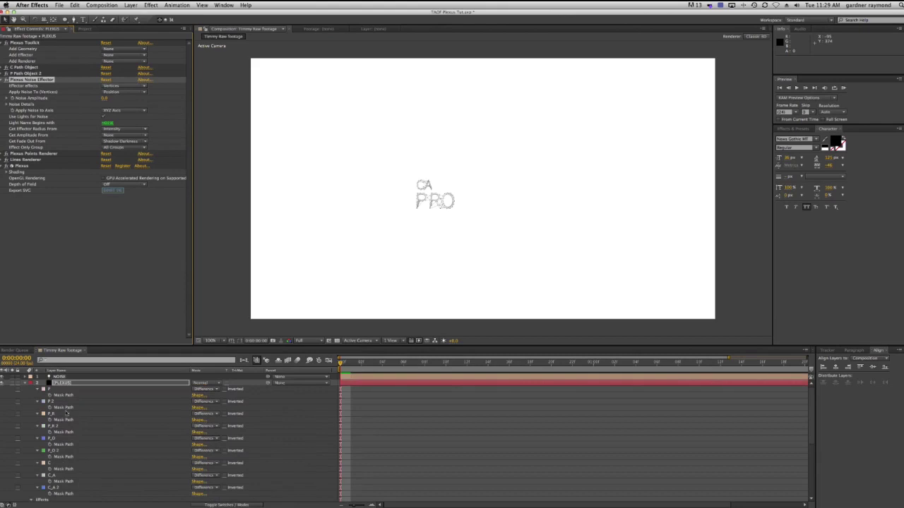
left_click(26, 383)
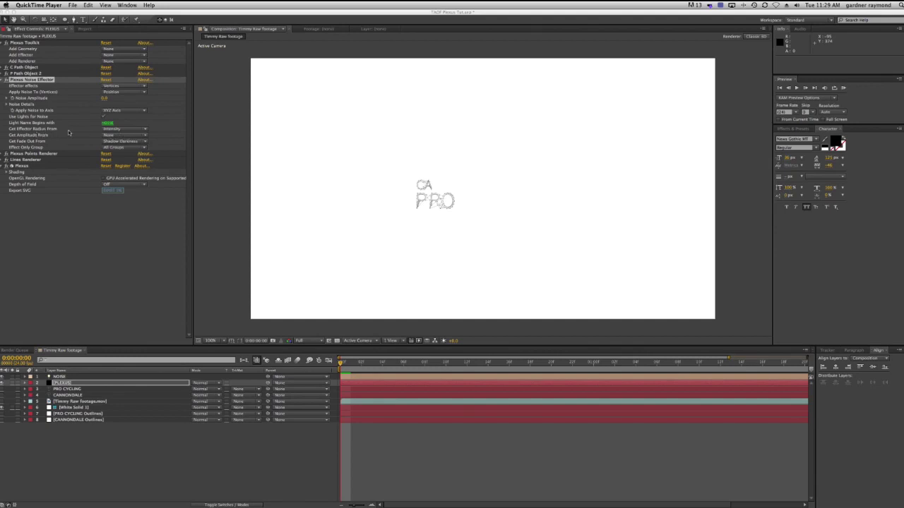
left_click(123, 130)
left_click(123, 130)
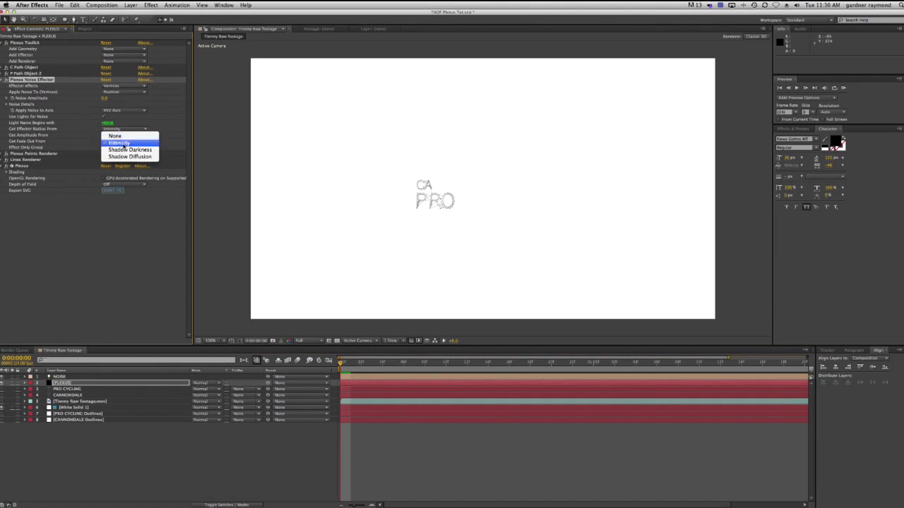
left_click(120, 131)
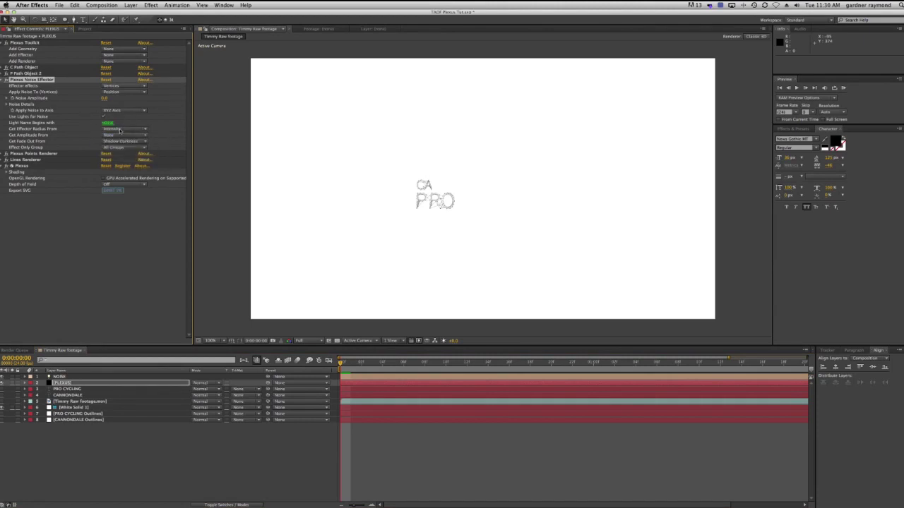
double_click(59, 376)
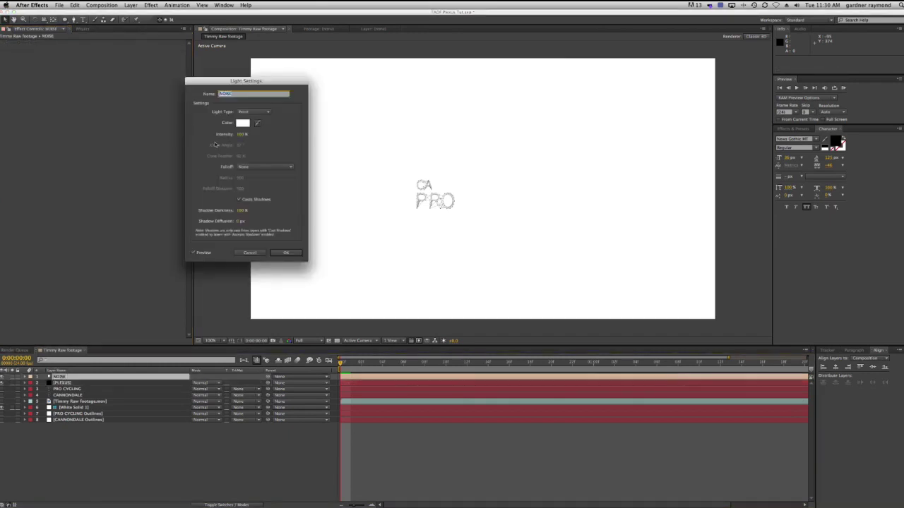
left_click(240, 135)
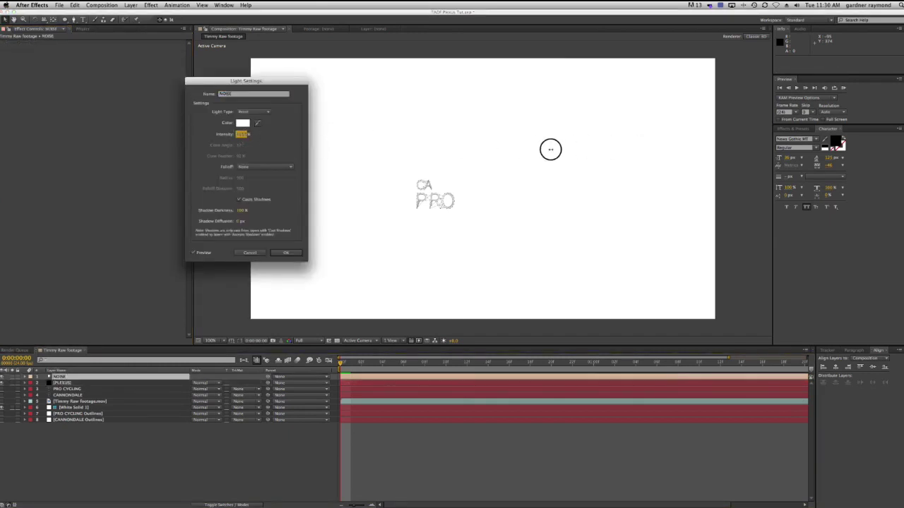
left_click(239, 134)
key("Return")
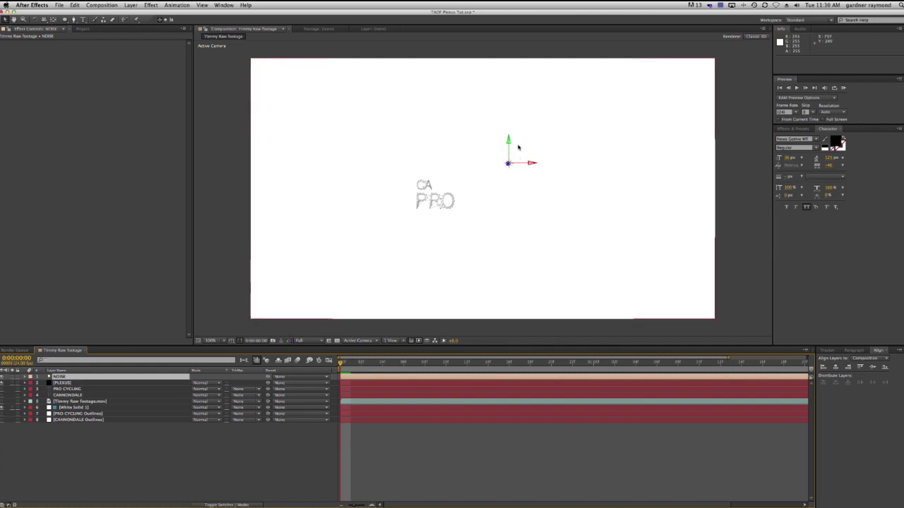
left_click(130, 478)
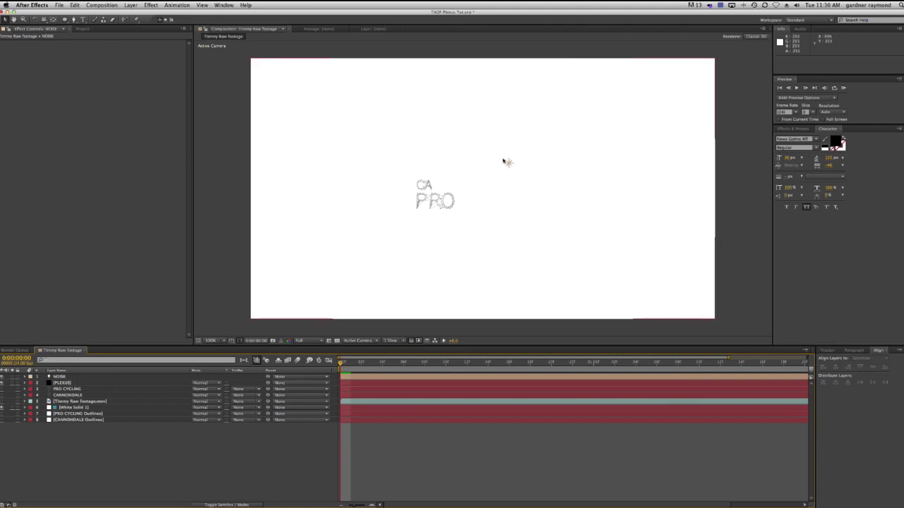
left_click(62, 20)
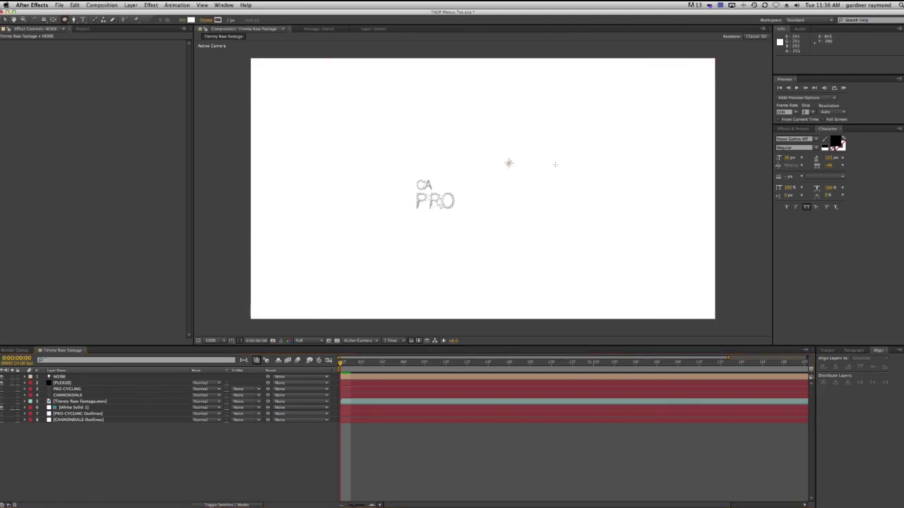
left_click_drag(509, 163, 543, 195)
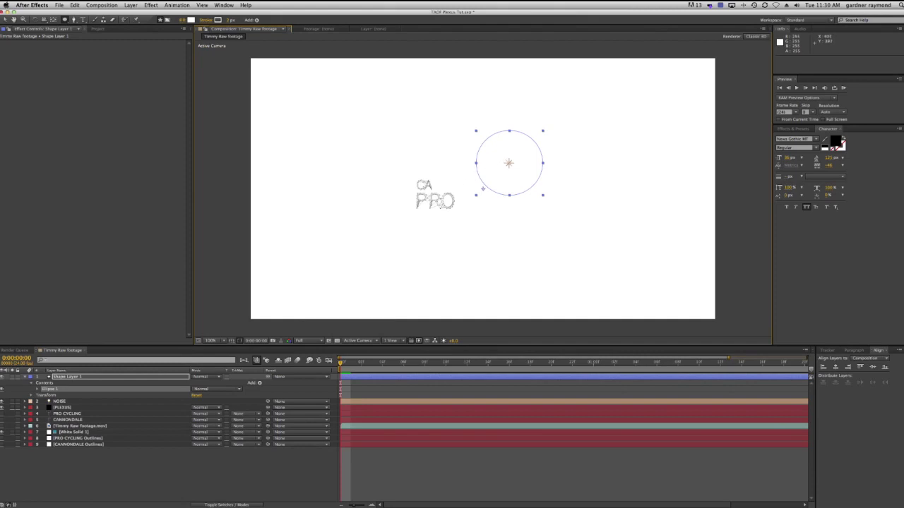
double_click(62, 401)
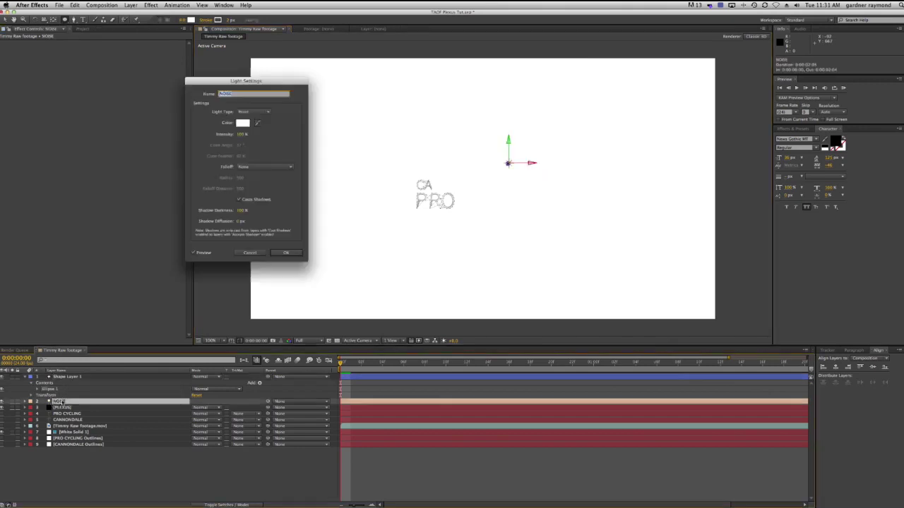
left_click(240, 135)
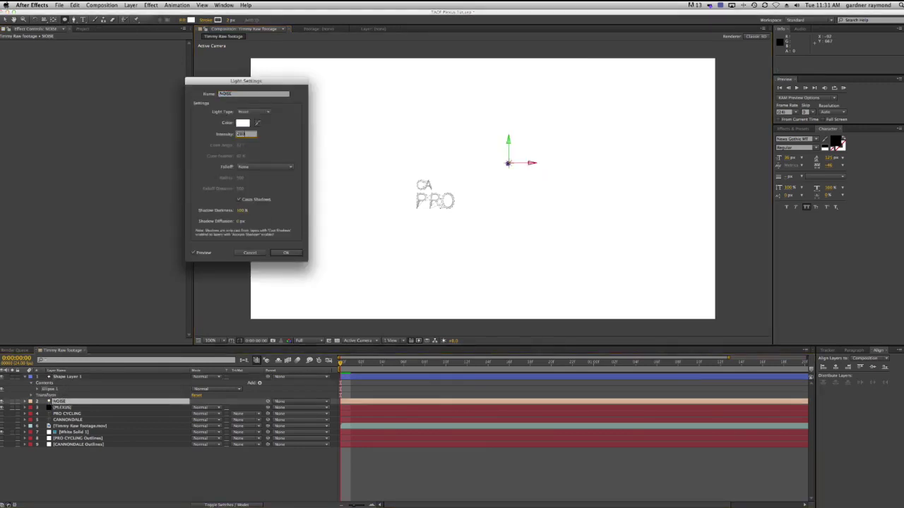
key("Return")
left_click(68, 379)
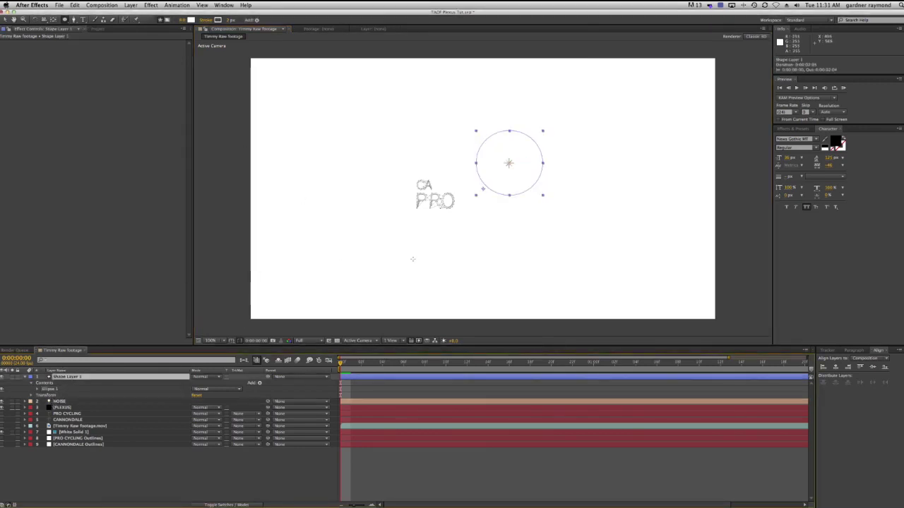
left_click(510, 196)
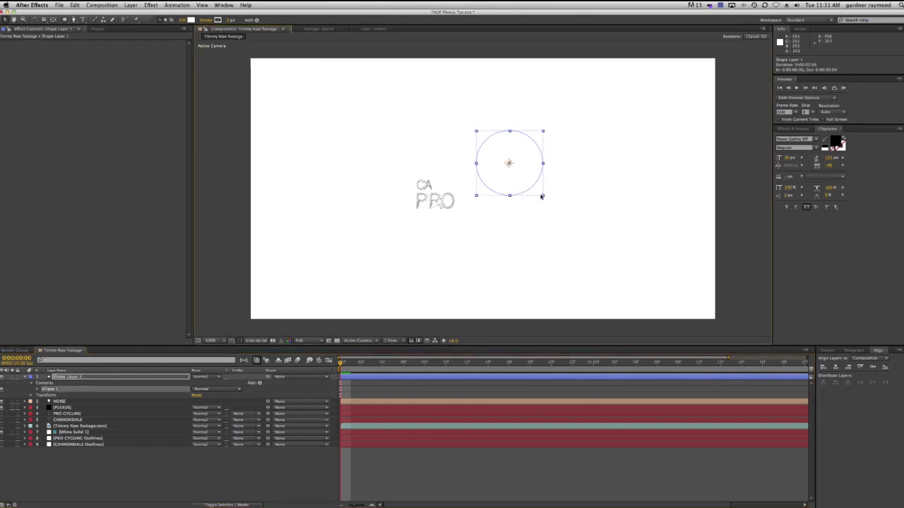
key("super+d")
left_click_drag(544, 197, 575, 225)
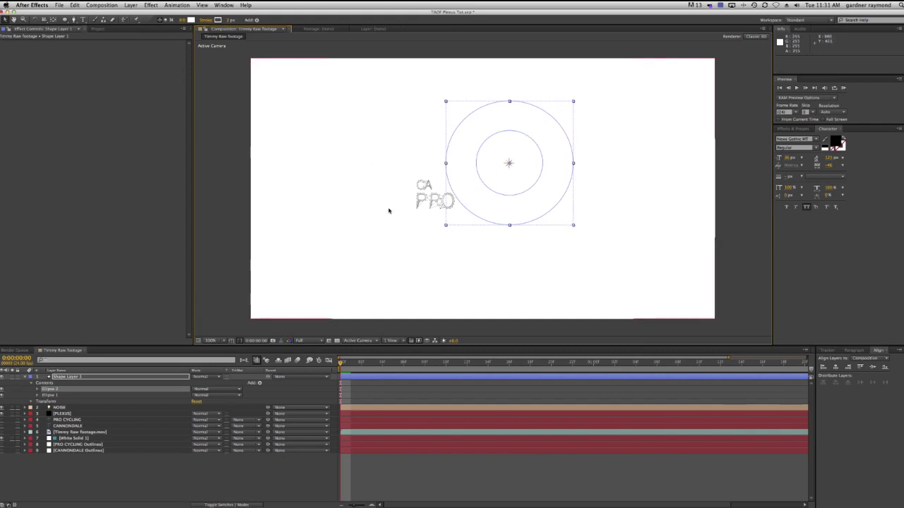
left_click(132, 479)
left_click(71, 377)
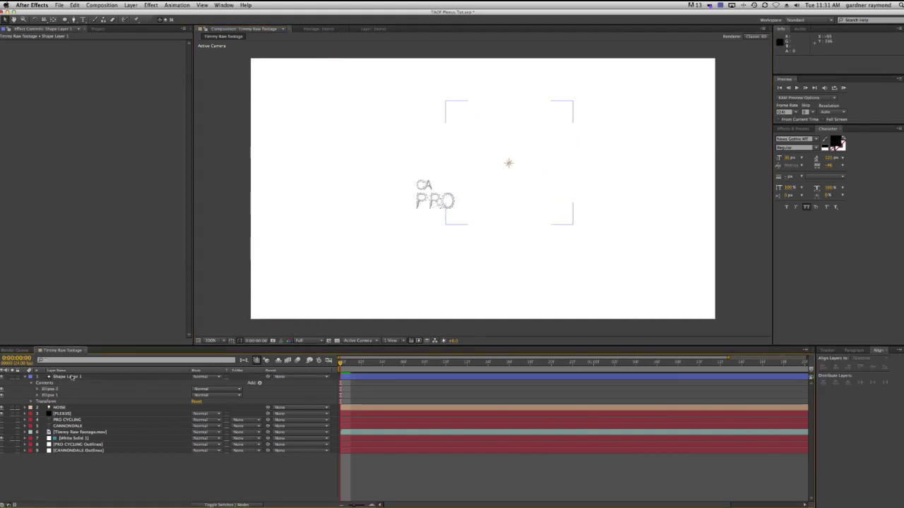
key("Delete")
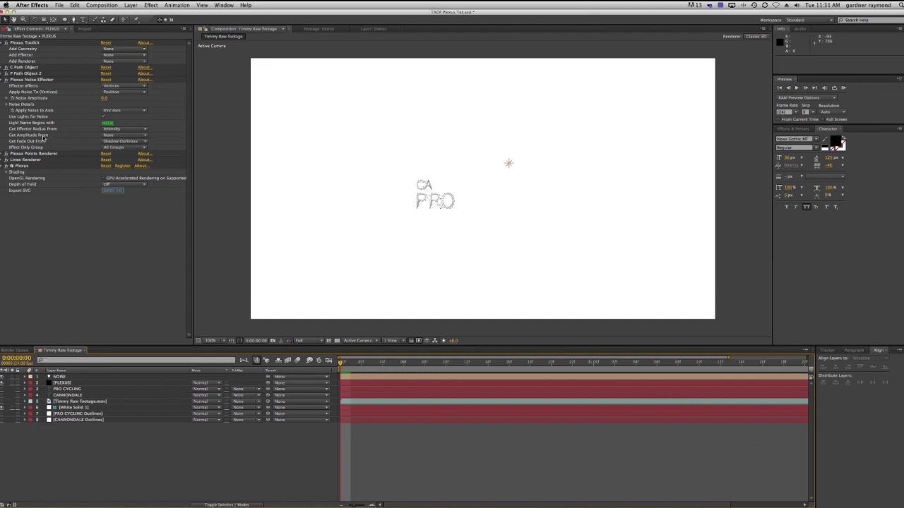
Leave the amplitude source at None and raise the PLEXUS Noise Amplitude from 0.0 to several hundred.
left_click(109, 137)
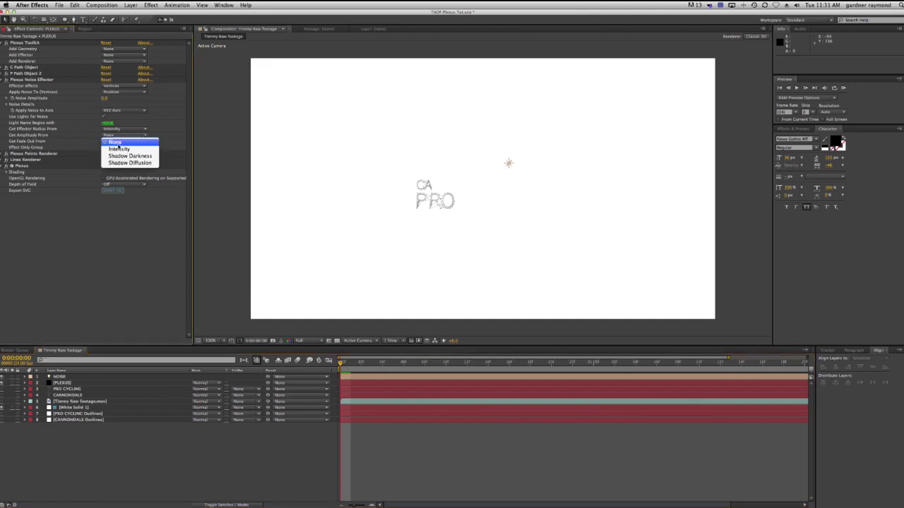
left_click(60, 137)
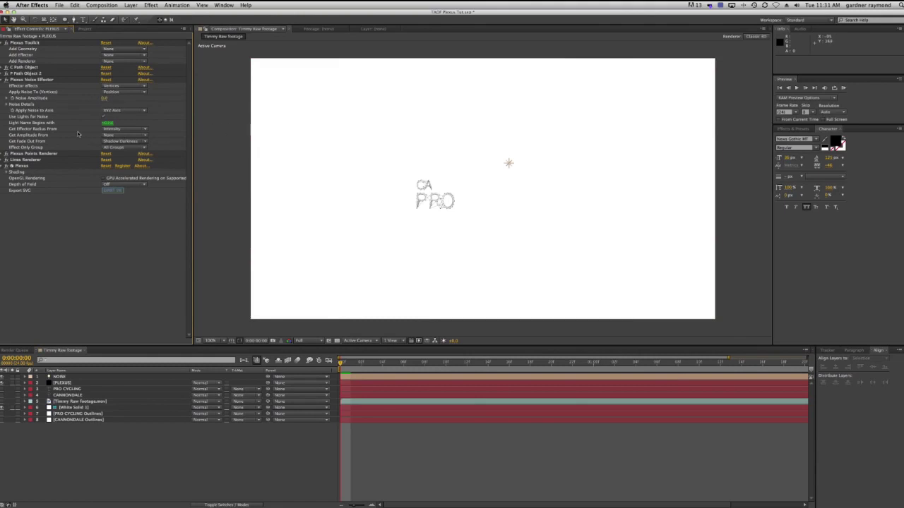
left_click(508, 164)
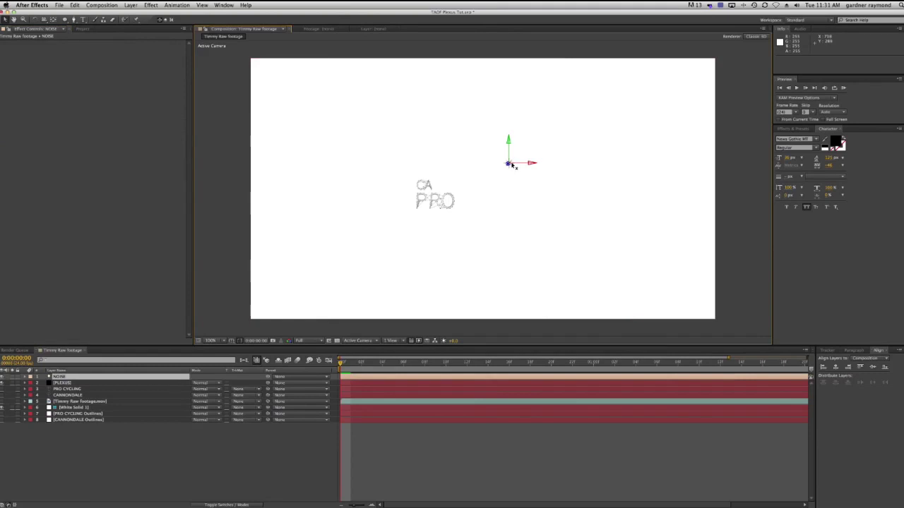
left_click(62, 383)
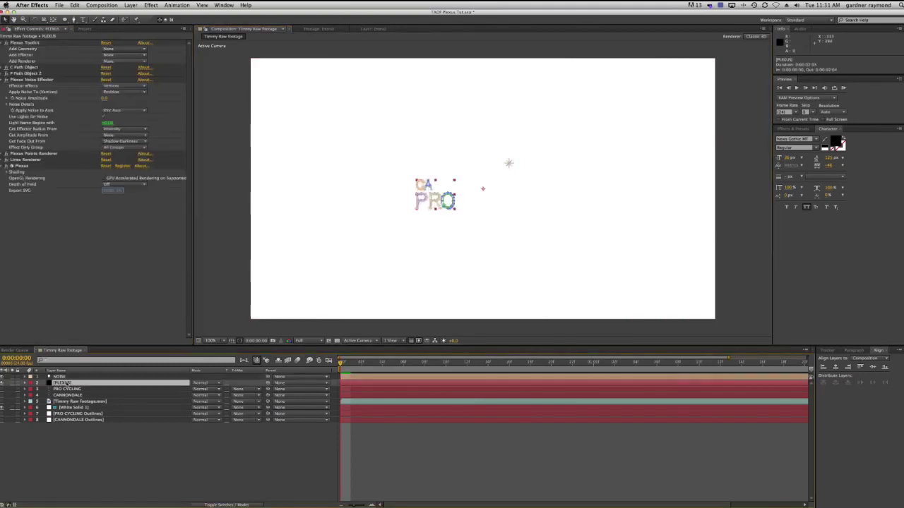
left_click_drag(105, 99, 54, 96)
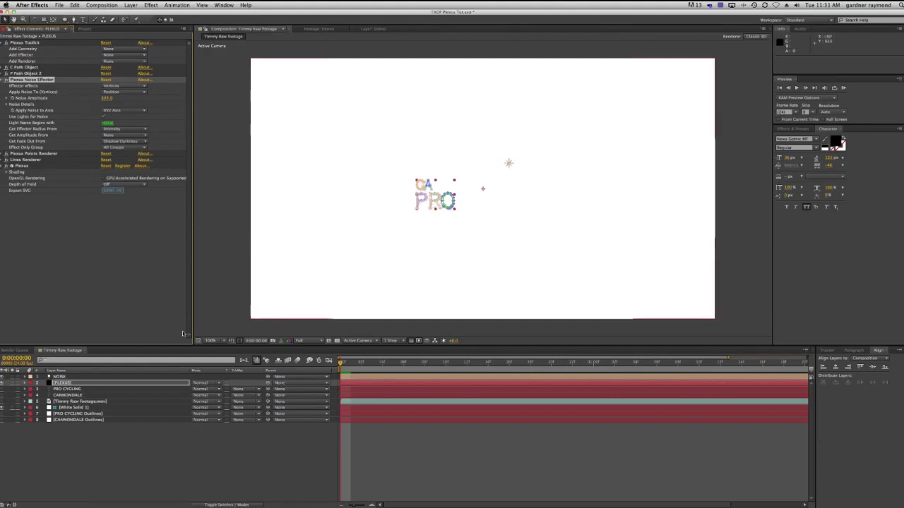
left_click(508, 163)
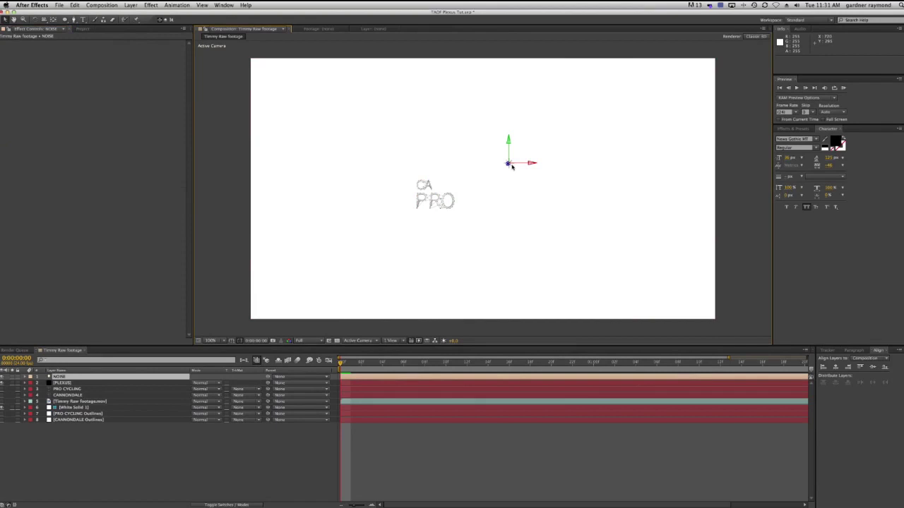
Drag the NOISE light beside the CA PRO text and set its Z position to 0.
left_click_drag(510, 185, 485, 200)
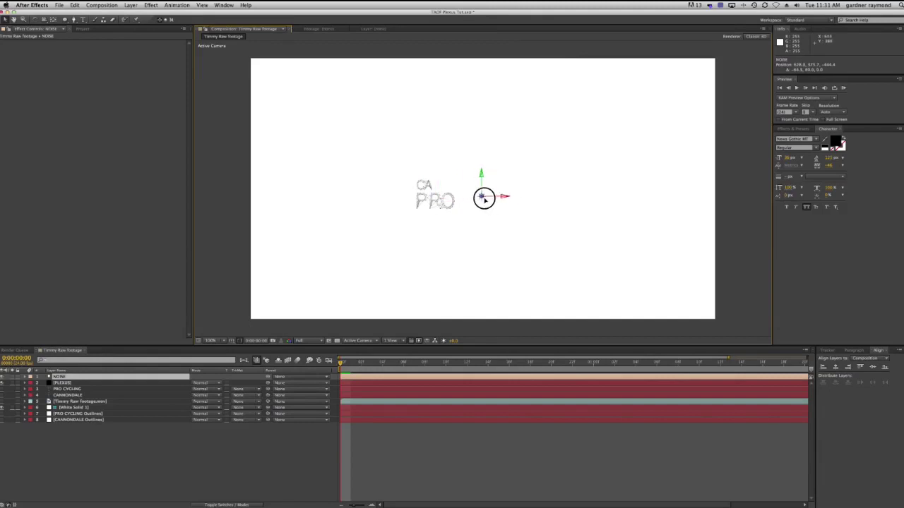
left_click(436, 203)
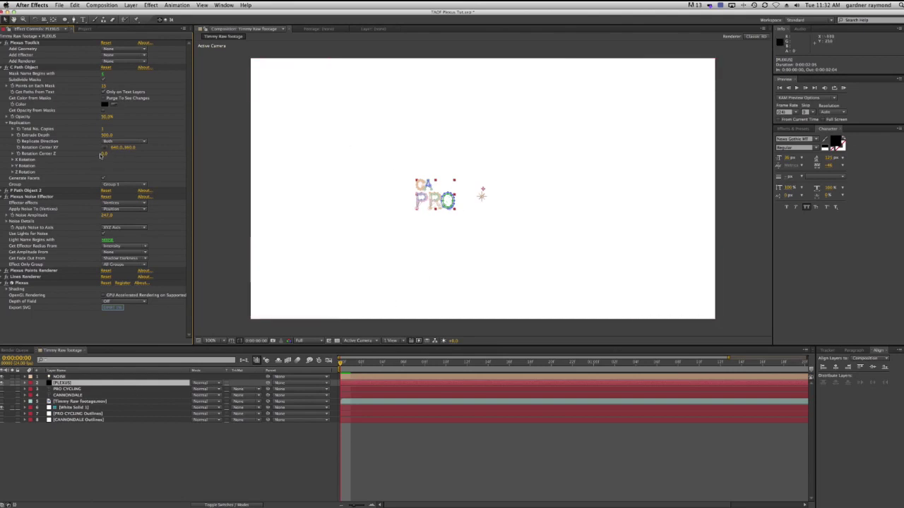
left_click(60, 377)
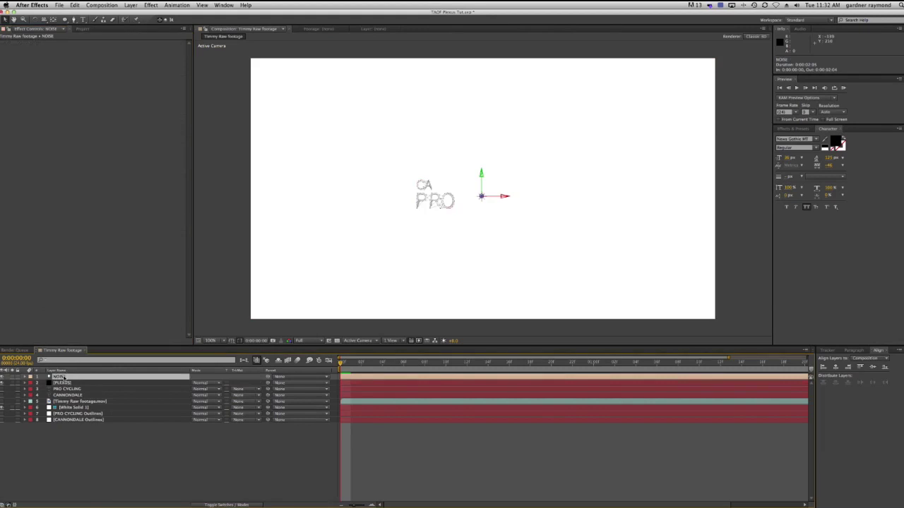
key("p")
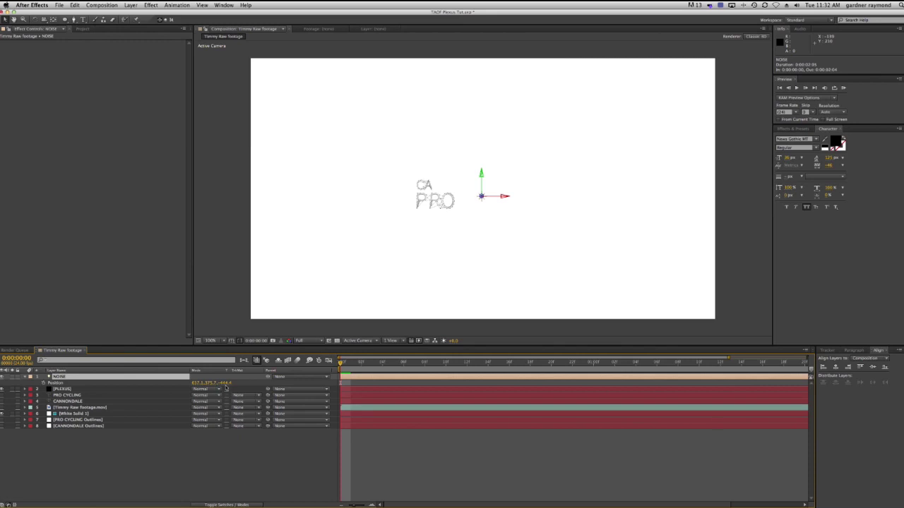
left_click(225, 384)
type("0")
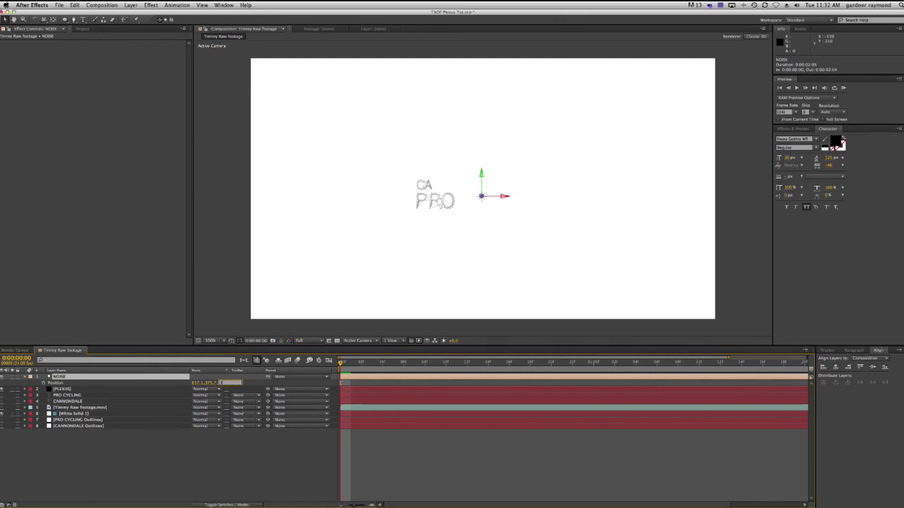
key("Return")
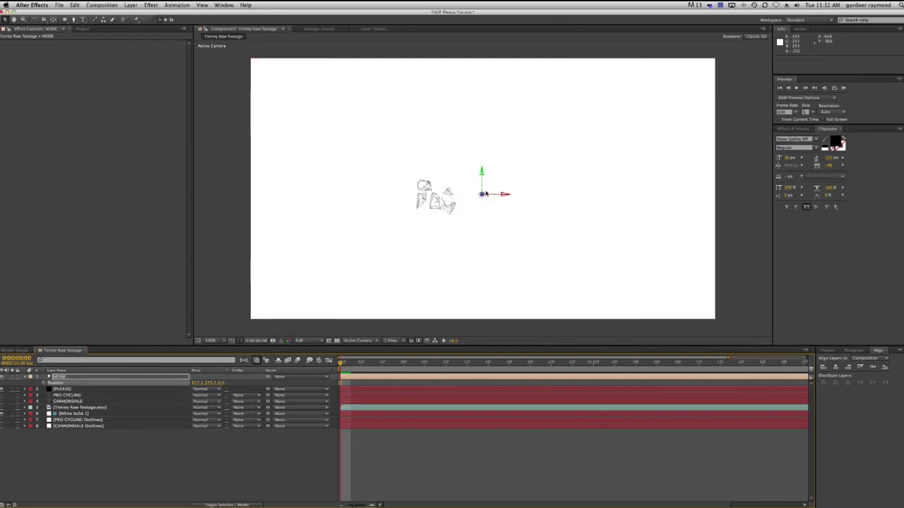
Drag the NOISE light along its X axis to the left edge of the title.
left_click_drag(483, 197, 437, 202)
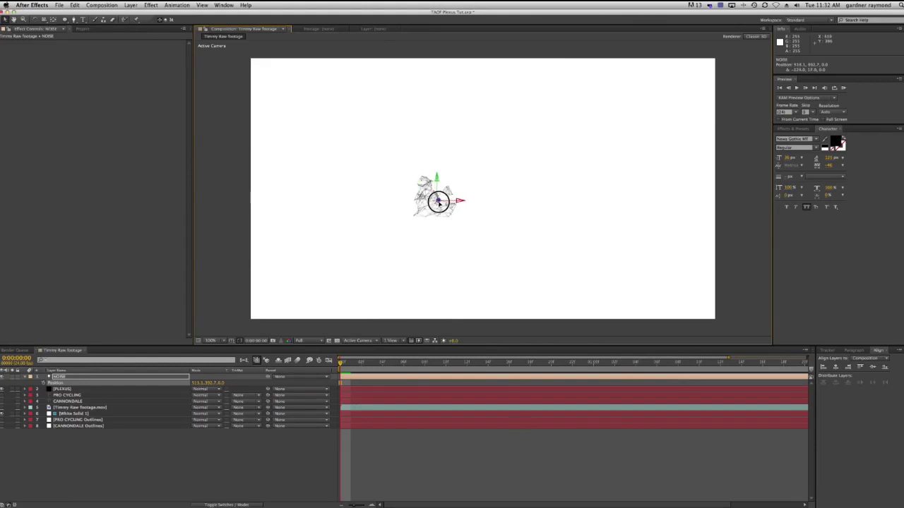
left_click_drag(417, 202, 383, 201)
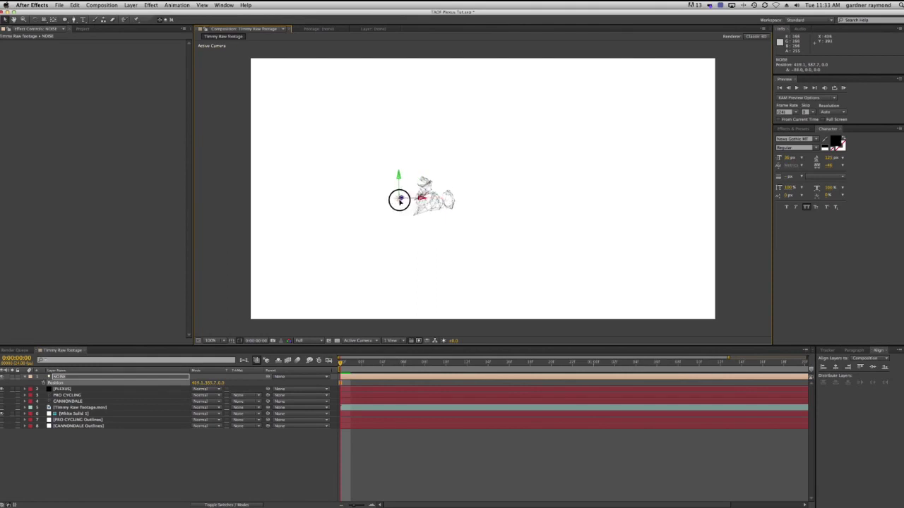
mouse_move(381, 200)
left_mouse_down()
mouse_move(339, 199)
mouse_move(394, 201)
left_mouse_up()
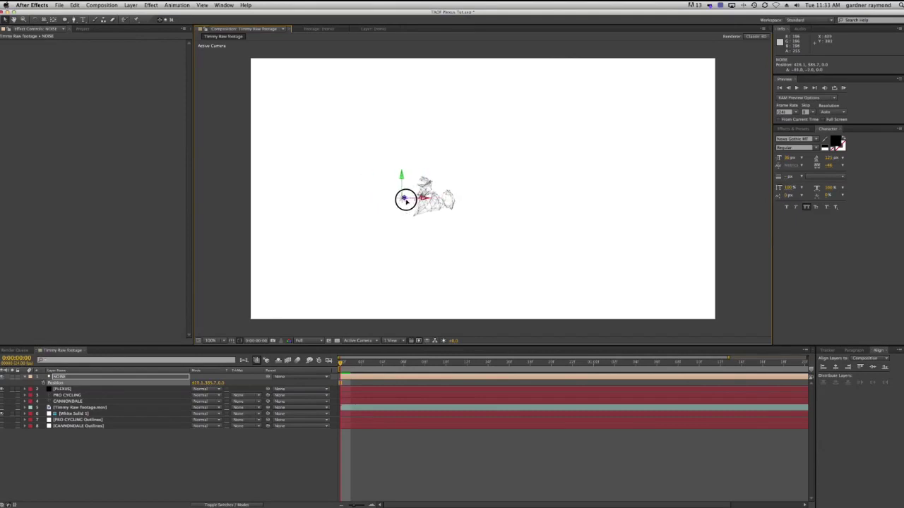
mouse_move(395, 201)
left_mouse_down()
mouse_move(375, 202)
mouse_move(391, 201)
left_mouse_up()
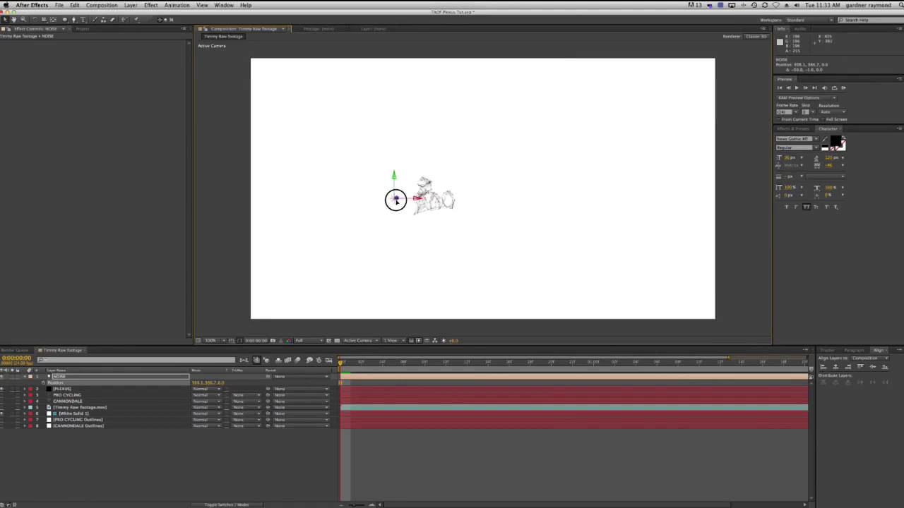
left_click_drag(387, 200, 394, 198)
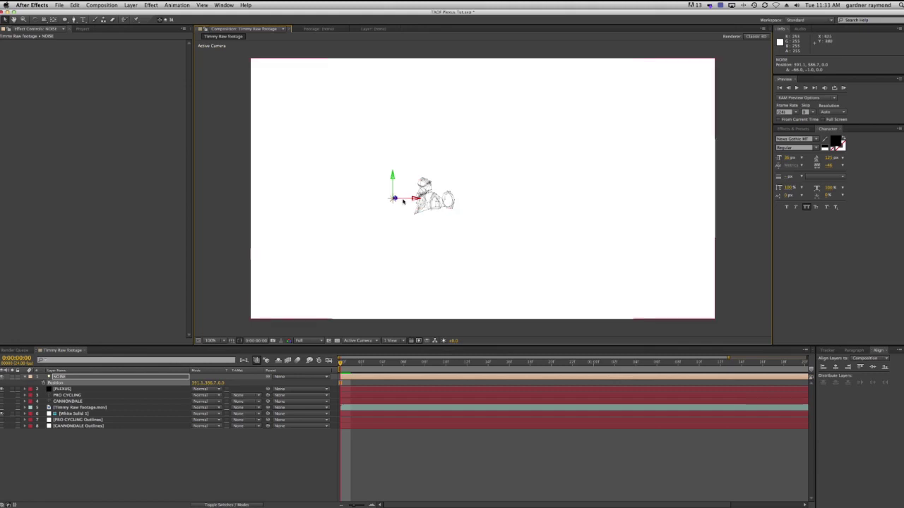
mouse_move(414, 201)
left_mouse_down()
mouse_move(398, 197)
mouse_move(430, 202)
mouse_move(409, 198)
left_mouse_up()
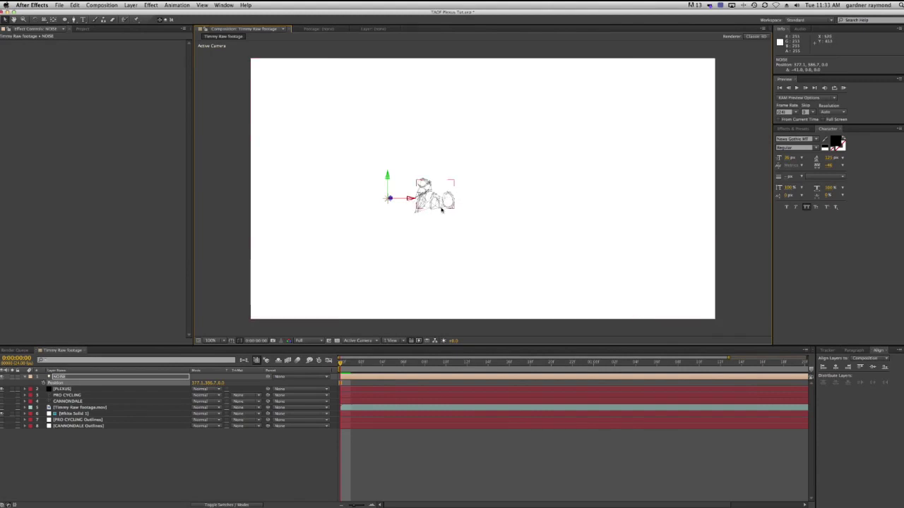
Set the NOISE light's Intensity to 200% in its light settings.
double_click(62, 377)
left_click_drag(242, 134, 252, 134)
left_click(242, 135)
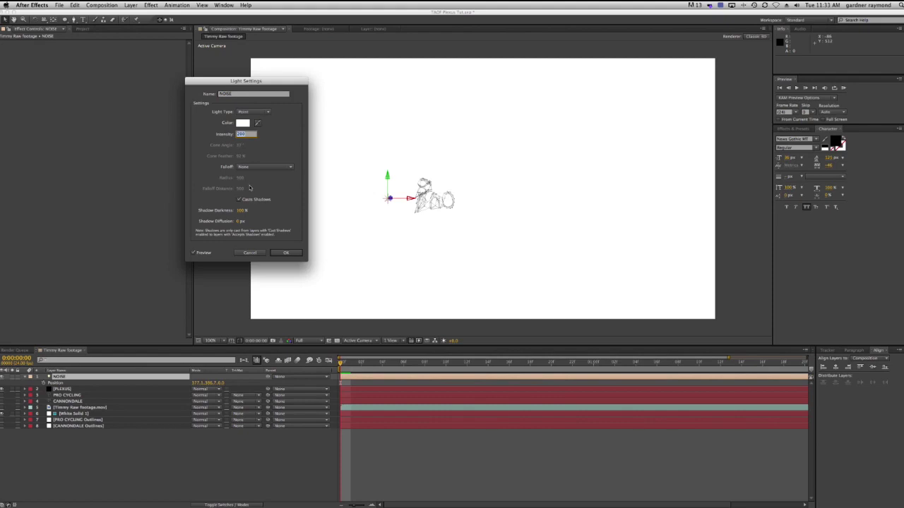
key("Return")
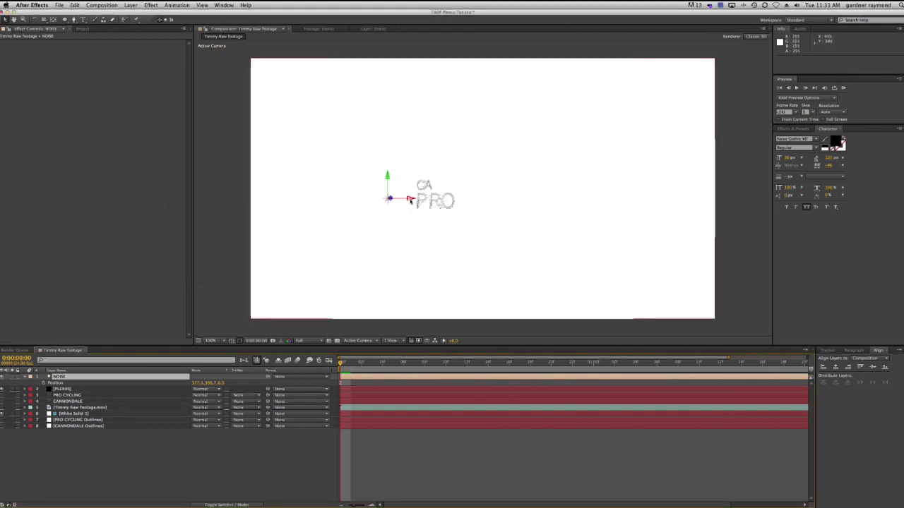
Fine-tune the NOISE light's position to 450.1, 386.7, 0.0 while checking the PLEXUS warp.
left_click_drag(405, 198, 437, 197)
left_click(418, 202)
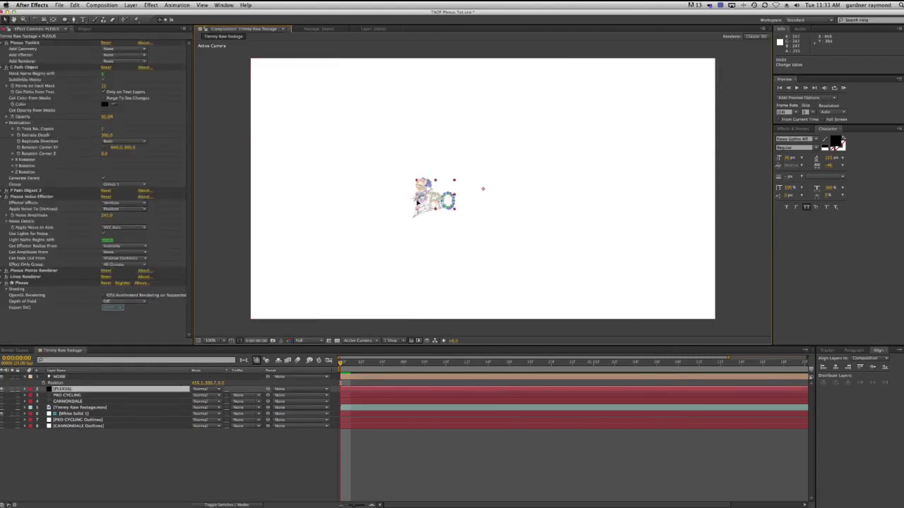
left_click(59, 377)
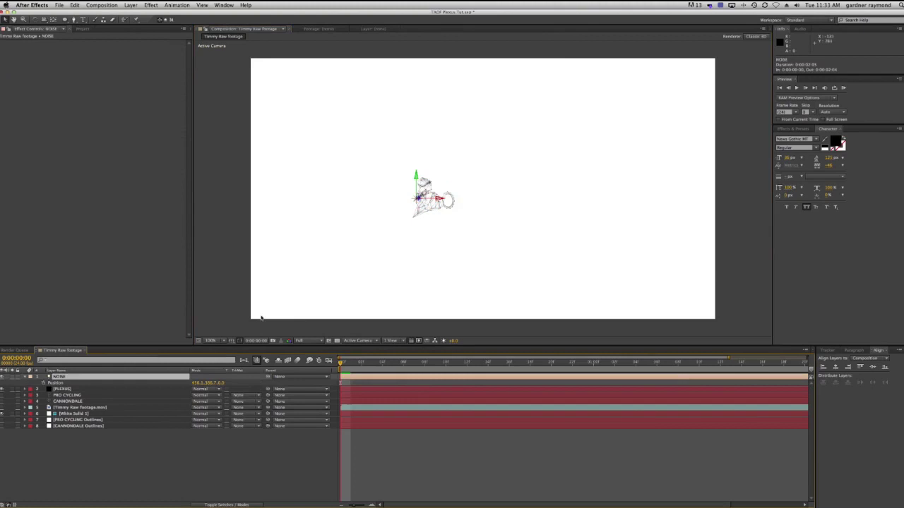
left_click_drag(437, 199, 440, 200)
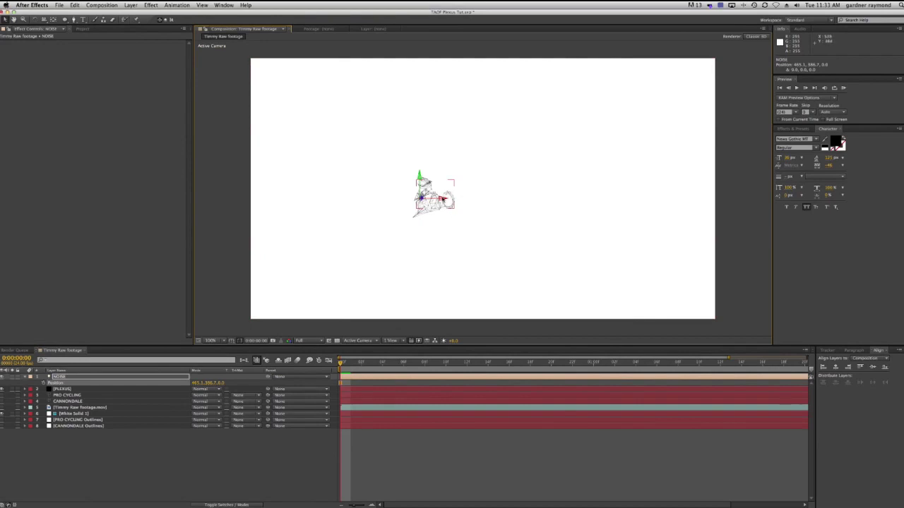
left_click(440, 198)
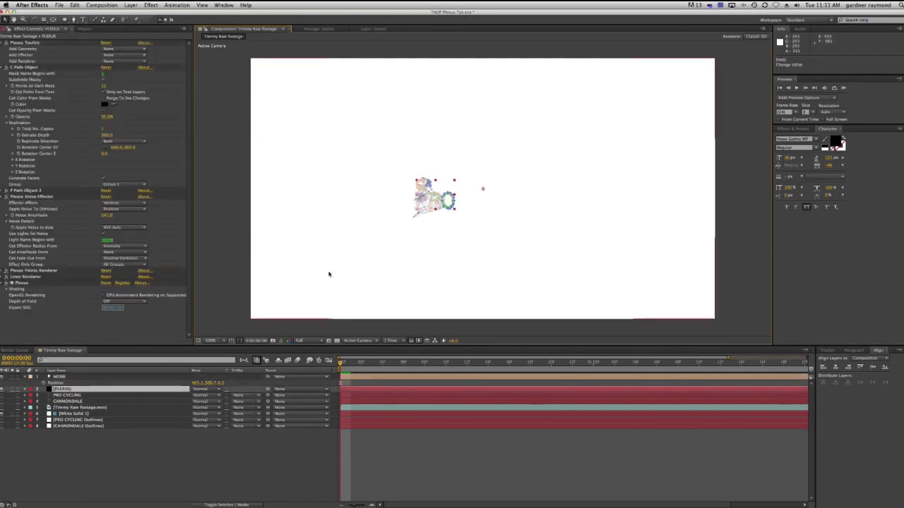
left_click(62, 378)
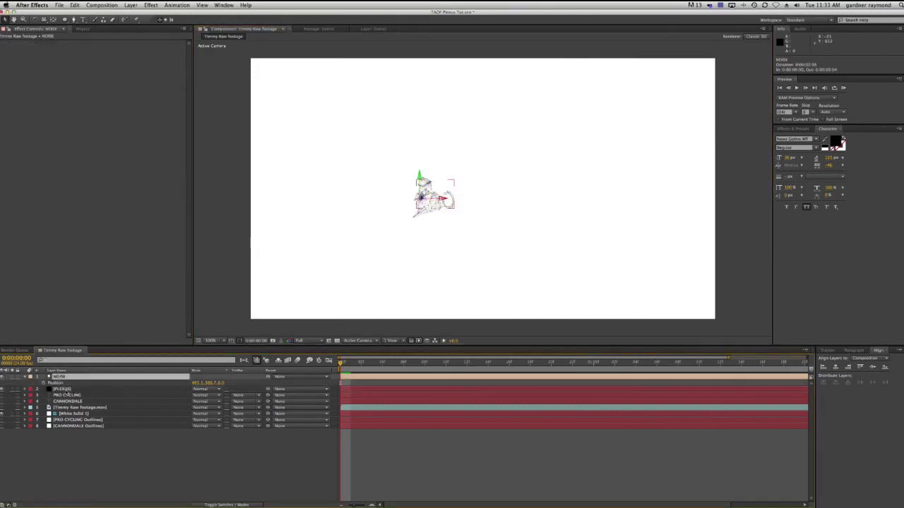
left_click_drag(444, 200, 428, 196)
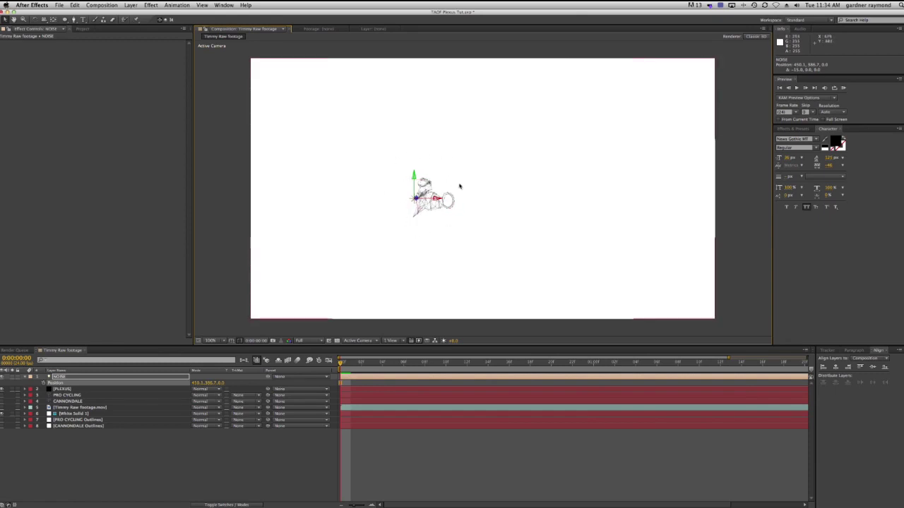
left_click(64, 389)
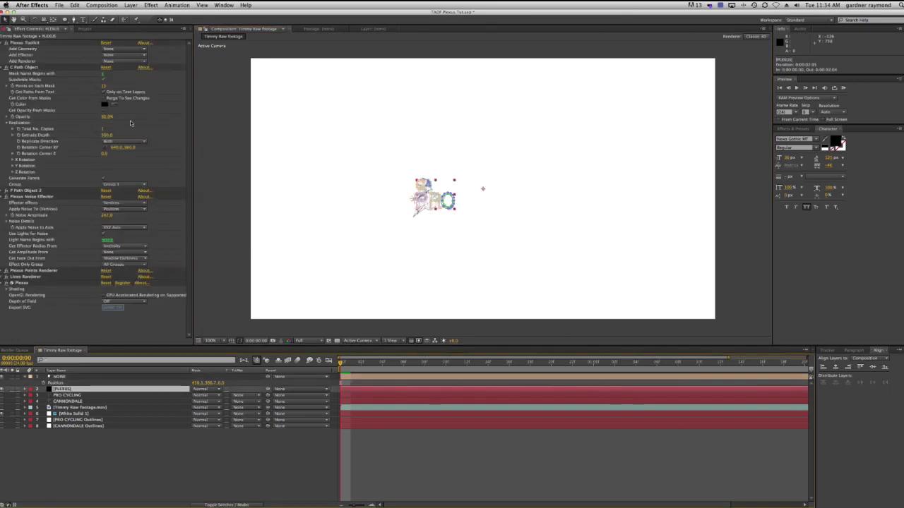
Raise Noise Amplitude to 712 and nudge the NOISE light right to about X 411.1.
left_click(6, 68)
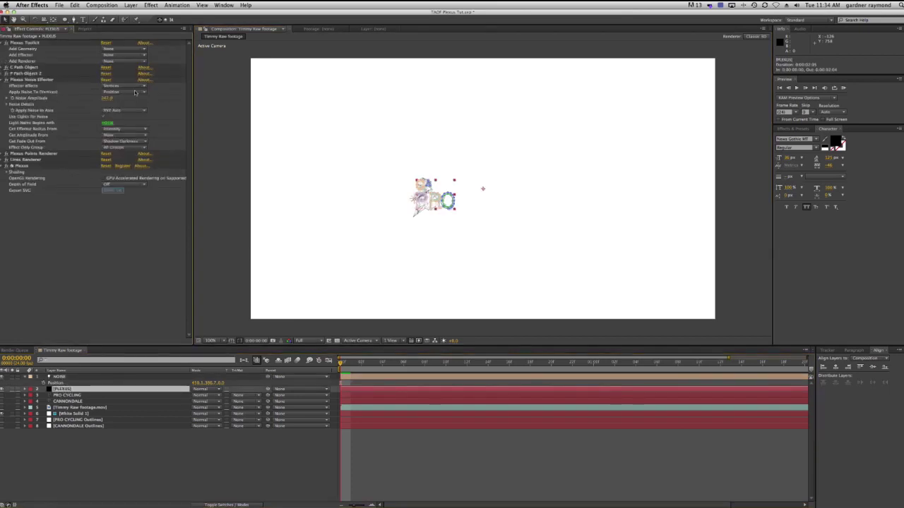
left_click_drag(107, 97, 283, 106)
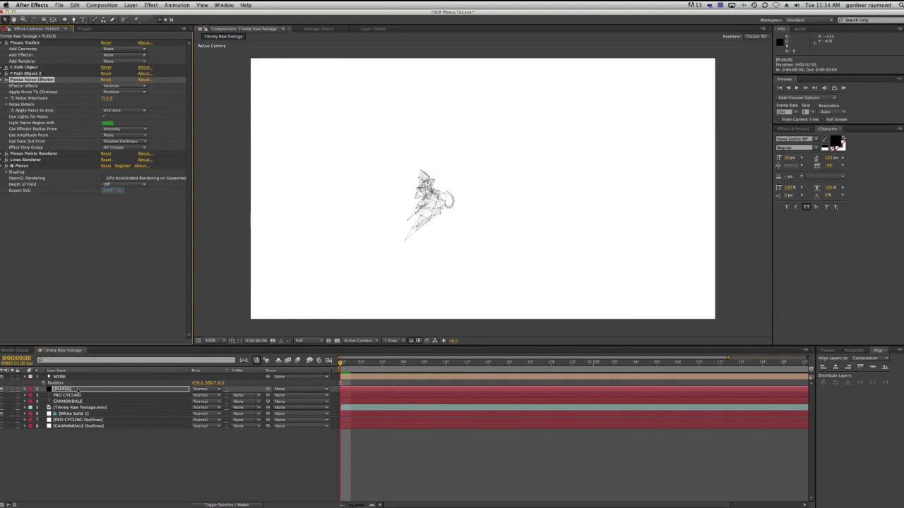
left_click(239, 341)
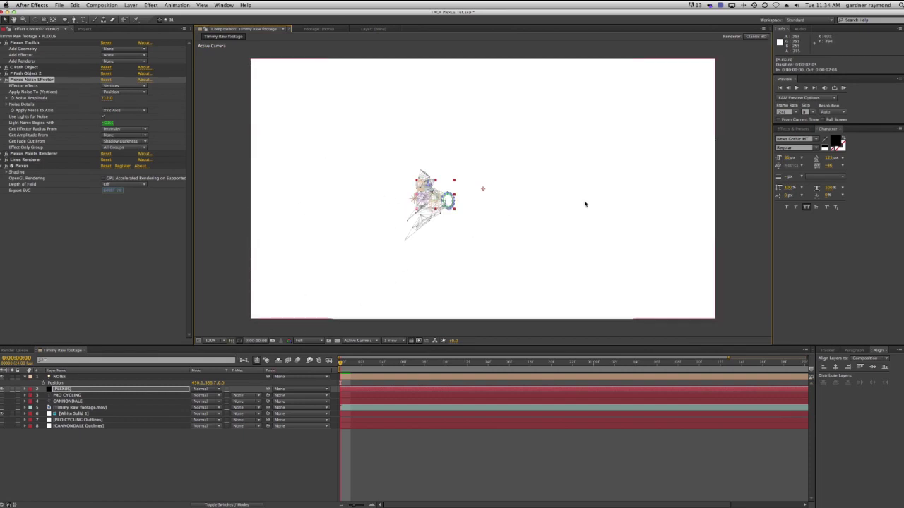
left_click(240, 342)
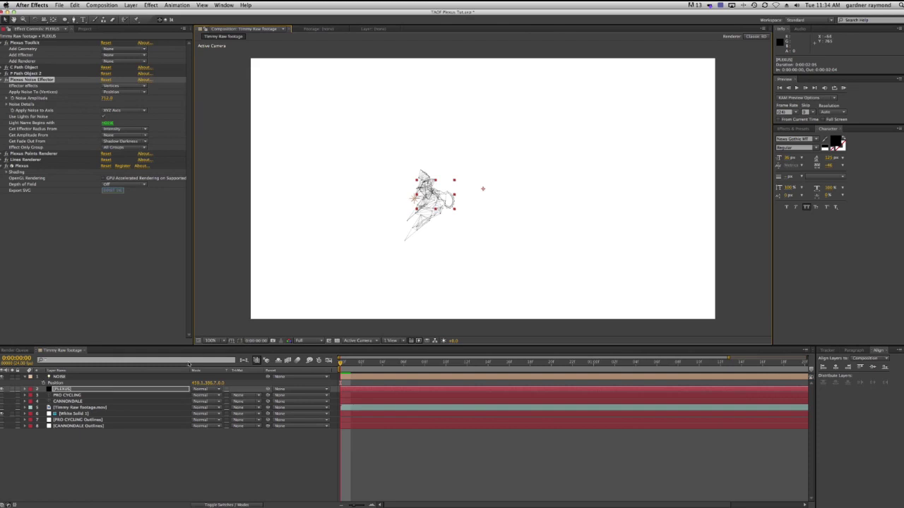
left_click(67, 377)
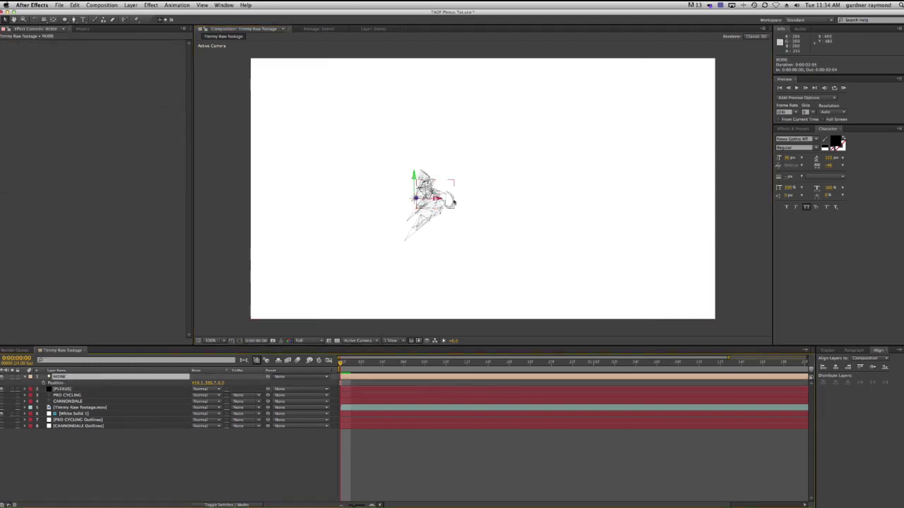
left_click_drag(403, 200, 438, 200)
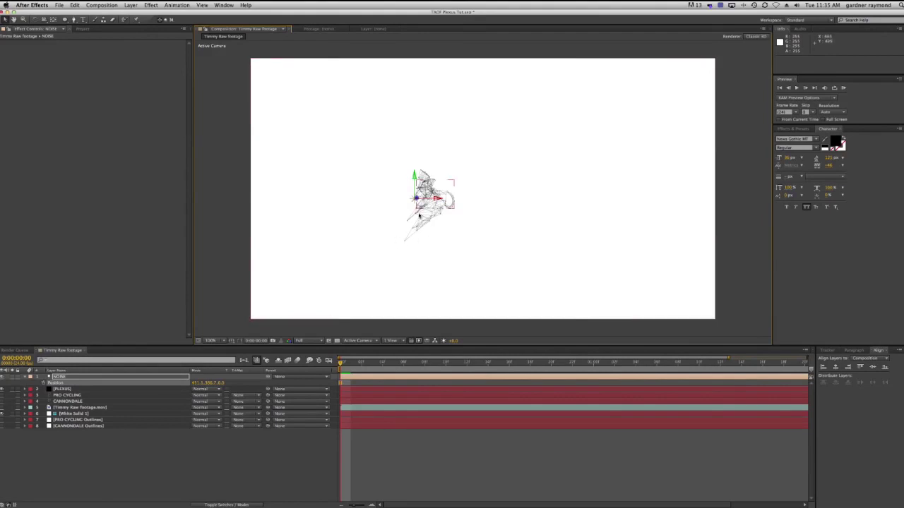
left_click(63, 390)
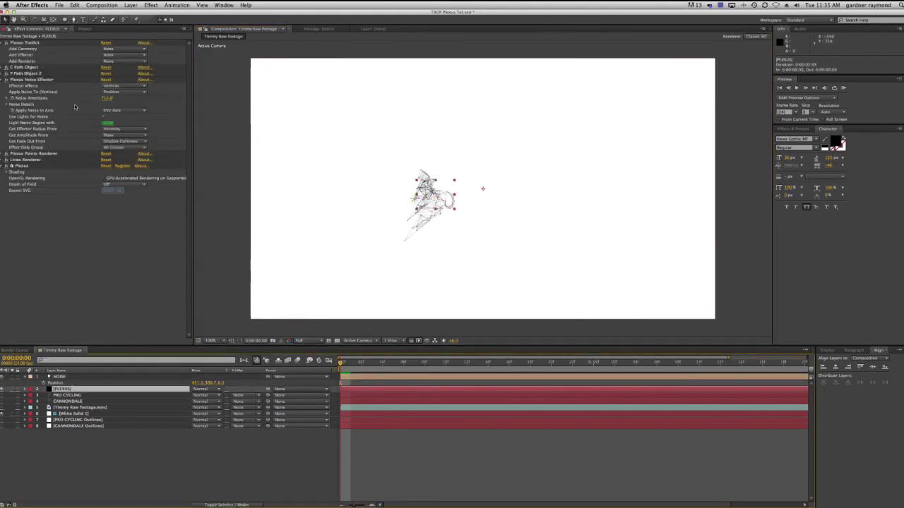
left_click(125, 111)
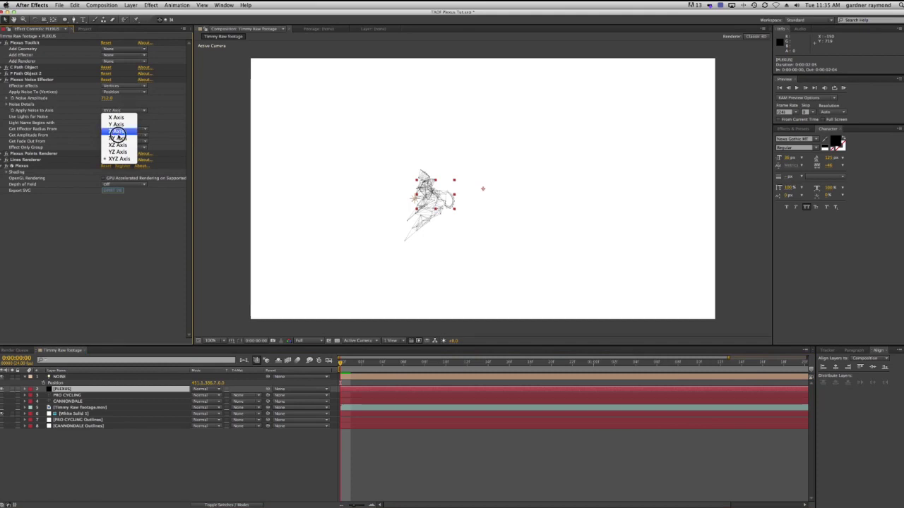
left_click(117, 138)
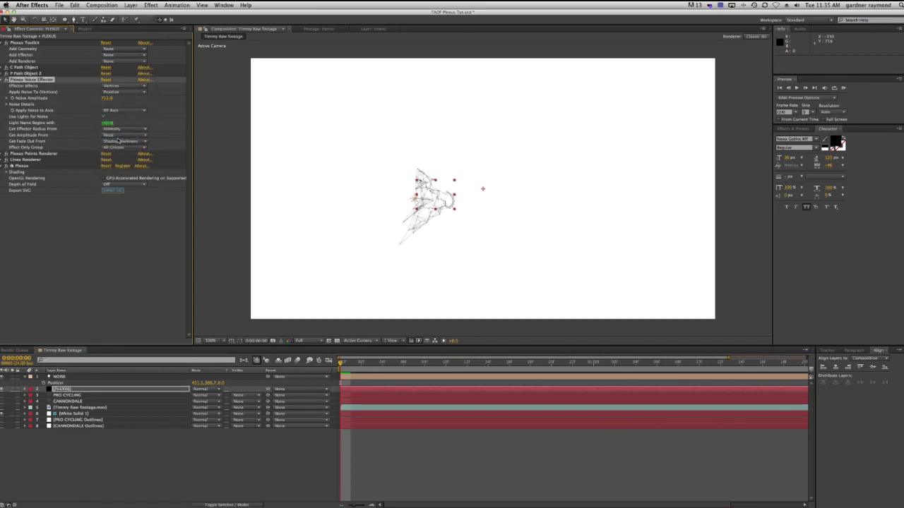
left_click(127, 111)
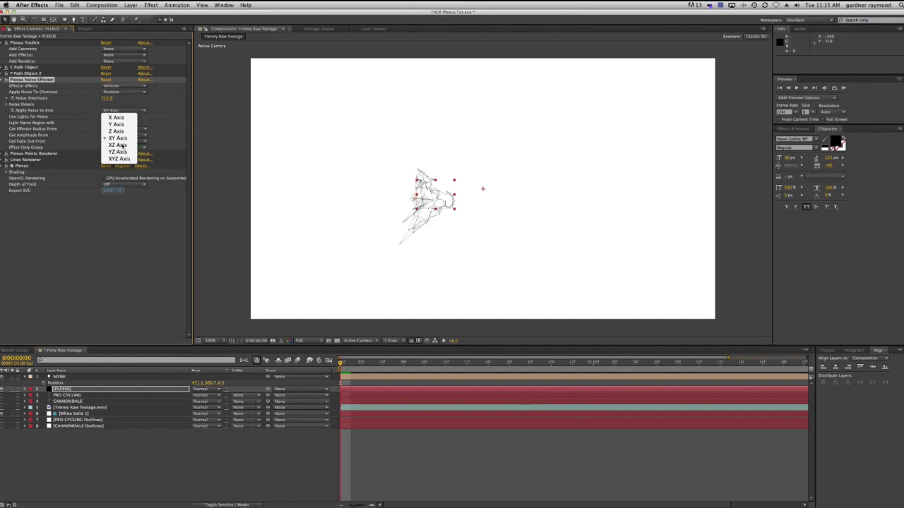
left_click(122, 145)
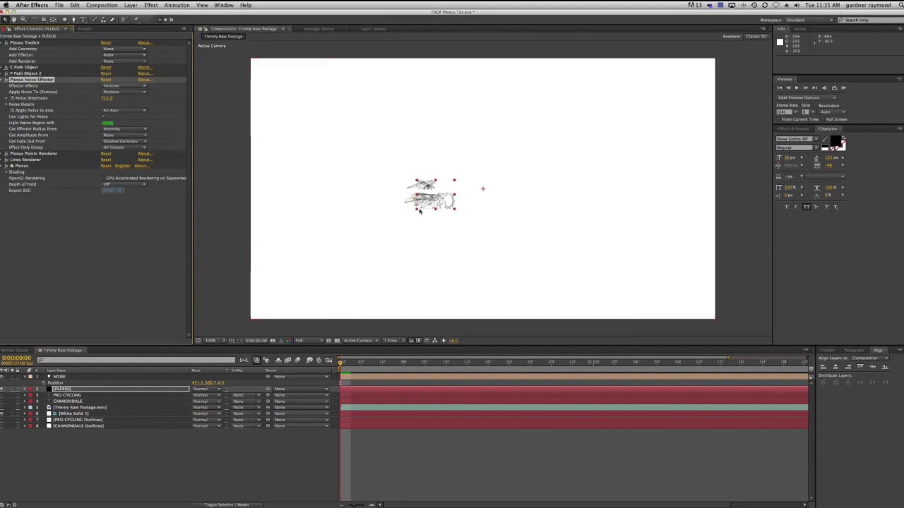
left_click(127, 111)
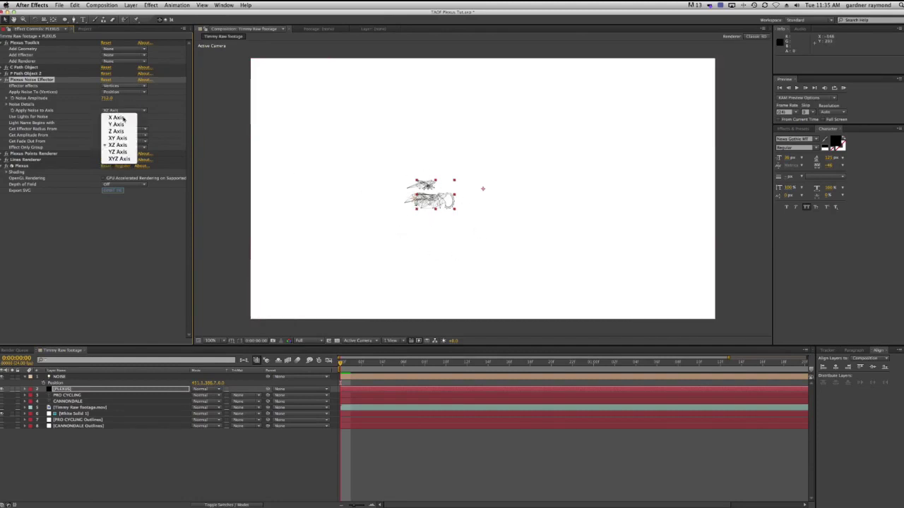
left_click(118, 138)
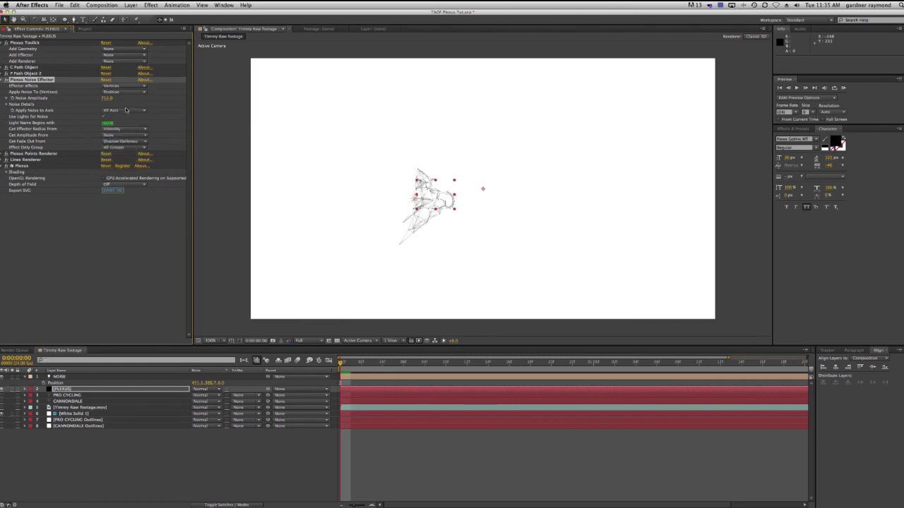
left_click(126, 110)
left_click(123, 159)
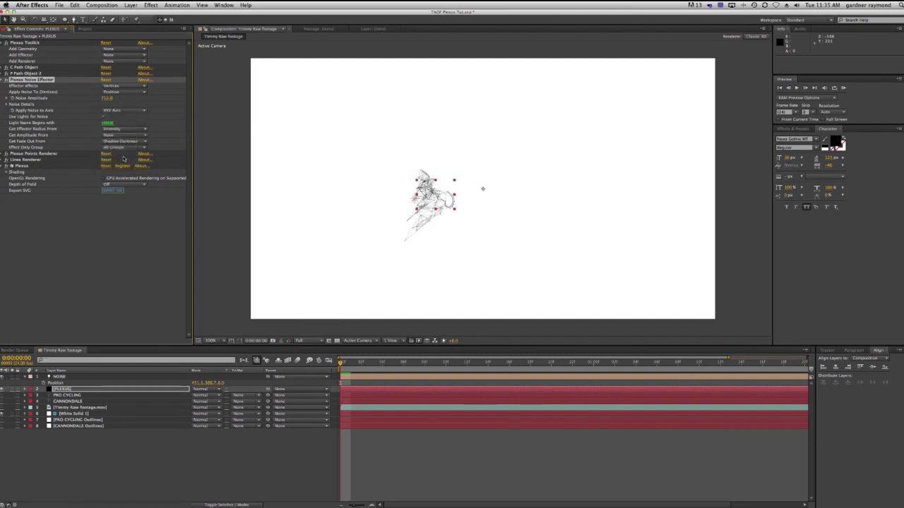
left_click(130, 113)
left_click(129, 112)
left_click(8, 104)
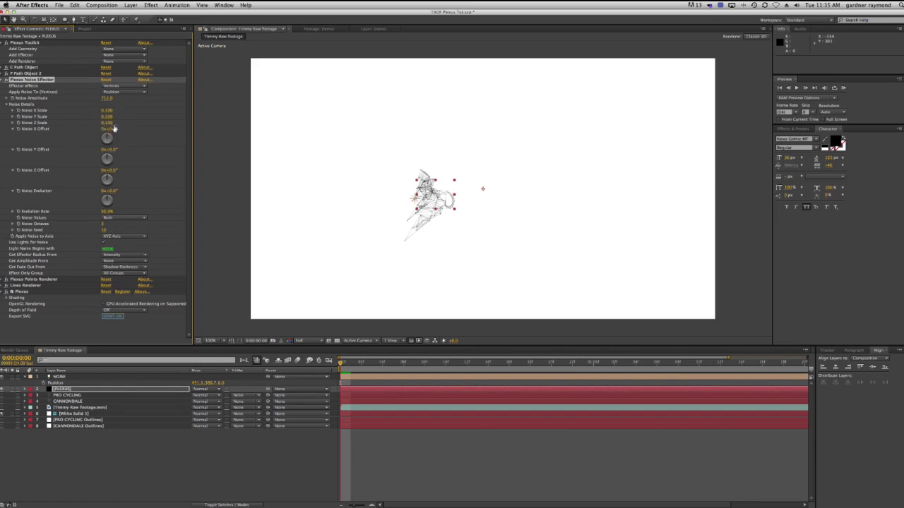
Experiment with Noise Y Scale, undo the offset change, and step the Noise Seed upward.
left_click_drag(106, 120, 109, 144)
key("super+z")
left_click(104, 230)
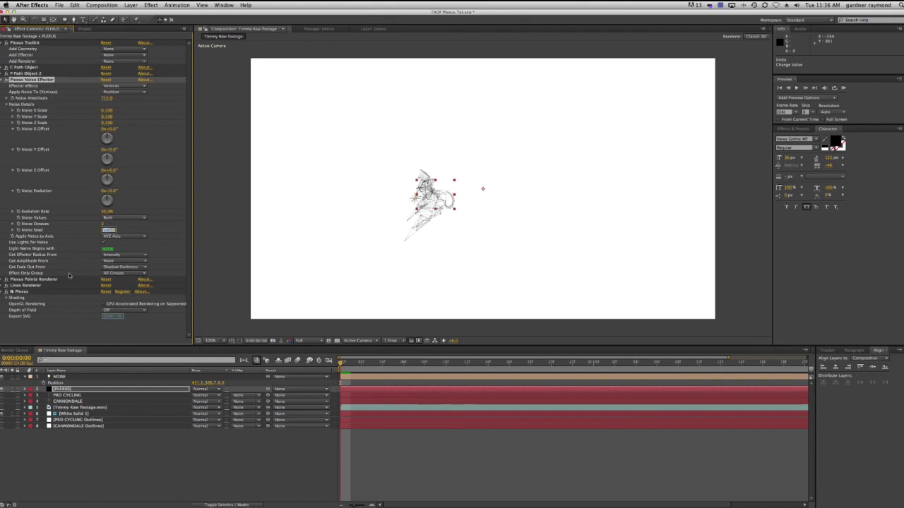
key("Up")
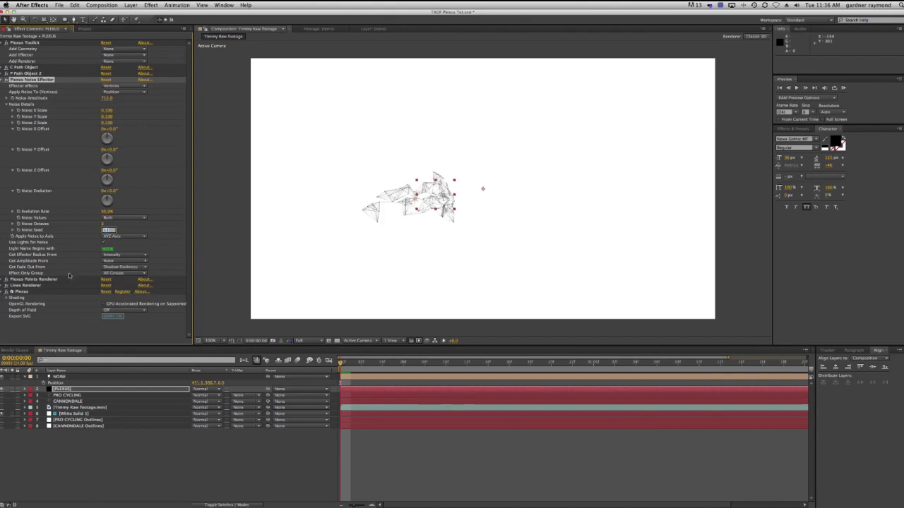
key("Up")
key("Up")
key("Up")
key("Up")
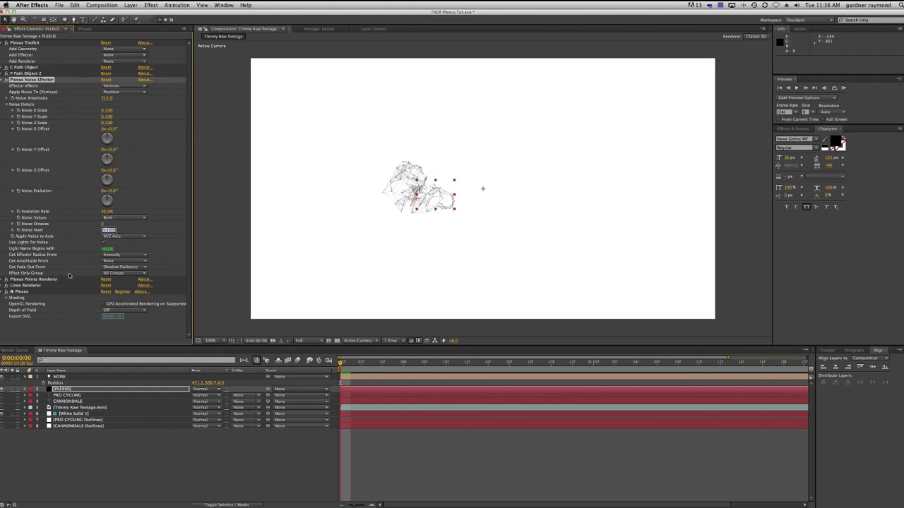
key("Up")
key("Up")
key("Up")
key("Up")
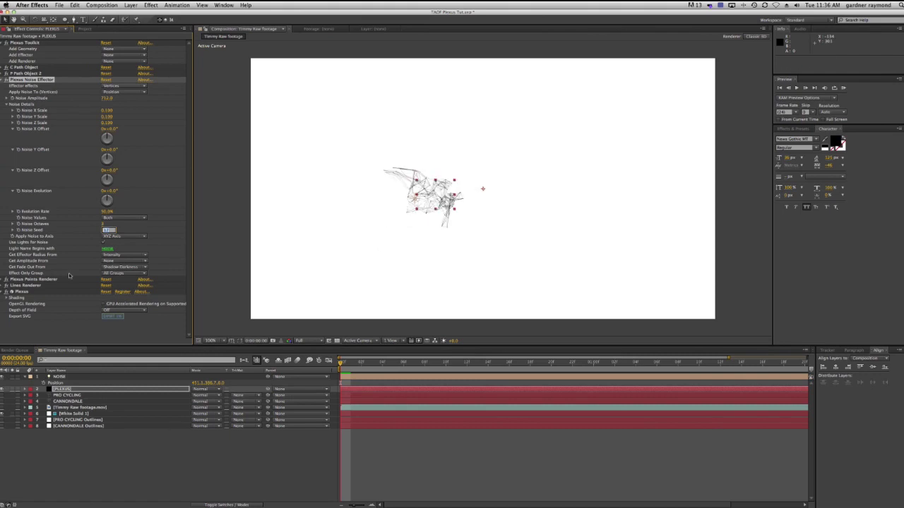
key("Up")
key("Up")
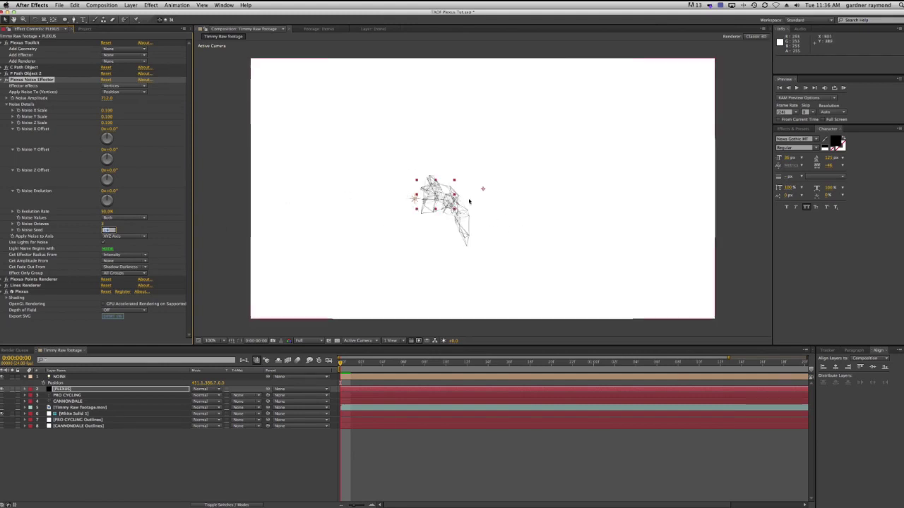
Try more Noise Seed values with PRO CYCLING visible, then hide it and select the NOISE light.
left_click(3, 395)
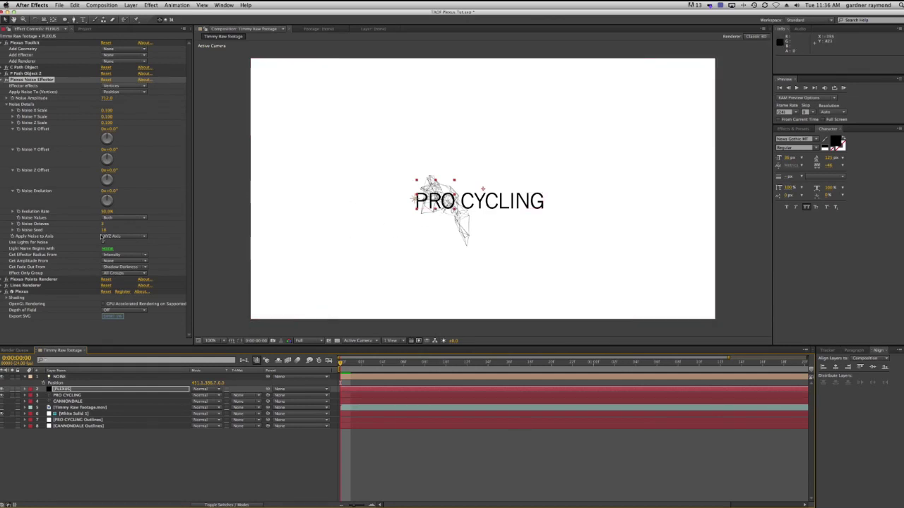
left_click_drag(103, 230, 104, 239)
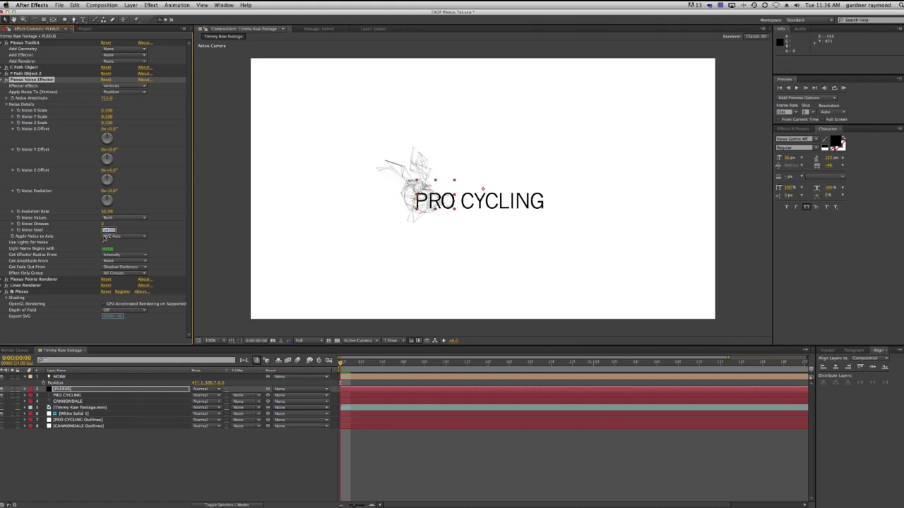
left_click_drag(104, 240, 104, 239)
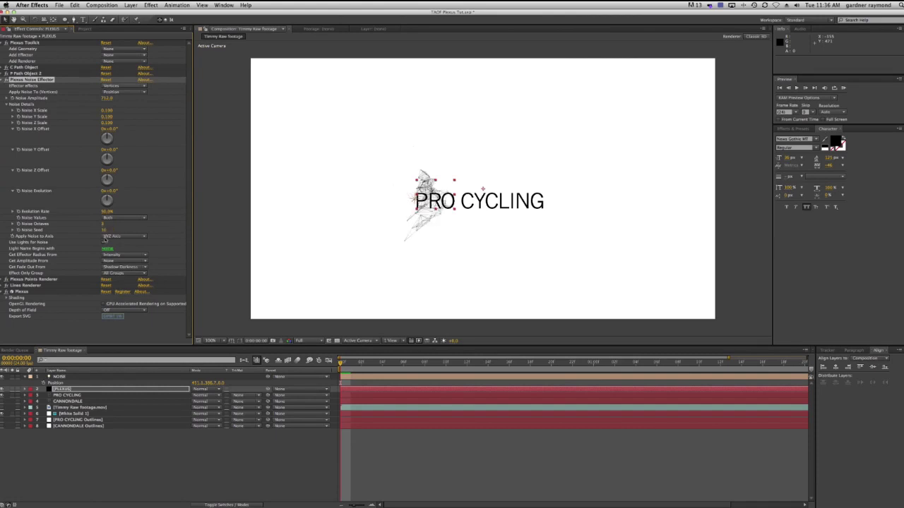
left_click(25, 396)
left_click(2, 396)
left_click(206, 450)
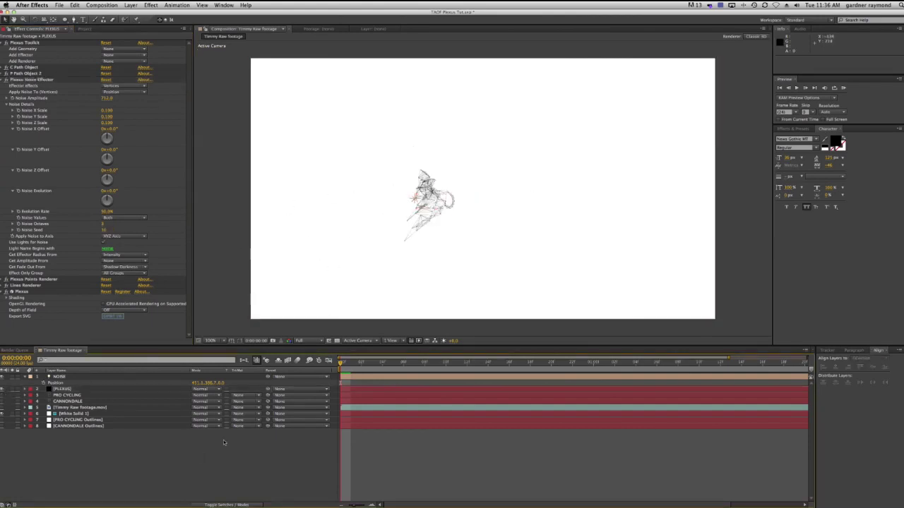
left_click(70, 376)
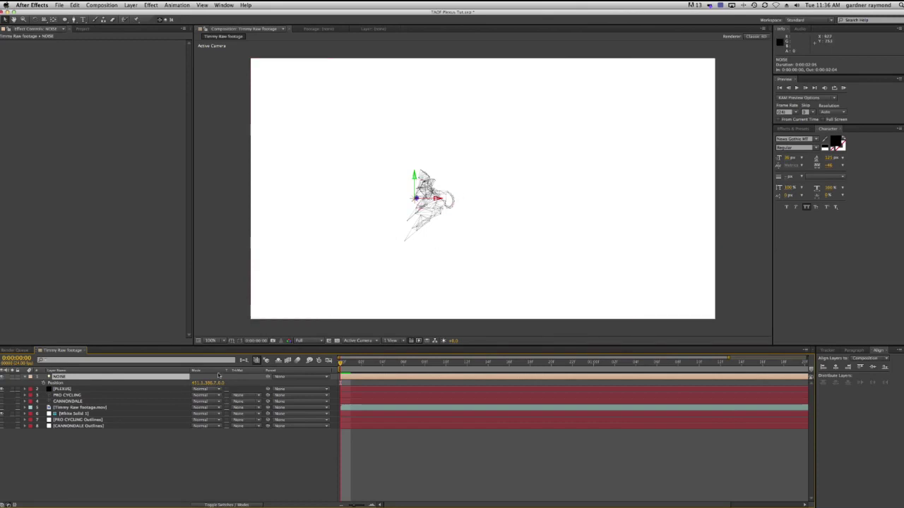
left_click(51, 383)
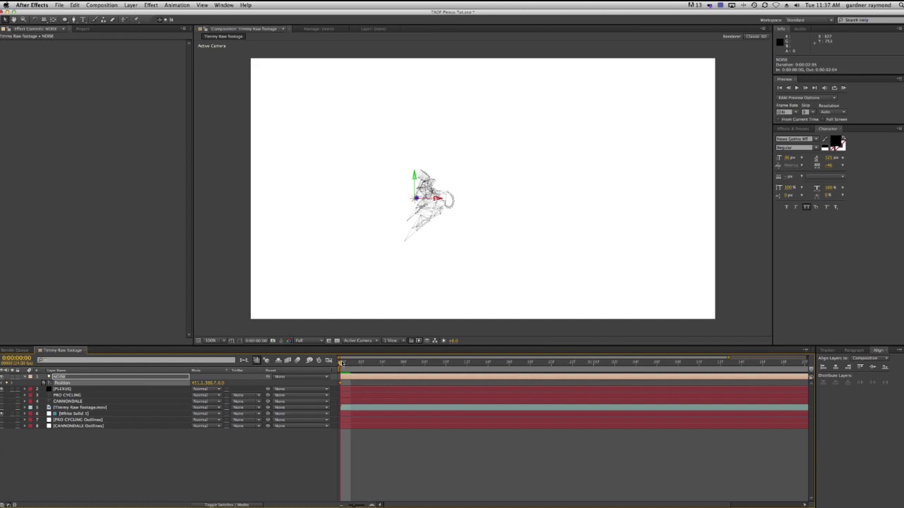
At frame 20, drag the NOISE light left to animate its Position from 451.1 to 295.1.
left_click_drag(342, 363, 594, 380)
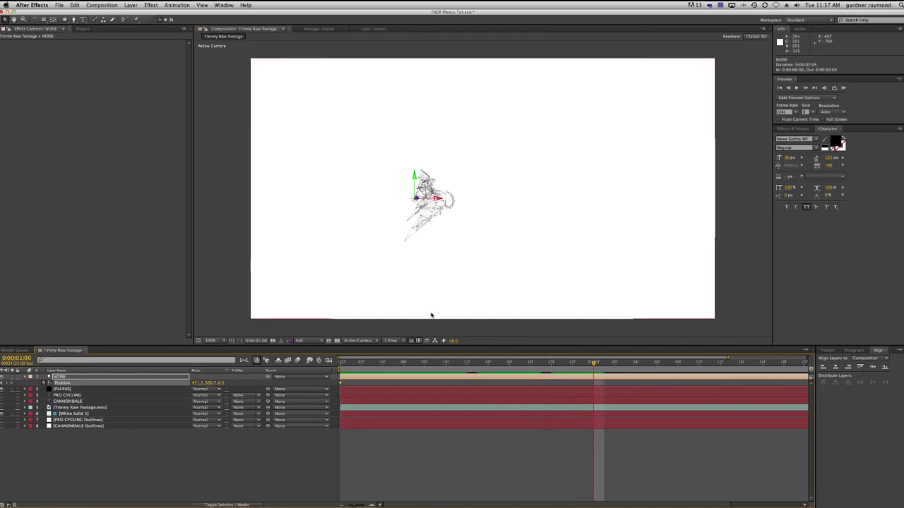
left_click_drag(399, 505, 339, 505)
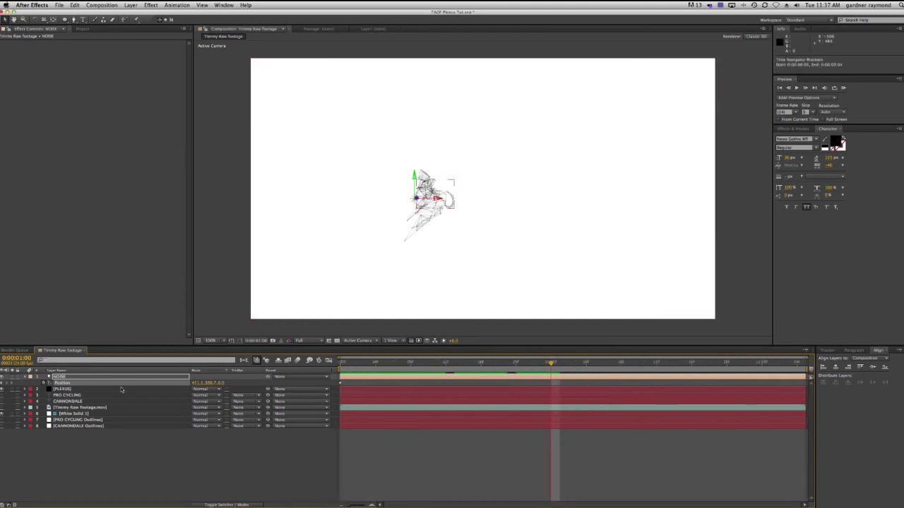
left_click_drag(551, 362, 516, 363)
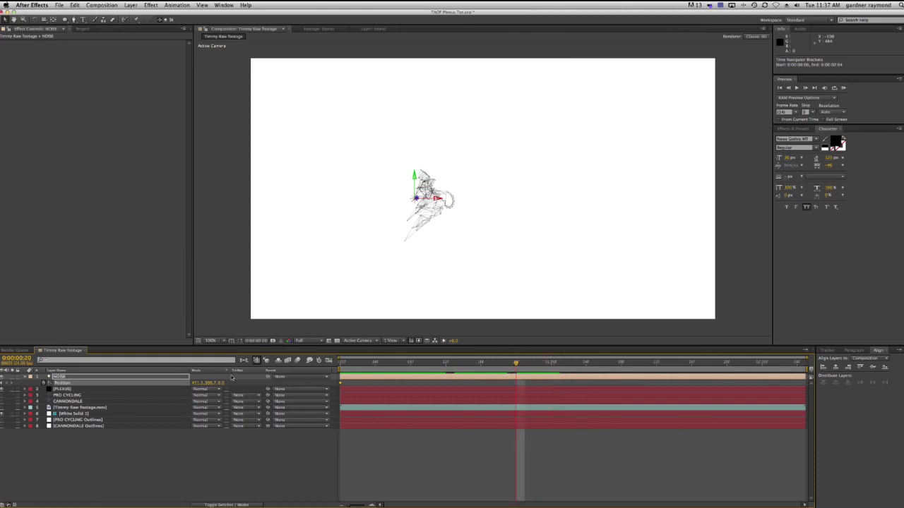
left_click_drag(429, 198, 379, 199)
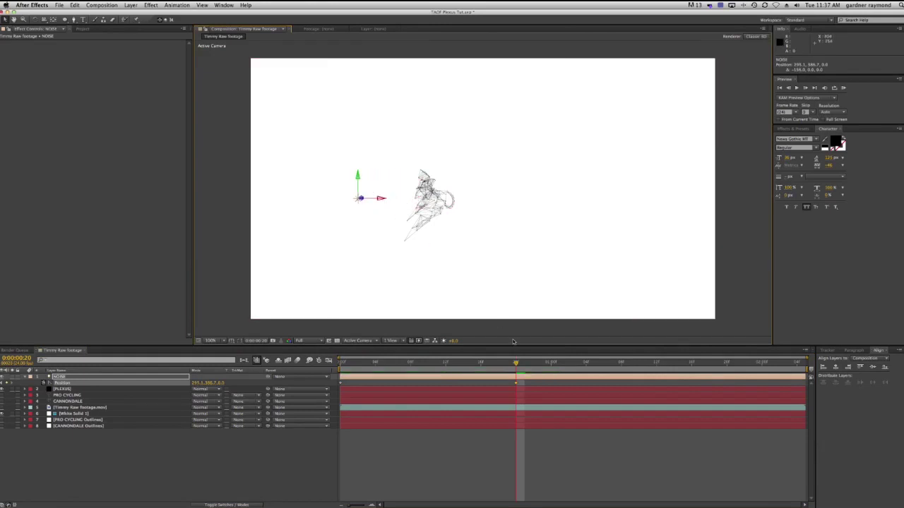
RAM-preview the light's motion over frames 0–20, then select both PLEXUS and NOISE.
left_click_drag(516, 363, 342, 363)
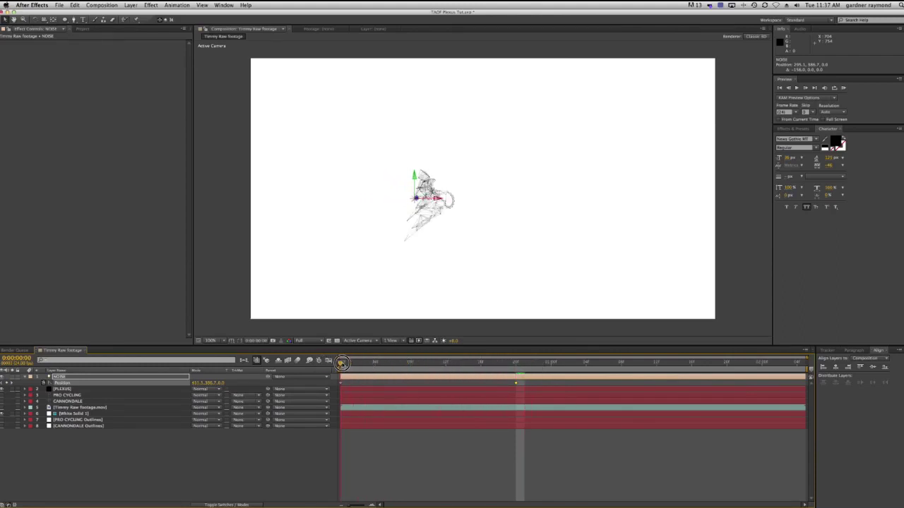
key("KP_0")
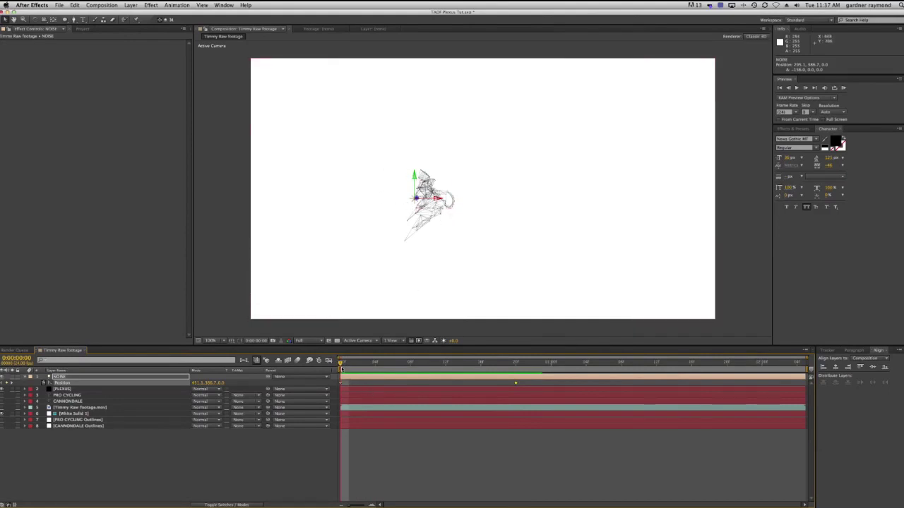
left_click_drag(341, 363, 463, 370)
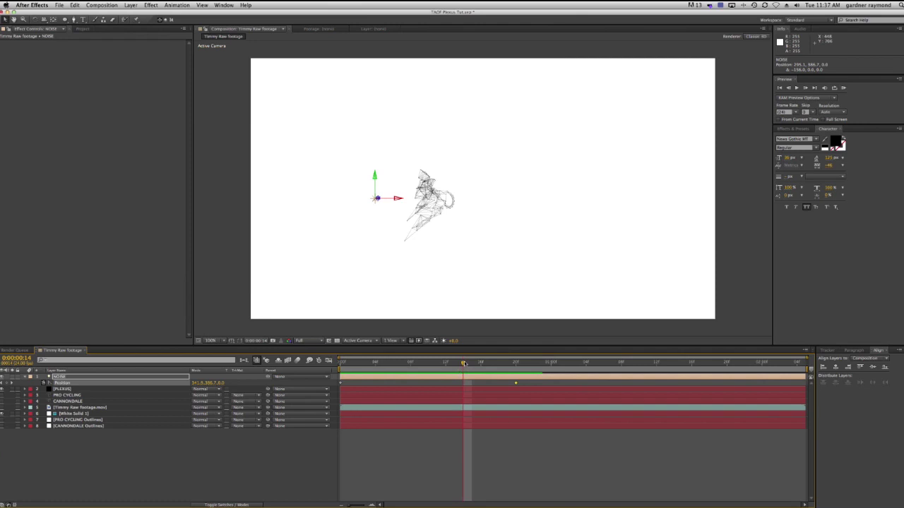
key("KP_0")
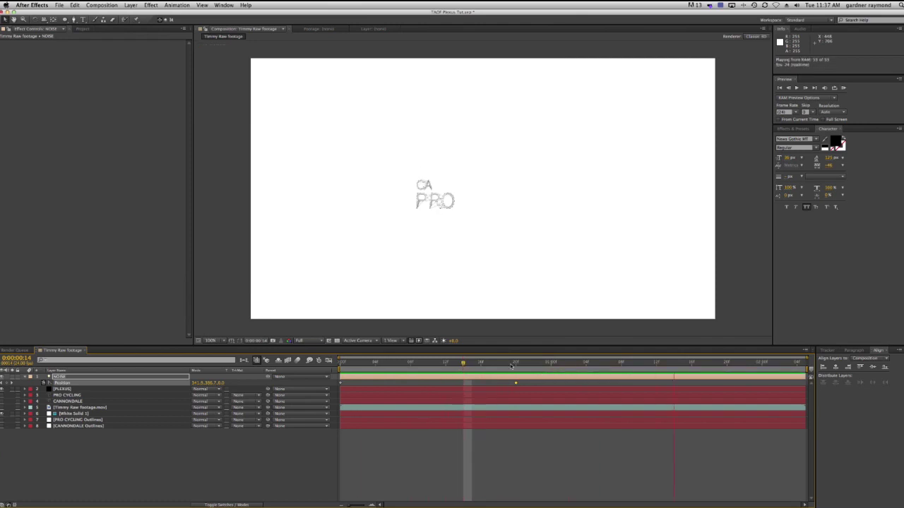
key("space")
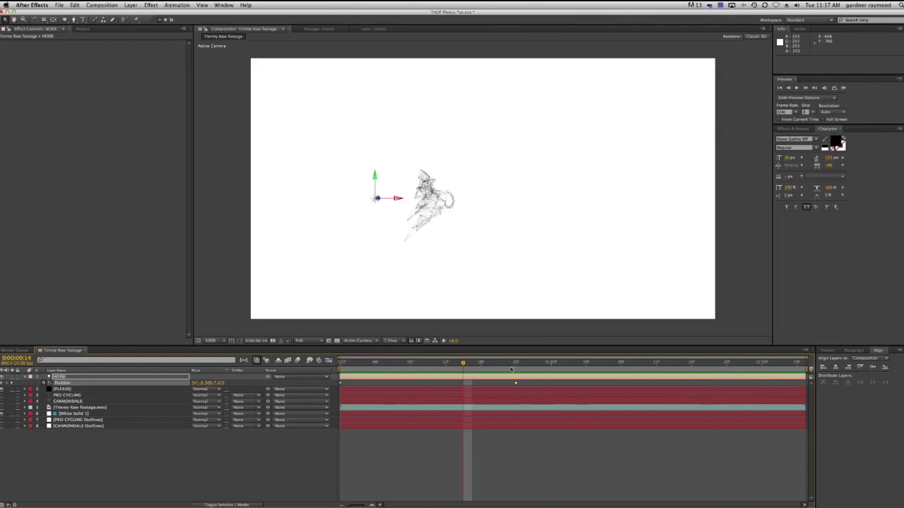
left_click_drag(471, 364, 513, 369)
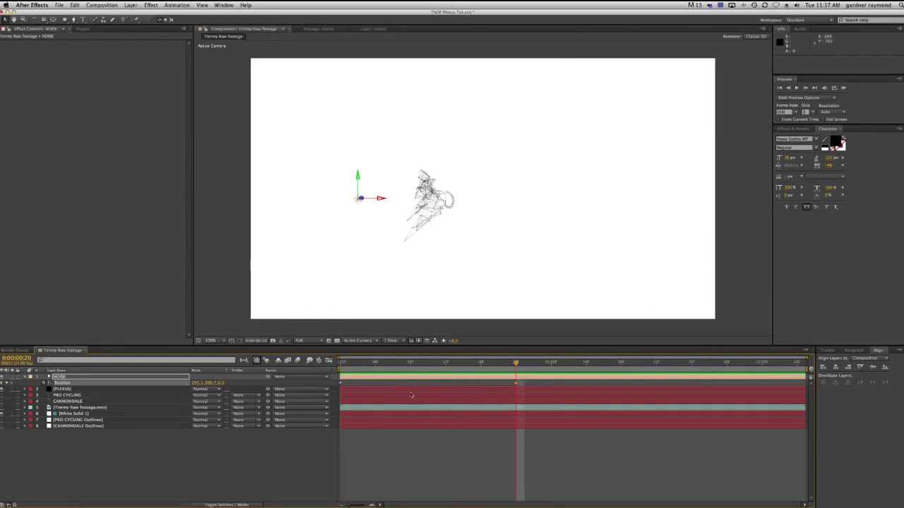
left_click_drag(516, 363, 552, 368)
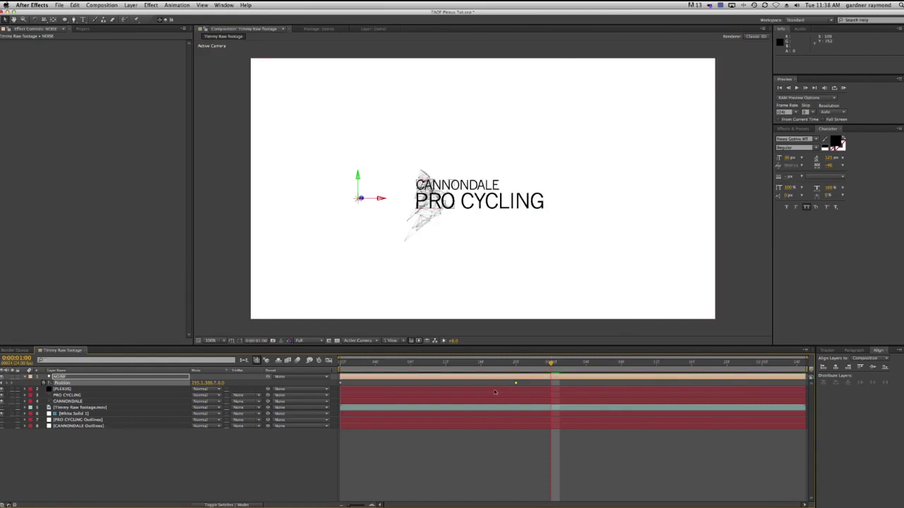
left_click_drag(551, 363, 515, 363)
left_click(70, 389)
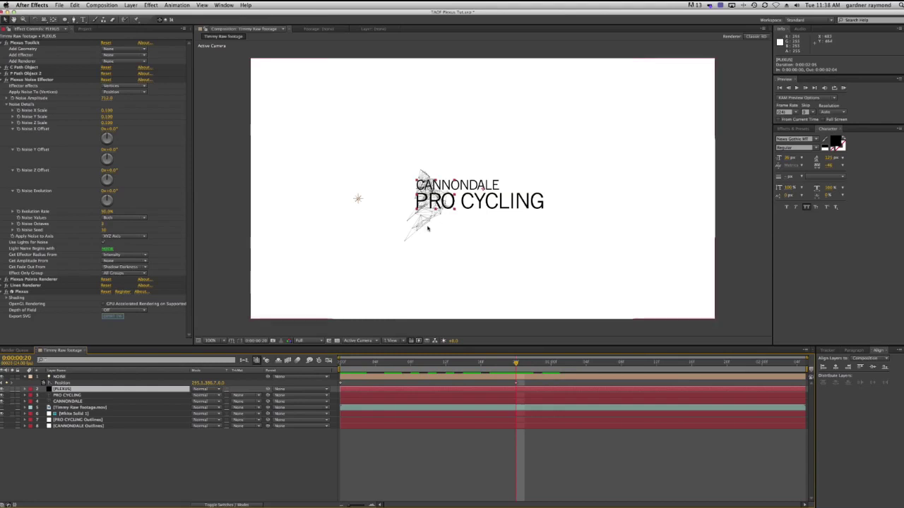
left_click(59, 377, "shift")
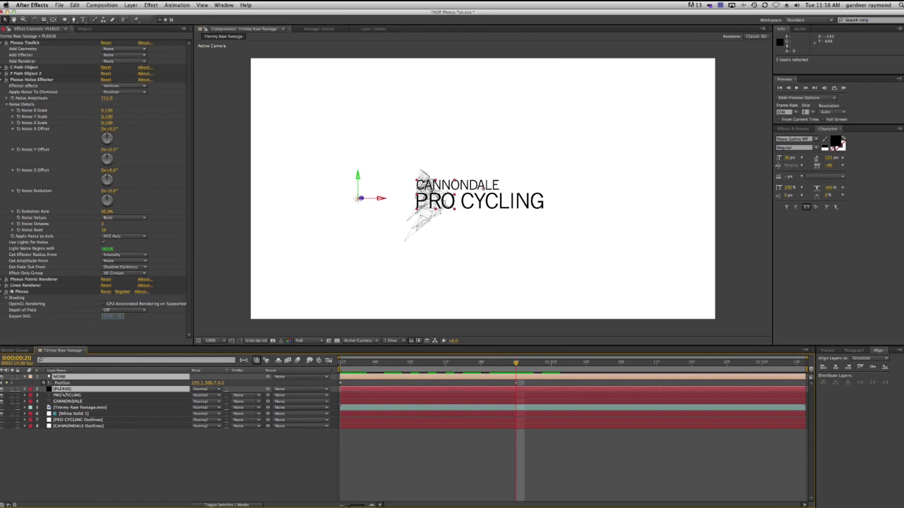
Pre-compose the selected Plexus layers into 'Plexus PreComp 1' and preview the lines near the start.
key("super+shift+c")
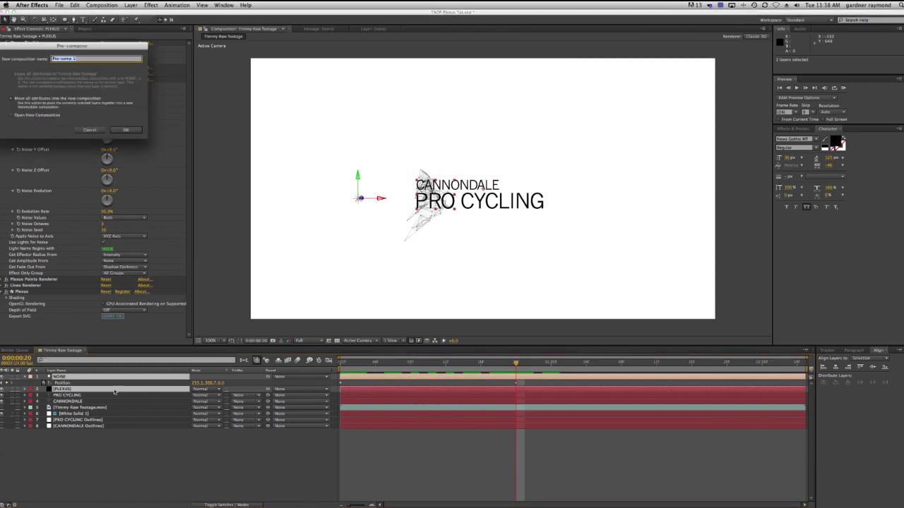
type("Plexus P")
key("Return")
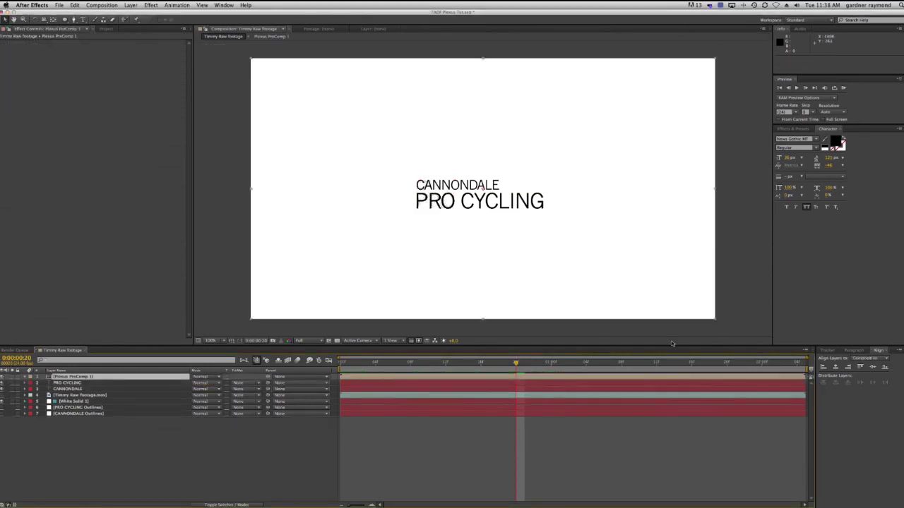
left_click_drag(522, 363, 317, 365)
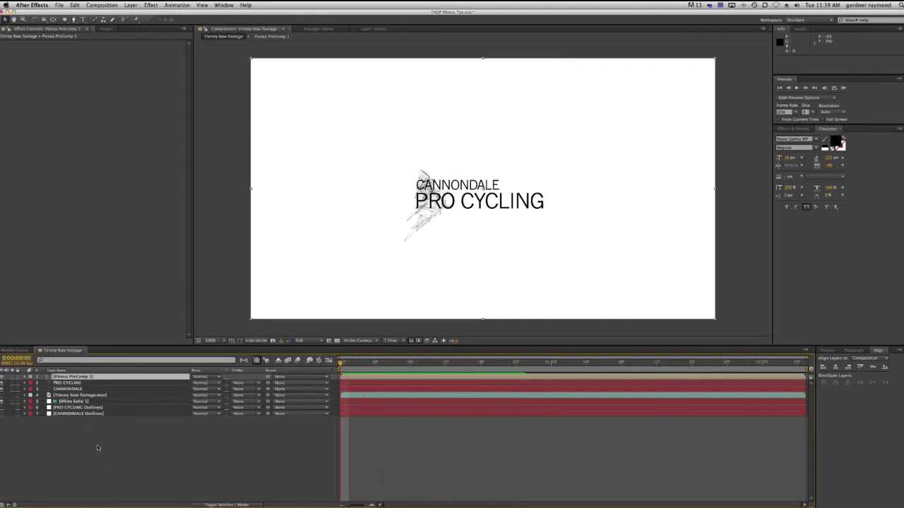
left_click(88, 432)
left_click(67, 383)
left_click(70, 383)
left_click(67, 389)
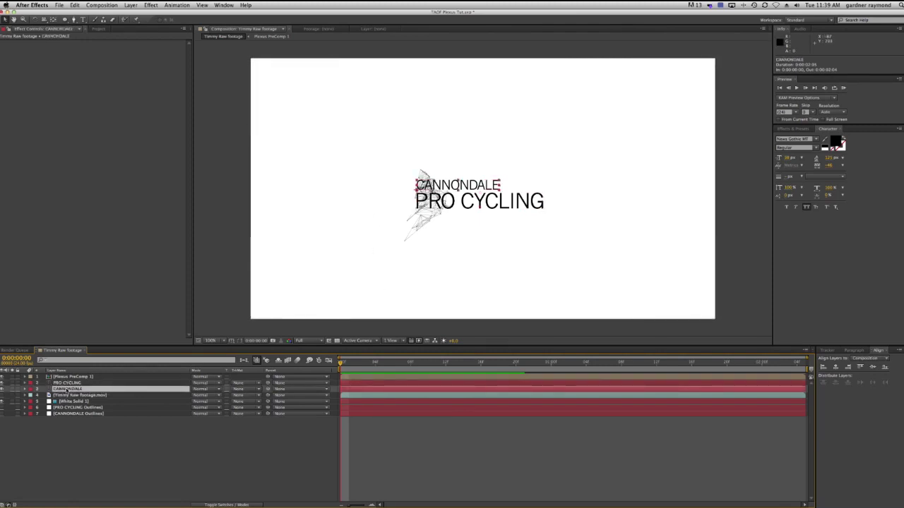
left_click(67, 383)
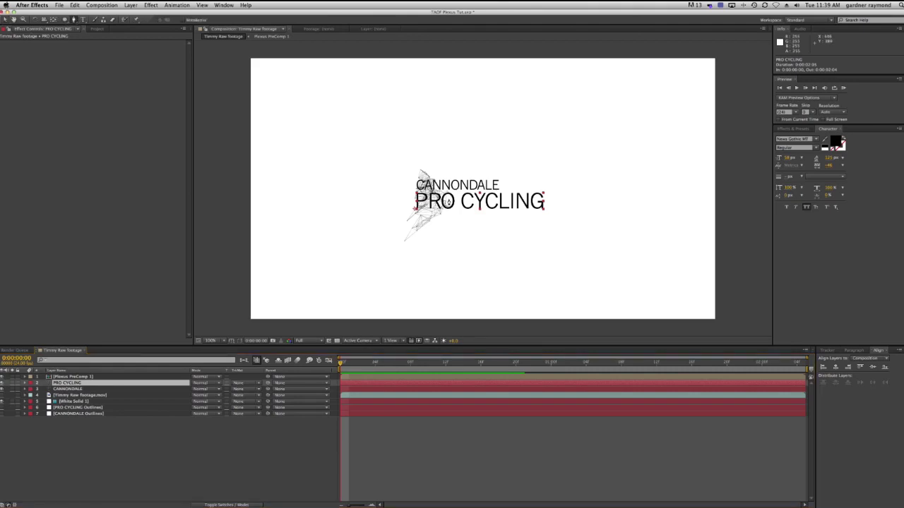
Draw a three-point Pen mask over PRO CYCLING and give it a 5-pixel feather.
left_click_drag(447, 200, 447, 240)
left_click(375, 309)
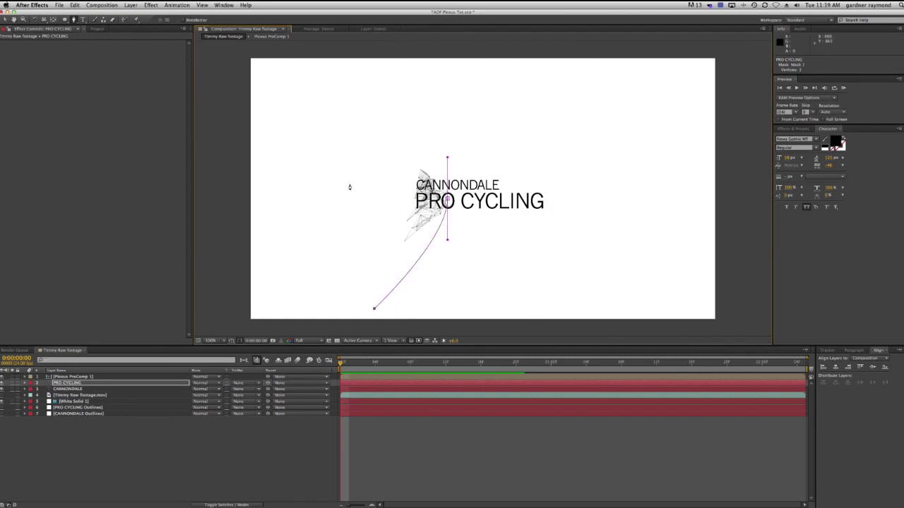
left_click(339, 101)
left_click(447, 198)
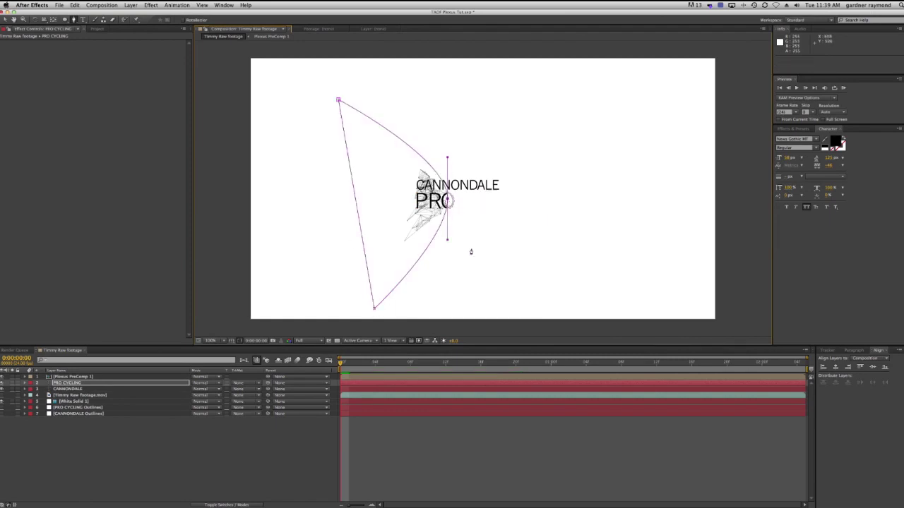
left_click(68, 383)
key("m")
left_click(210, 395)
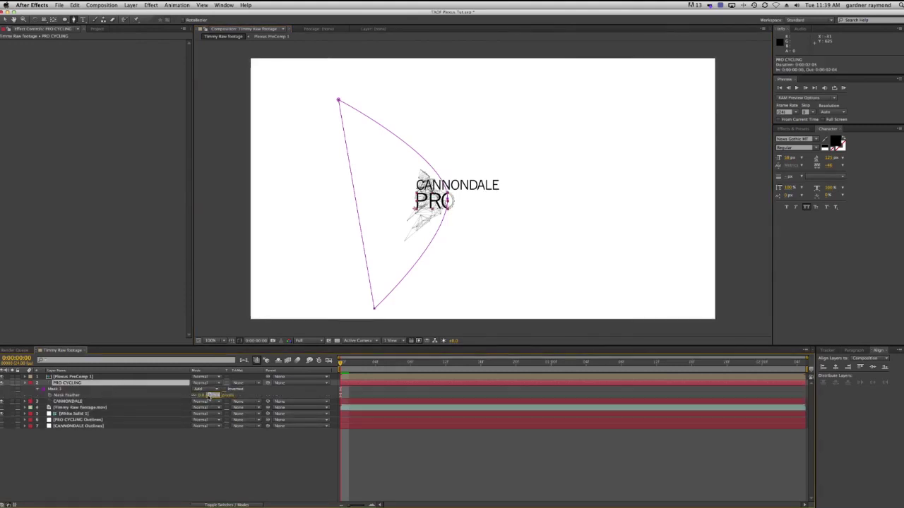
type("5")
key("Return")
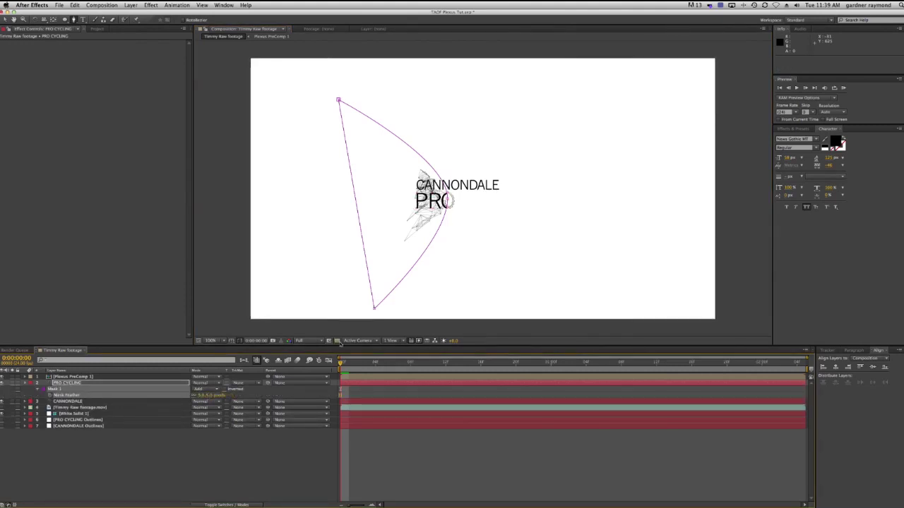
Keyframe the PRO CYCLING Mask Path, then slide the mask left at frame 13.
double_click(376, 309)
left_click_drag(389, 273, 395, 275)
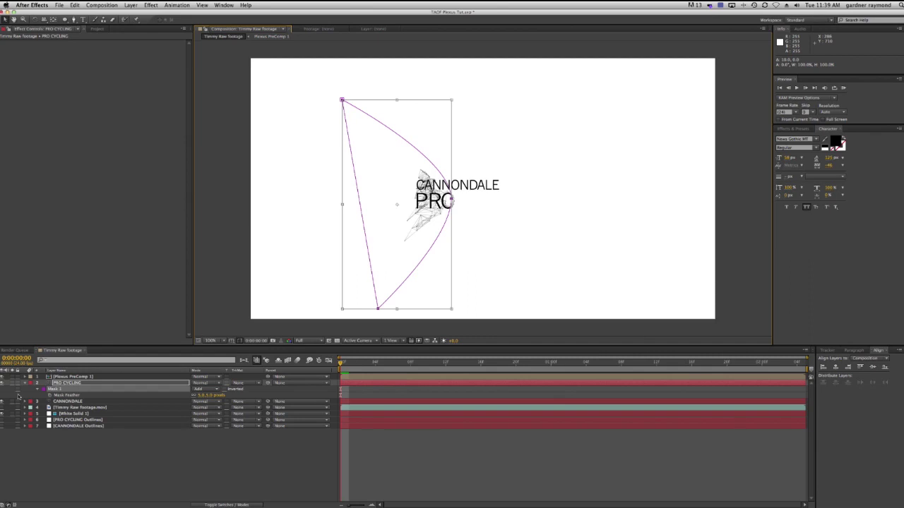
left_click(63, 382)
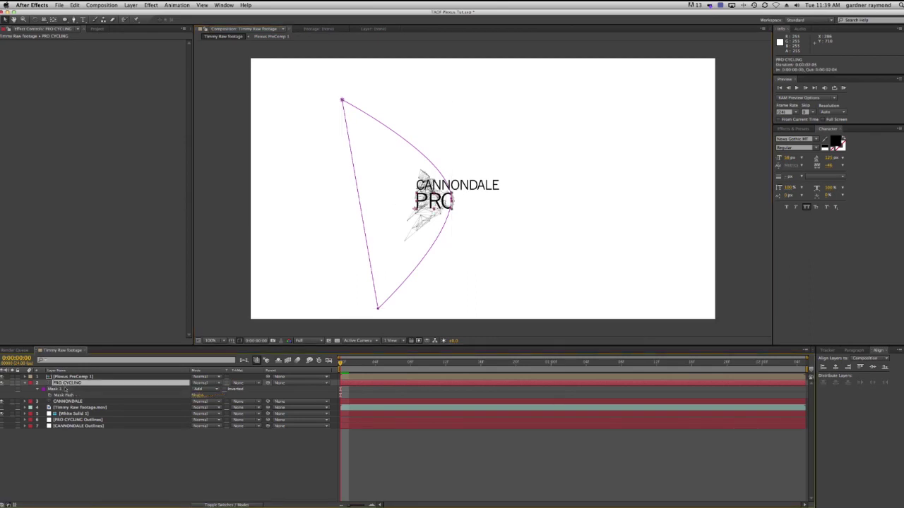
left_click(49, 396)
left_click_drag(341, 364, 452, 368)
double_click(428, 202)
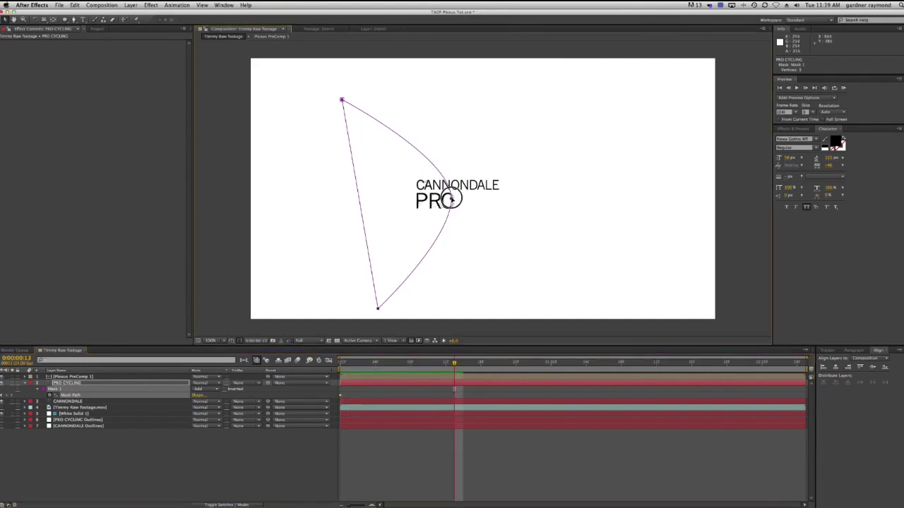
left_click_drag(423, 222, 388, 225)
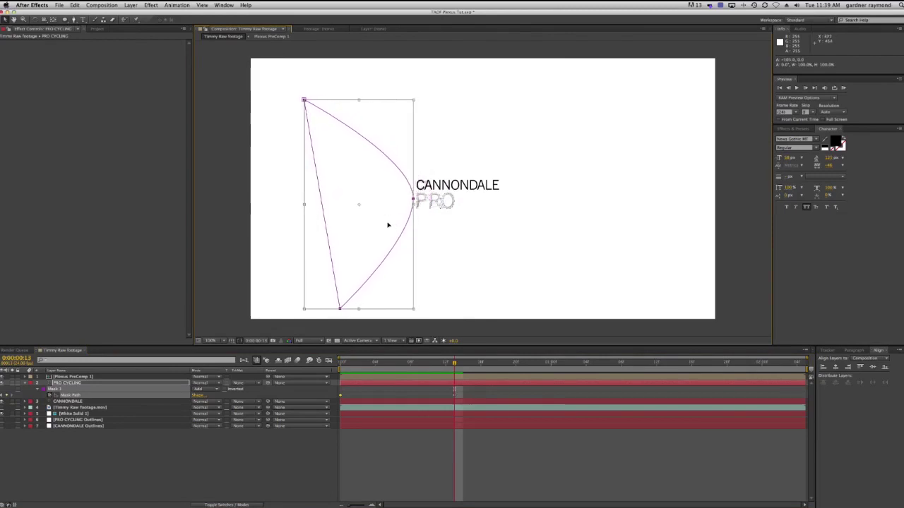
key("Return")
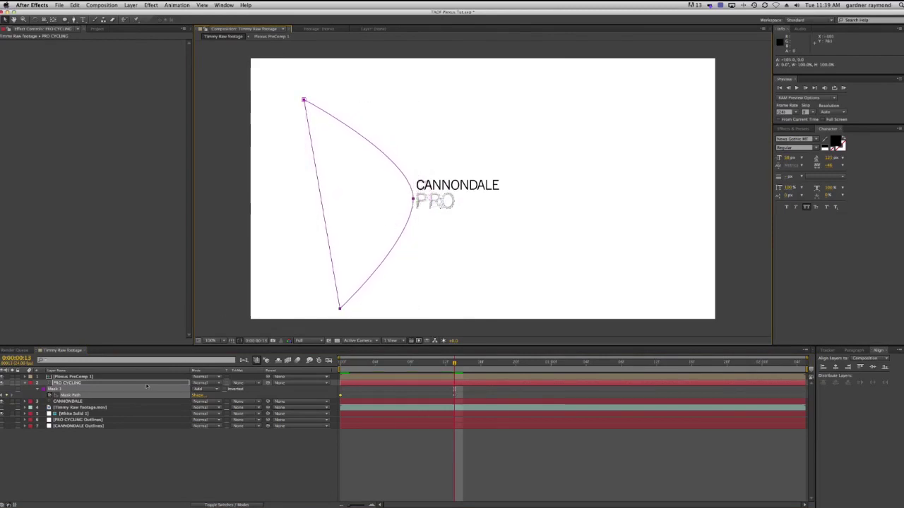
Set the PRO CYCLING mask mode to Subtract and preview the reveal from the start.
left_click(201, 389)
left_click(208, 410)
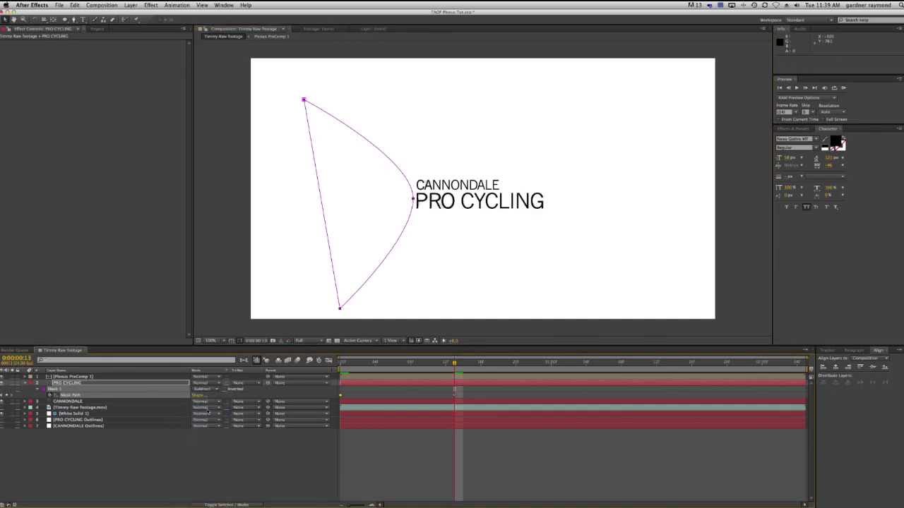
mouse_move(452, 363)
left_mouse_down()
mouse_move(339, 365)
mouse_move(456, 370)
mouse_move(332, 370)
mouse_move(454, 370)
left_mouse_up()
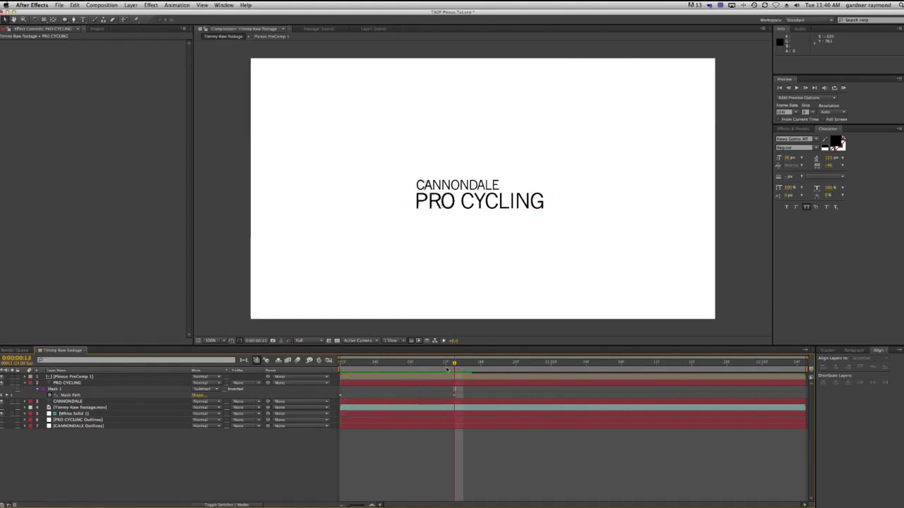
left_click(340, 369)
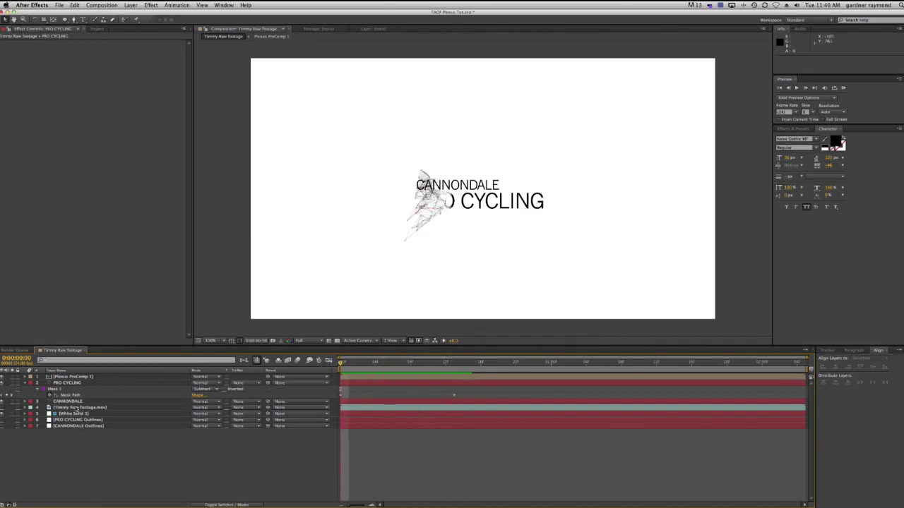
Draw a three-point Pen mask over CANNONDALE and shift it slightly left.
left_click(99, 400)
left_click(93, 20)
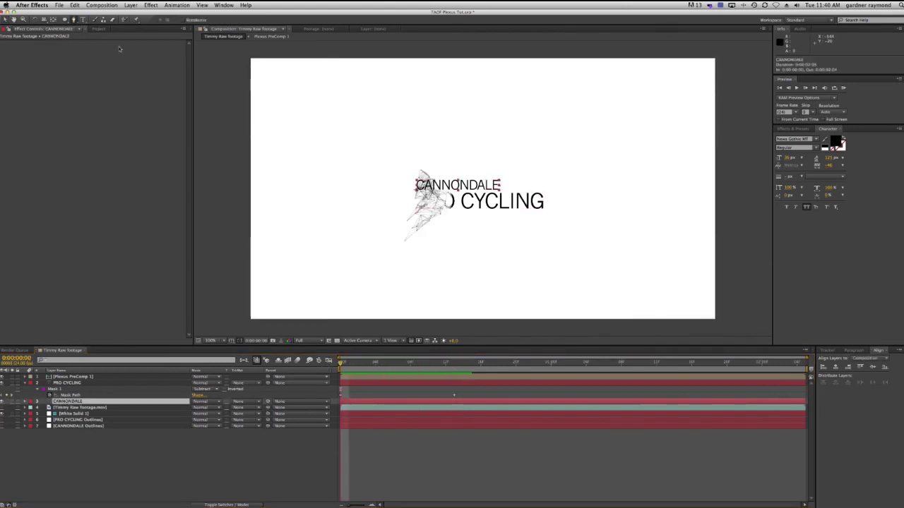
left_click_drag(434, 186, 436, 209)
left_click(389, 259)
left_click(385, 134)
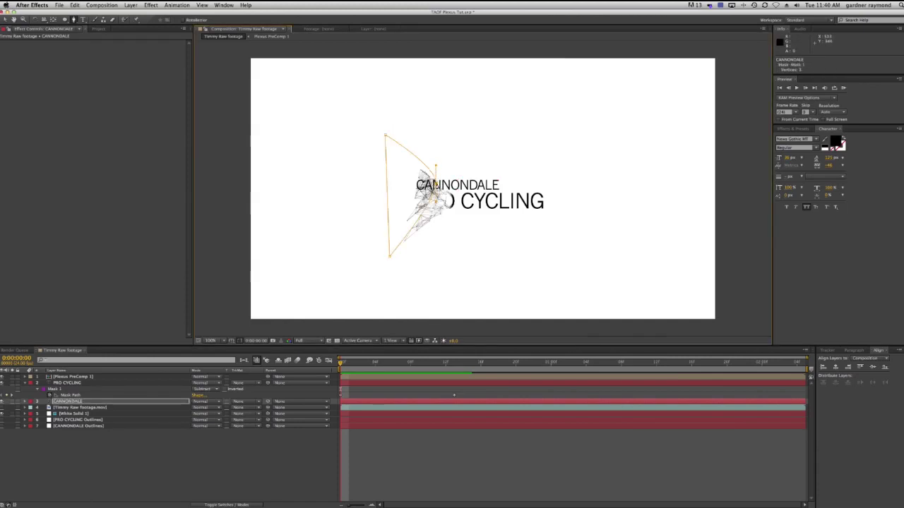
left_click(436, 166)
key("v")
double_click(436, 183)
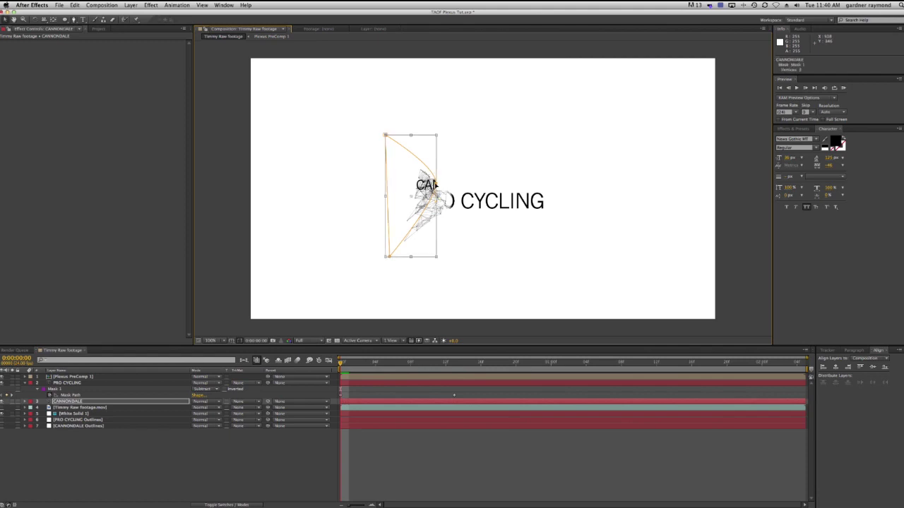
left_click_drag(431, 194, 424, 193)
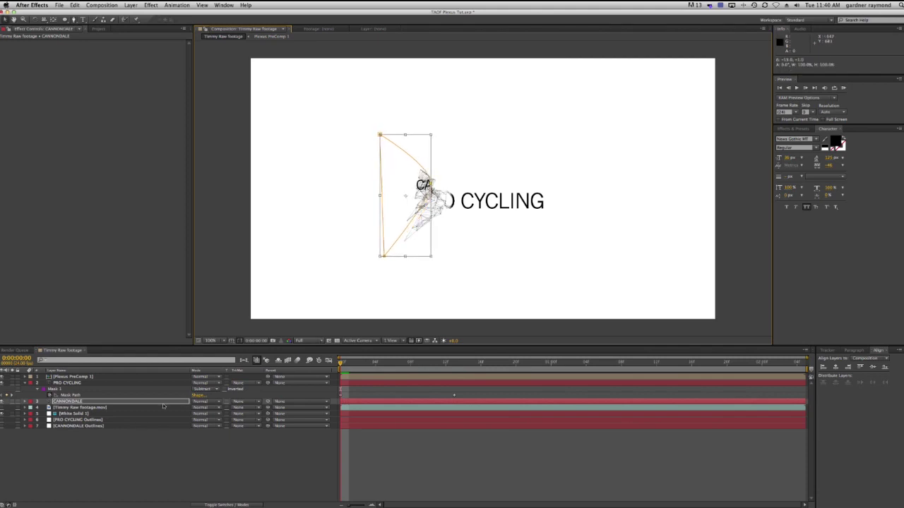
Set the CANNONDALE mask to Subtract with a 5-pixel feather.
key("m")
left_click(202, 408)
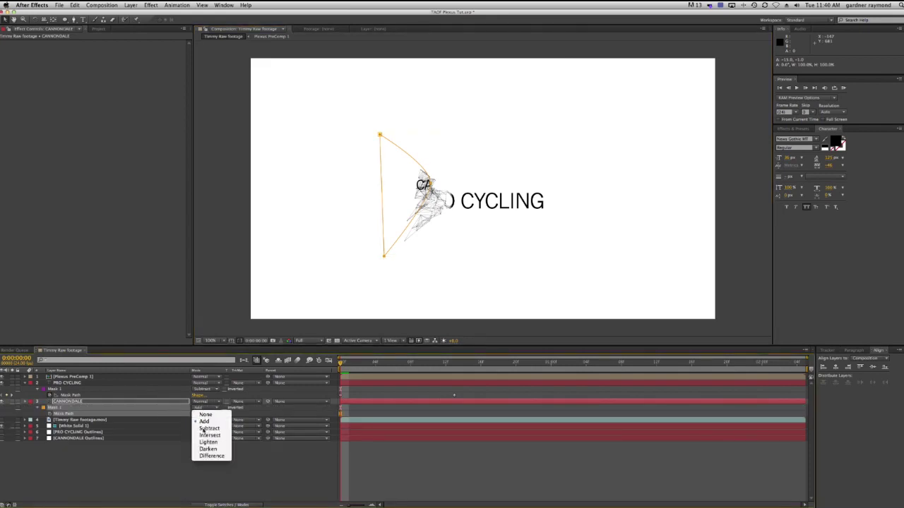
left_click(207, 416)
key("shift+f")
left_click(209, 422)
key("Return")
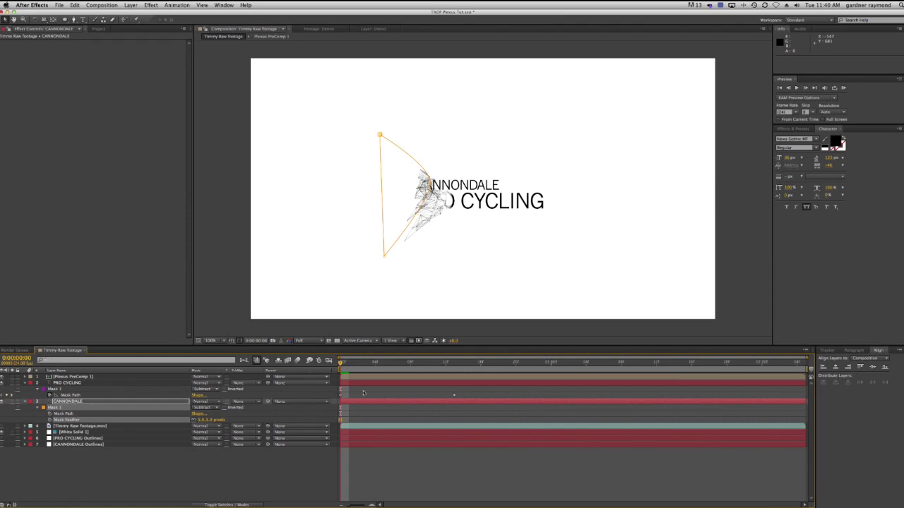
Keyframe the CANNONDALE Mask Path and slide the mask left at a later frame to reveal the word.
left_click(67, 414)
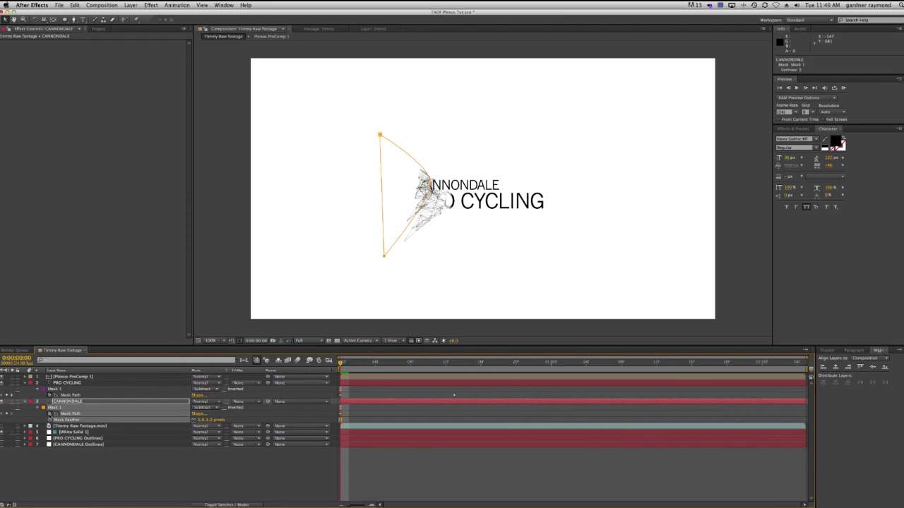
left_click_drag(340, 365, 436, 371)
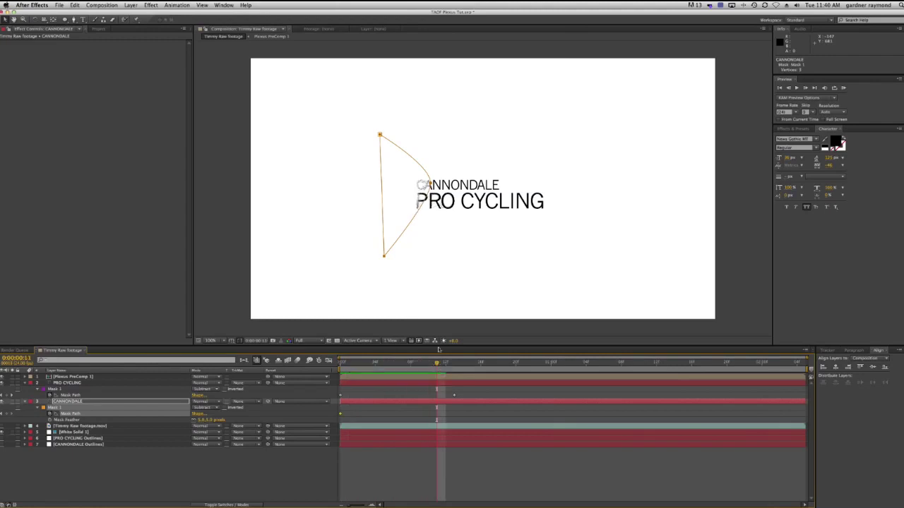
double_click(428, 185)
left_click_drag(410, 203, 383, 202)
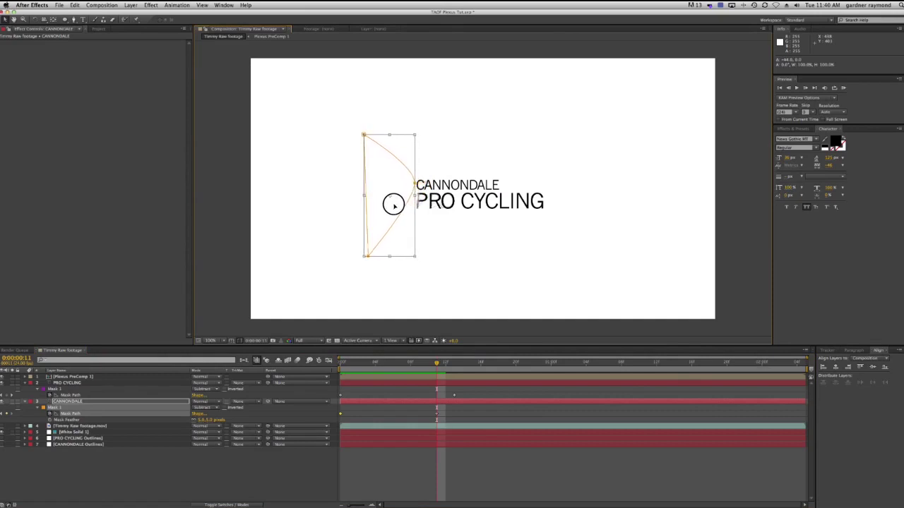
left_click(462, 303)
mouse_move(437, 363)
left_mouse_down()
mouse_move(378, 364)
mouse_move(424, 365)
left_mouse_up()
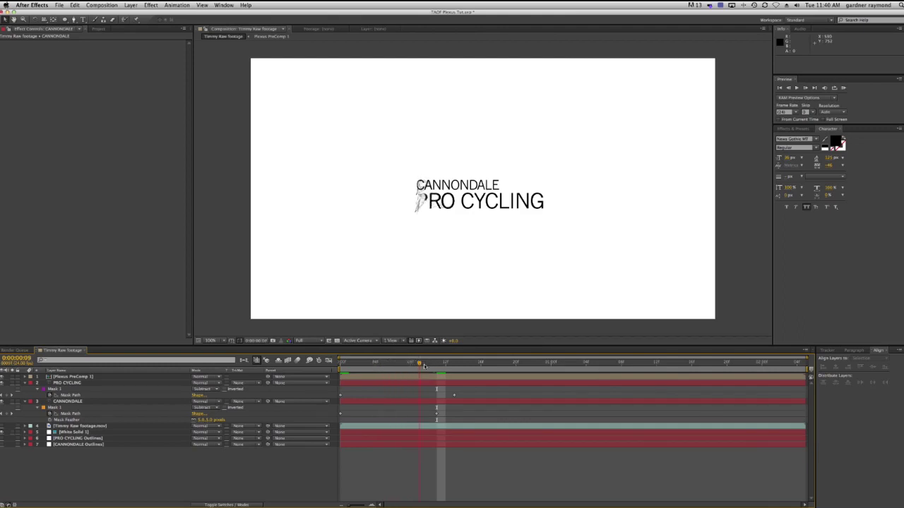
Scrub to about frame 13 where PRO CYCLING is fully shown, then list only Anchor Point for all layers.
scroll(432, 230, "up", 1)
scroll(452, 234, "right", 3)
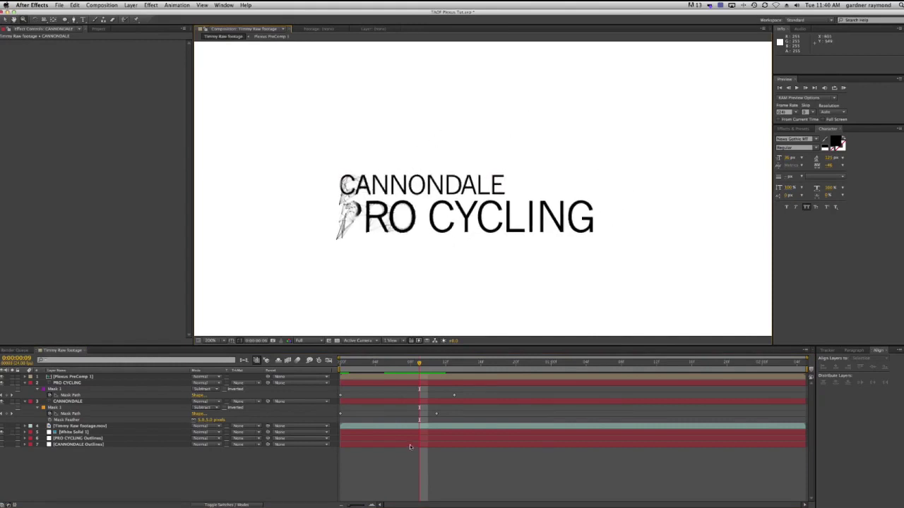
mouse_move(420, 365)
left_mouse_down()
mouse_move(402, 365)
mouse_move(441, 366)
mouse_move(381, 367)
mouse_move(437, 365)
left_mouse_up()
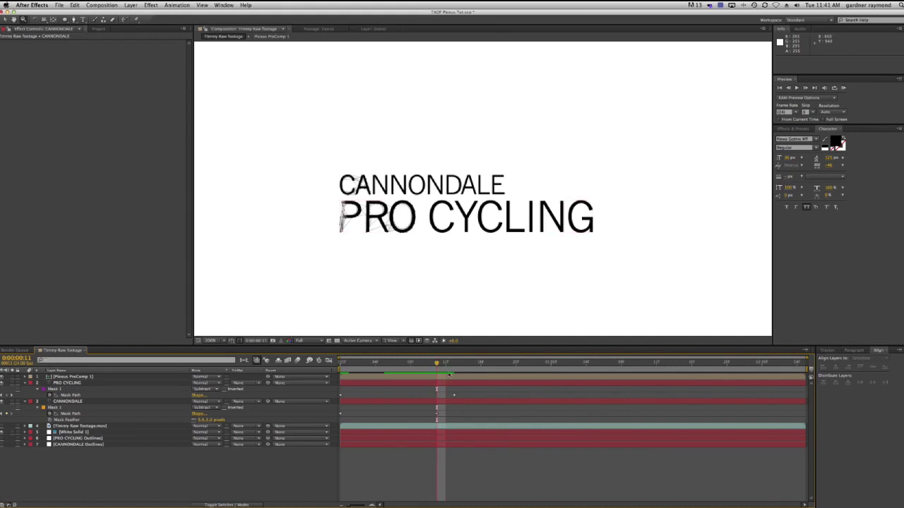
mouse_move(438, 364)
left_mouse_down()
mouse_move(358, 363)
mouse_move(437, 364)
mouse_move(401, 363)
mouse_move(410, 364)
left_mouse_up()
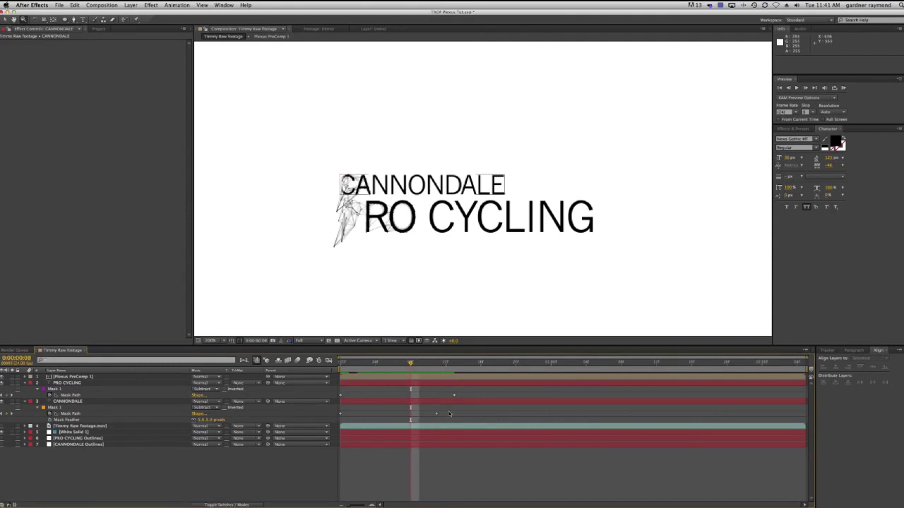
left_click_drag(410, 363, 437, 363)
key("a")
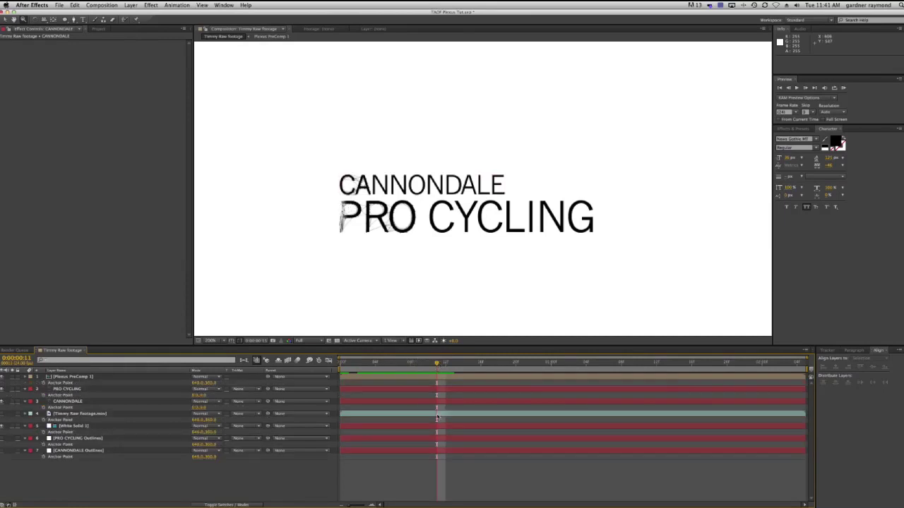
Move the CANNONDALE Mask Path keyframe later in time and check frames 11–12.
left_click(305, 402)
key("a")
left_click(65, 382)
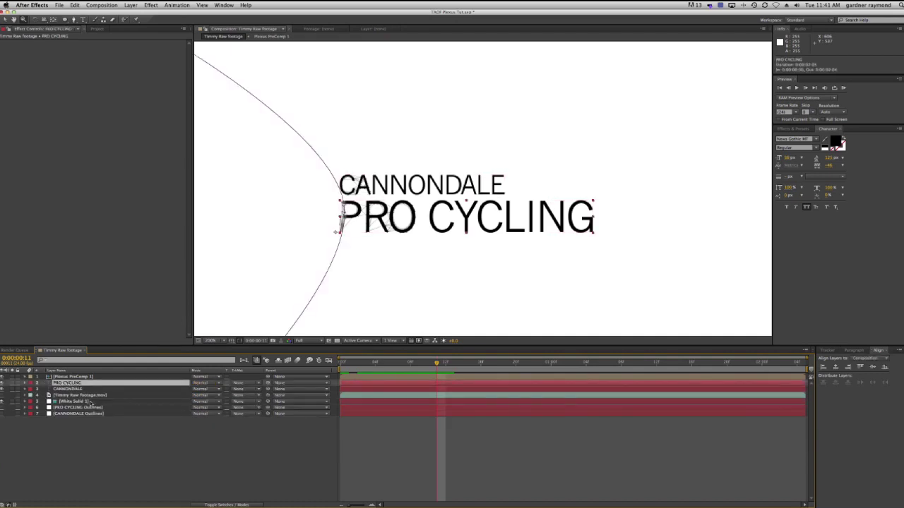
left_click(65, 384)
left_click(62, 389)
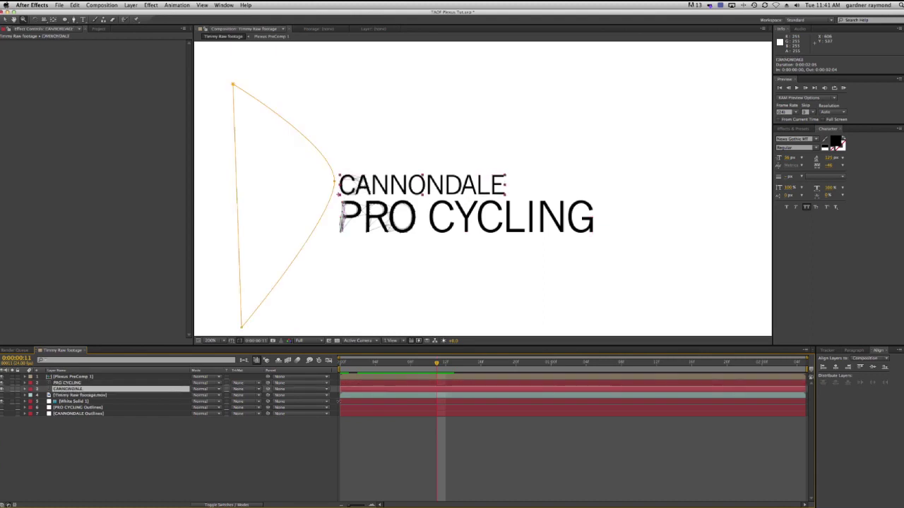
key("m")
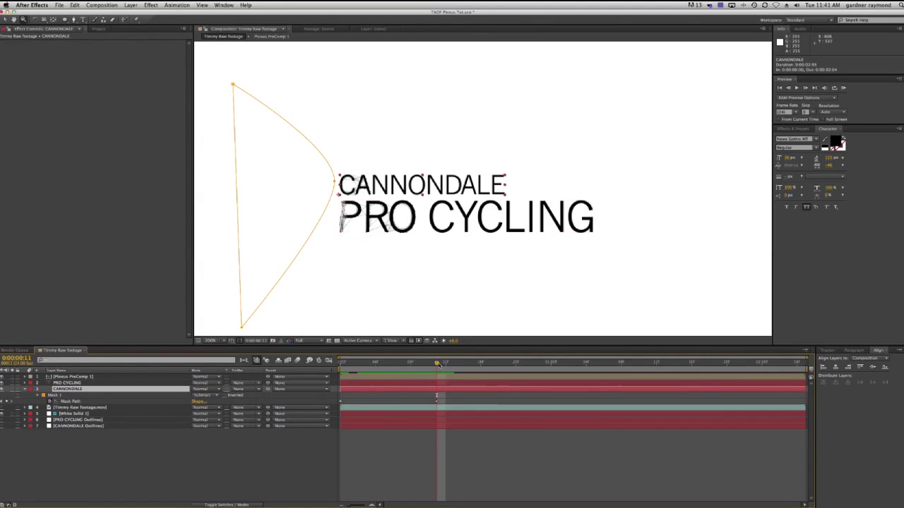
left_click_drag(436, 402, 471, 404)
left_click_drag(438, 363, 471, 381)
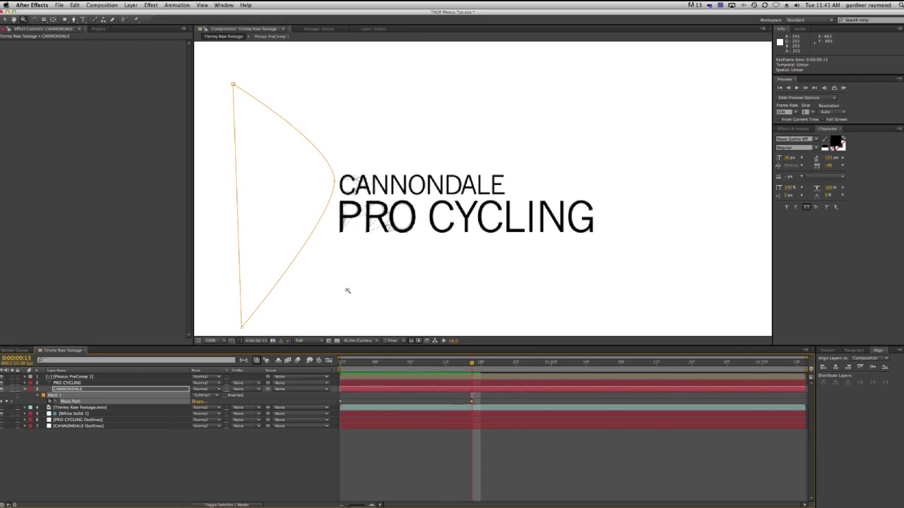
Start a Pen mask on Plexus PreComp 1 with a curved first point beside the text.
left_click(71, 378)
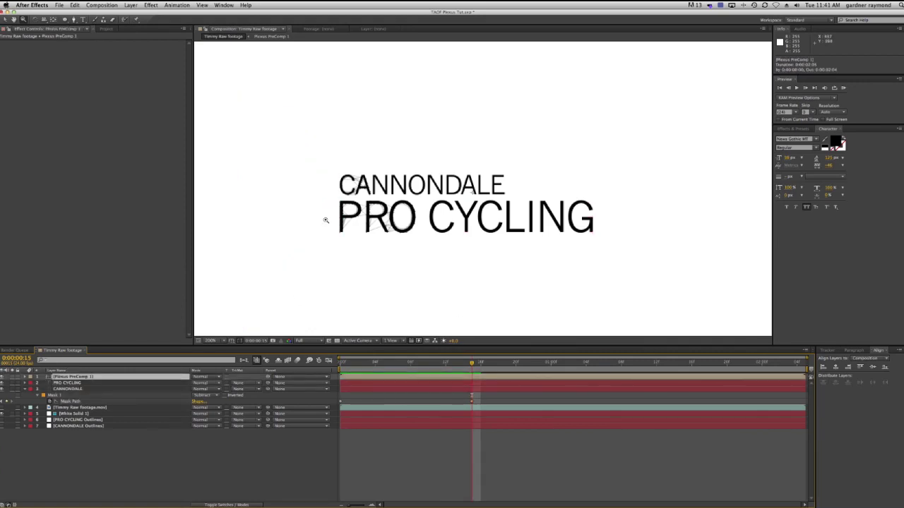
left_click(75, 19)
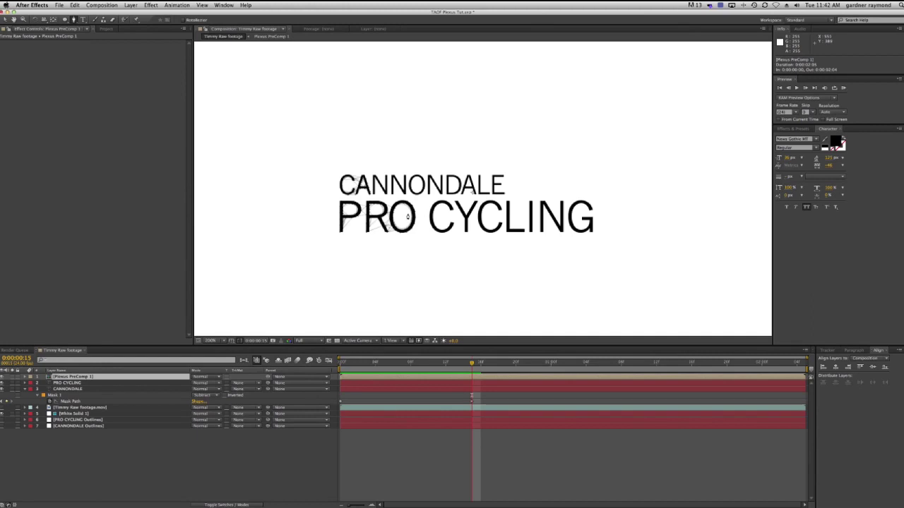
left_click_drag(409, 214, 410, 264)
Add more curved points to the Plexus PreComp 1 mask and bend its upper curve near the letters.
left_click(282, 328)
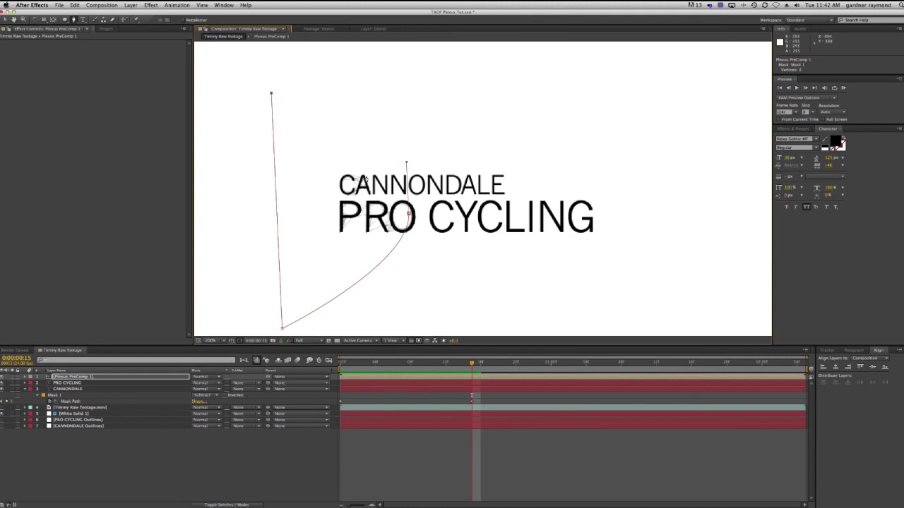
left_click_drag(364, 185, 366, 194)
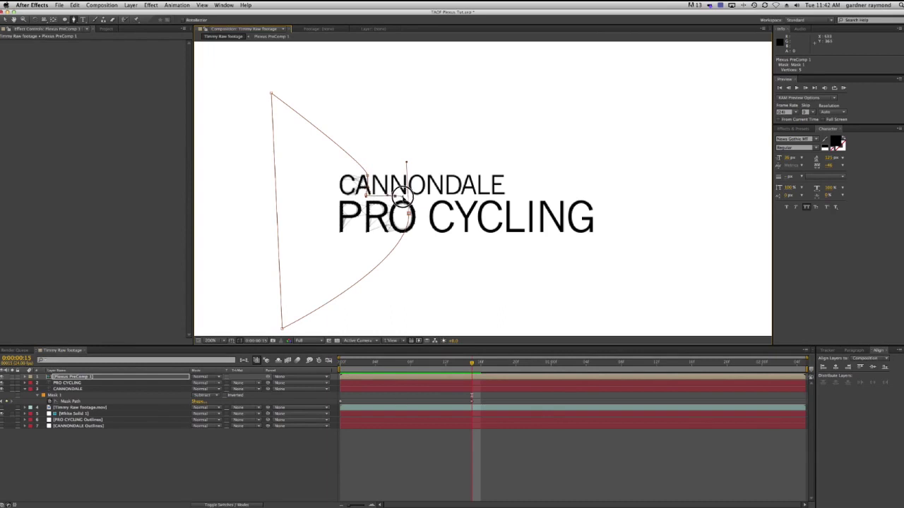
left_click(409, 213)
left_click_drag(407, 166, 367, 195)
left_click(367, 195)
left_click_drag(368, 195, 390, 162)
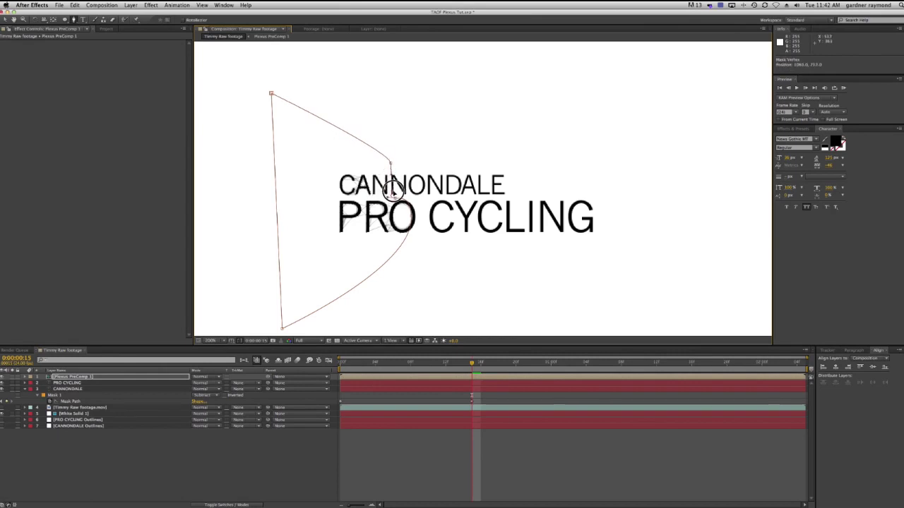
left_click_drag(382, 195, 408, 197)
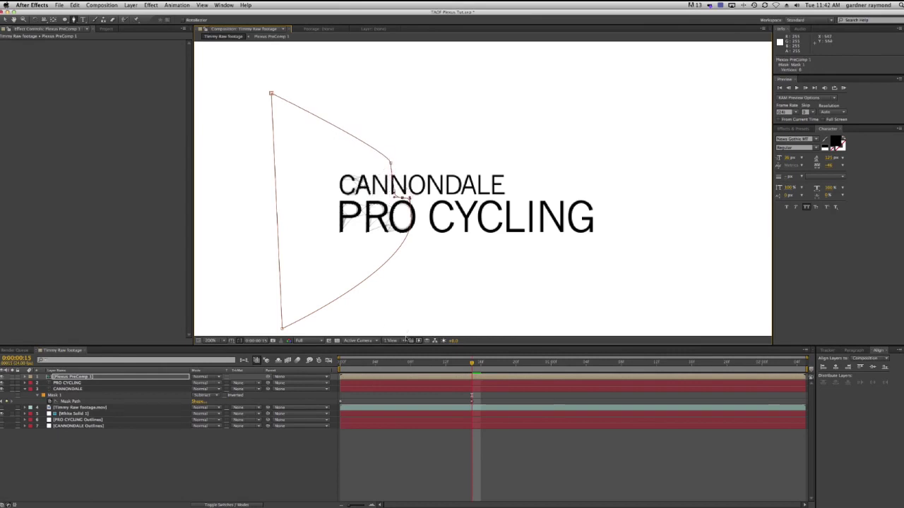
left_click_drag(471, 363, 322, 361)
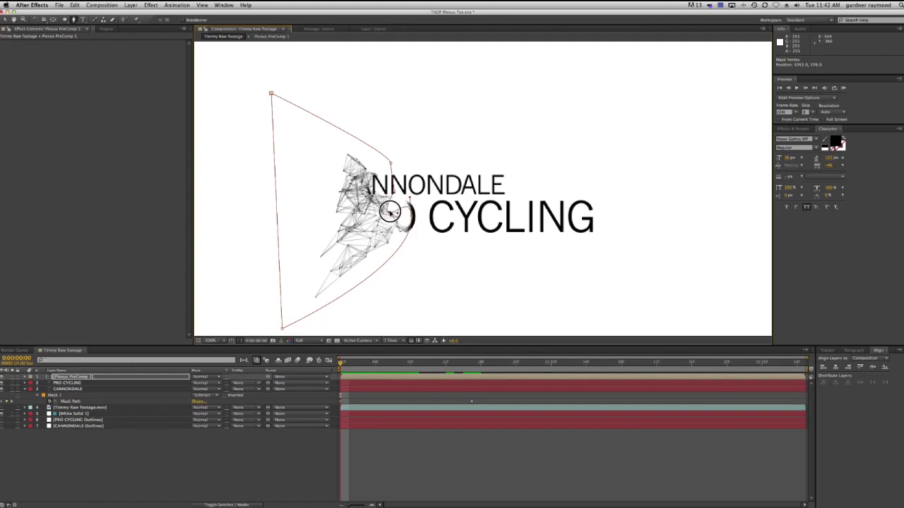
Add the sixth point and refine the top-left corner and curves around the plexus web.
left_click(409, 192)
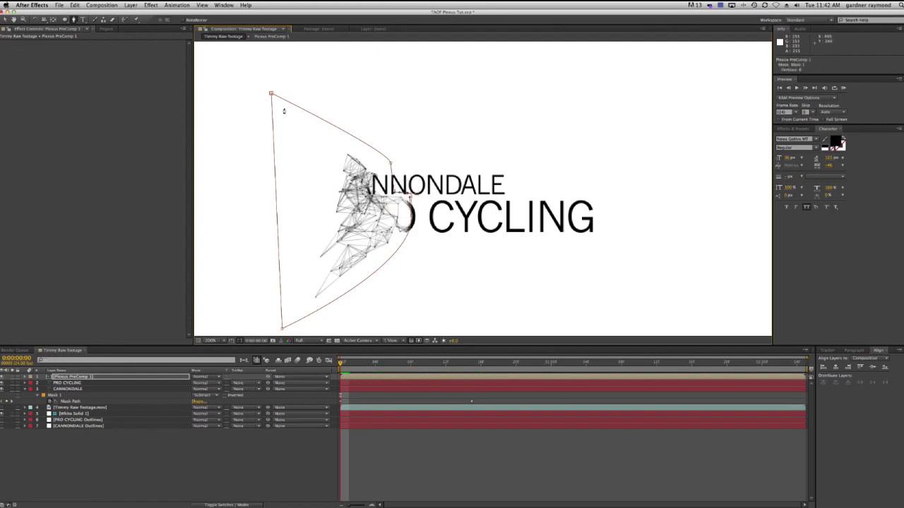
left_click_drag(272, 94, 283, 178)
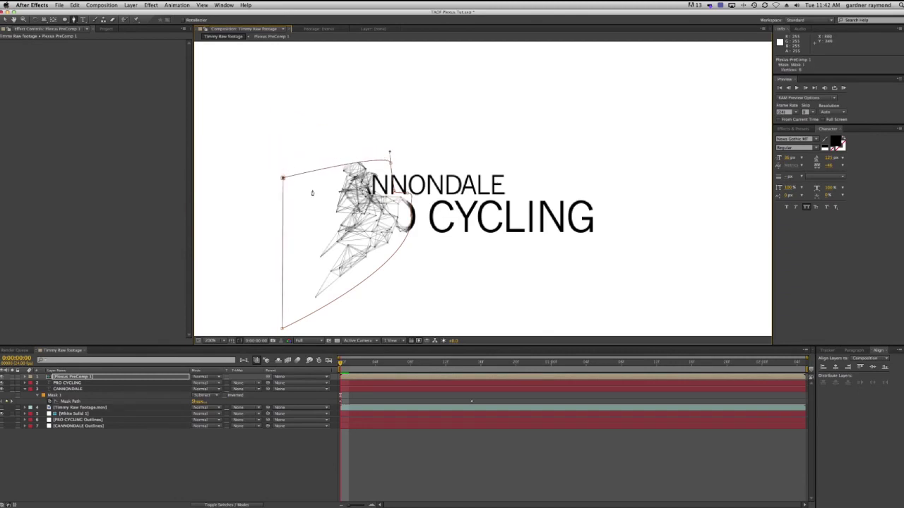
left_click_drag(413, 364, 318, 361)
left_click_drag(285, 179, 282, 105)
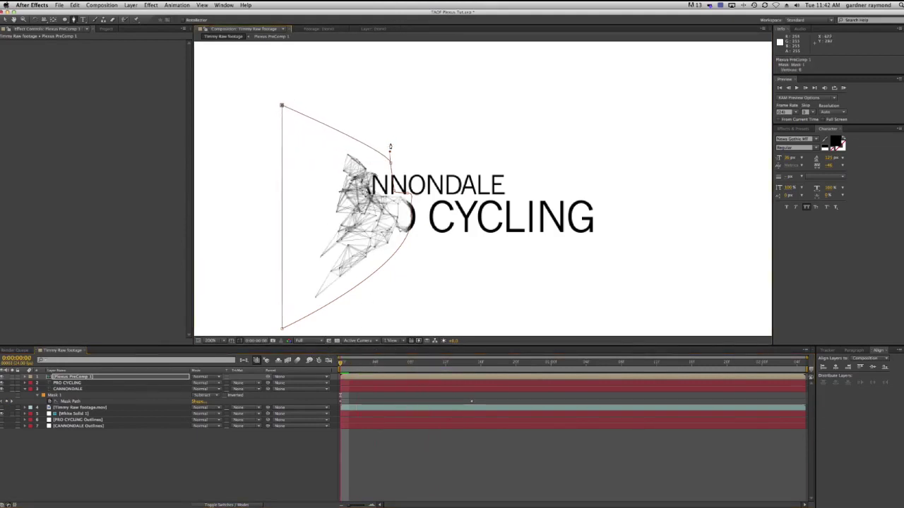
left_click_drag(391, 164, 375, 158)
left_click_drag(398, 199, 397, 187)
left_click(399, 195)
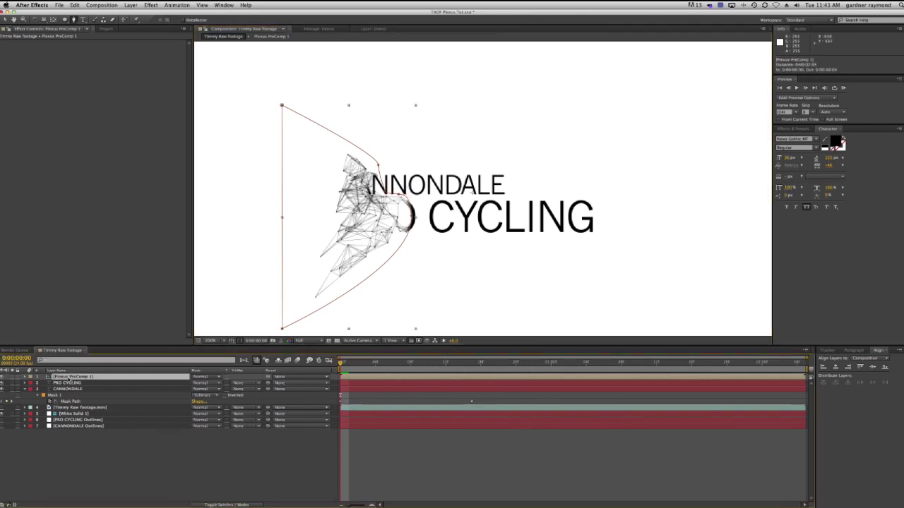
Keyframe the Plexus PreComp 1 Mask Path and shift the whole mask about 30 px left at the revealed frame.
key("m")
key("shift+f")
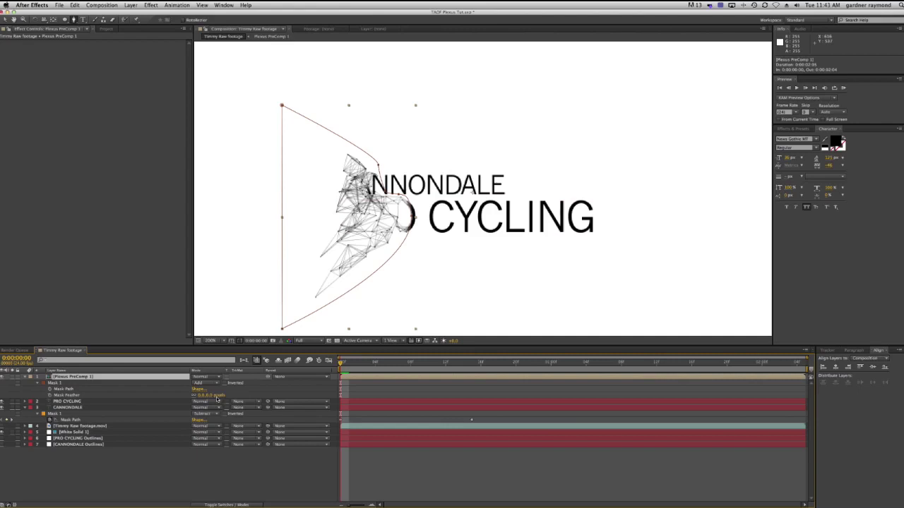
left_click(209, 395)
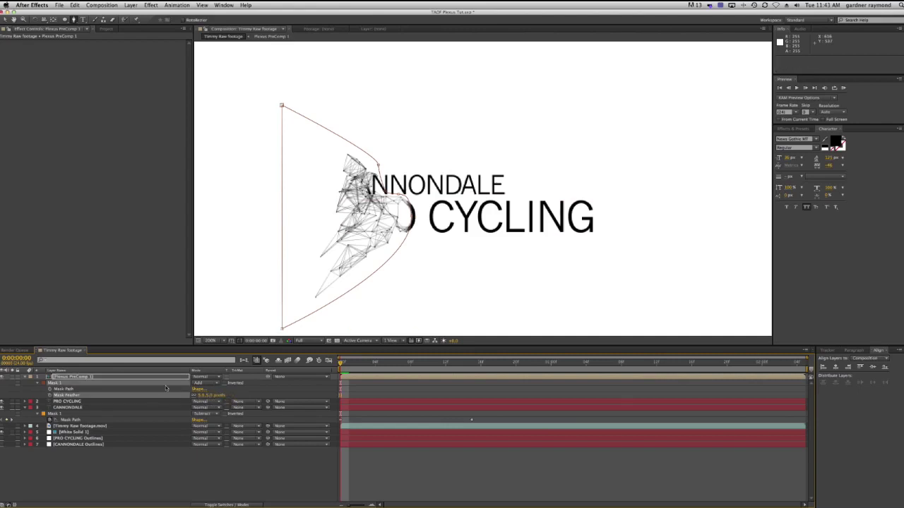
left_click(55, 389)
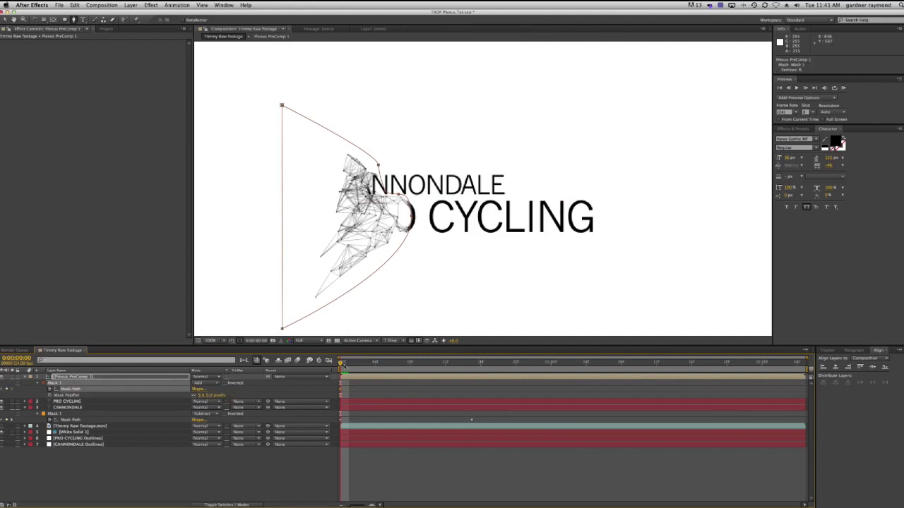
left_click_drag(341, 362, 459, 370)
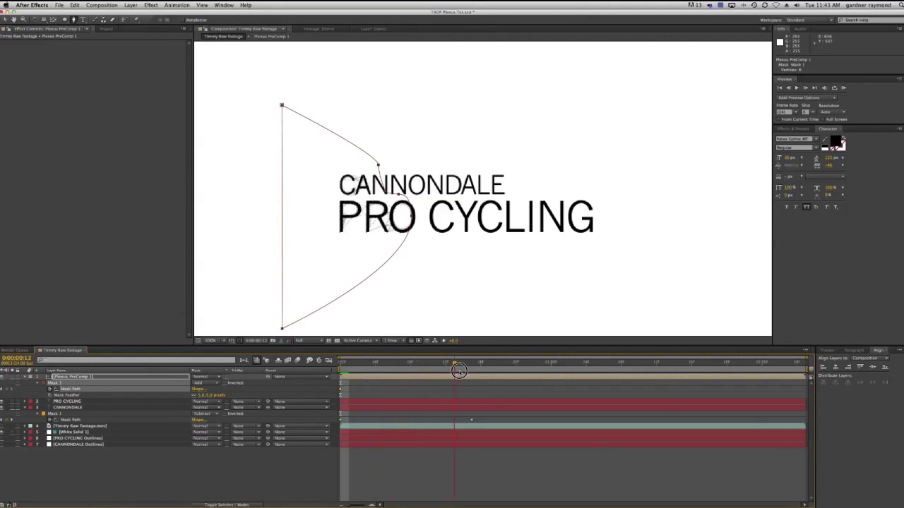
double_click(283, 326)
left_click_drag(351, 284, 273, 288)
left_click(441, 329)
At early frames, move a mask point right toward the C of CANNONDALE.
left_click_drag(454, 363, 402, 363)
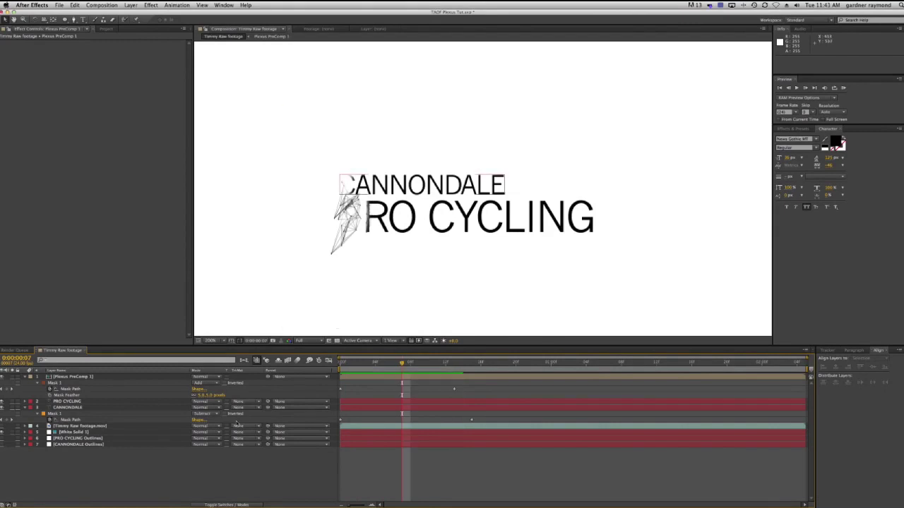
left_click(68, 390)
left_click(55, 384)
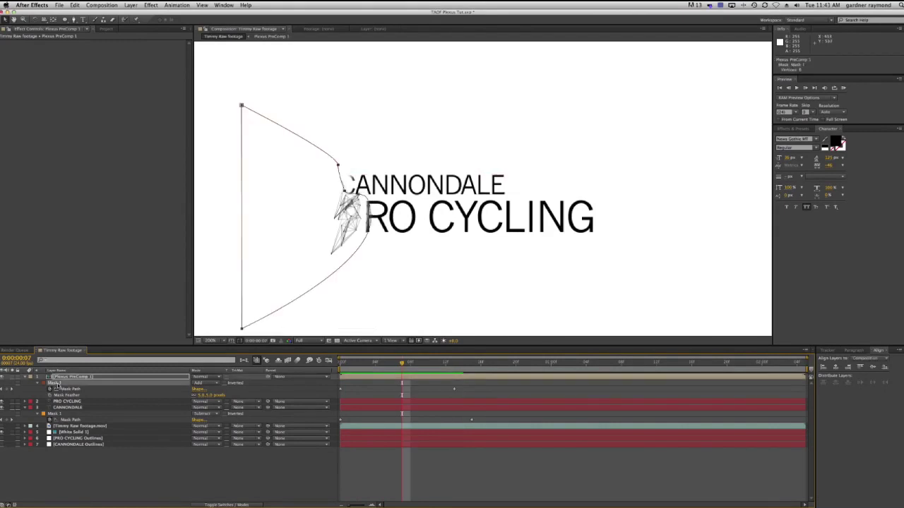
double_click(331, 187)
left_click(348, 188)
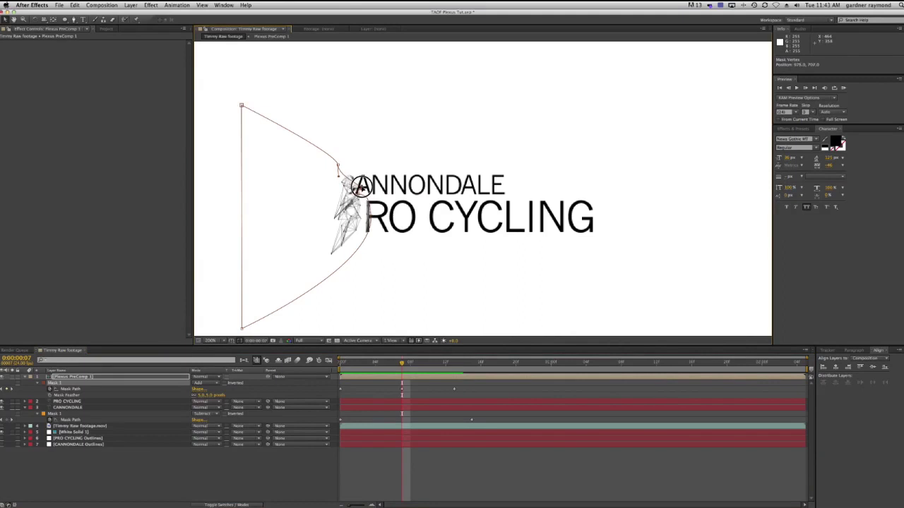
left_click_drag(337, 166, 362, 164)
left_click(365, 195)
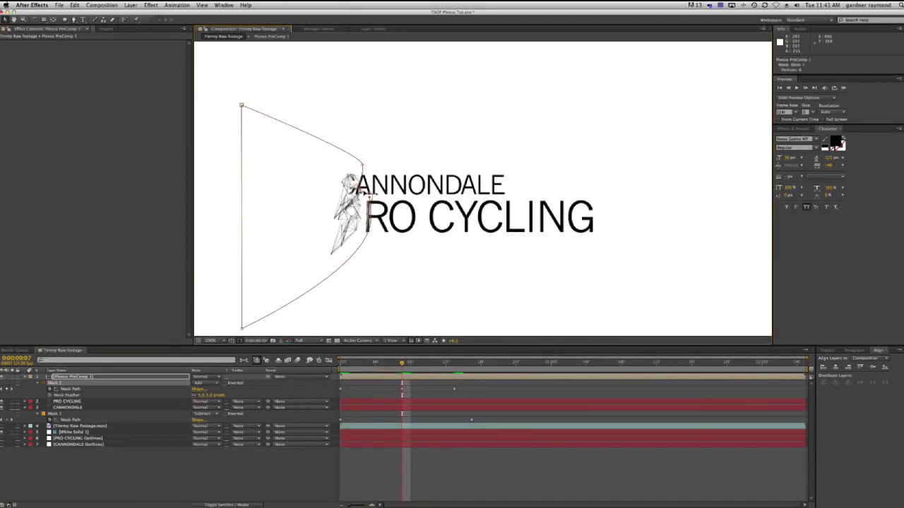
left_click(363, 188)
left_click(360, 166)
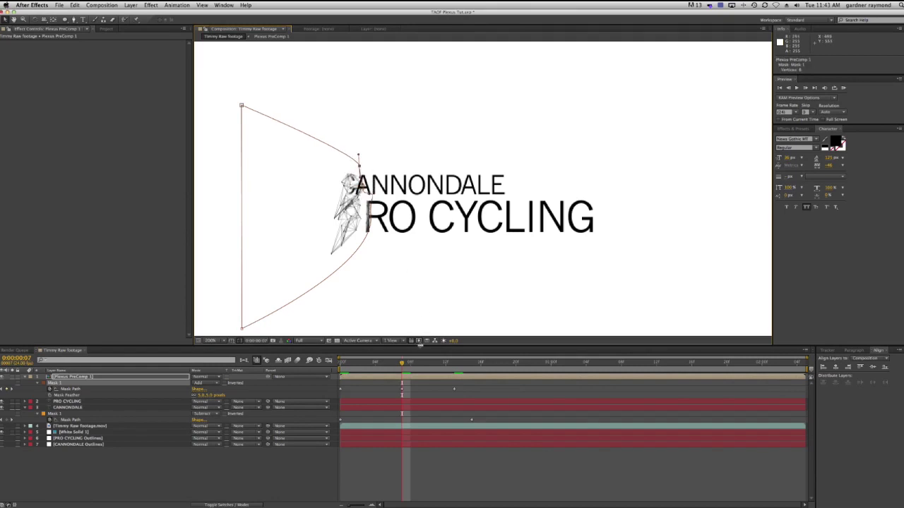
Refine the mask points near CANNONDALE around frame 8 and review the animated sweep.
left_click_drag(403, 362, 427, 365)
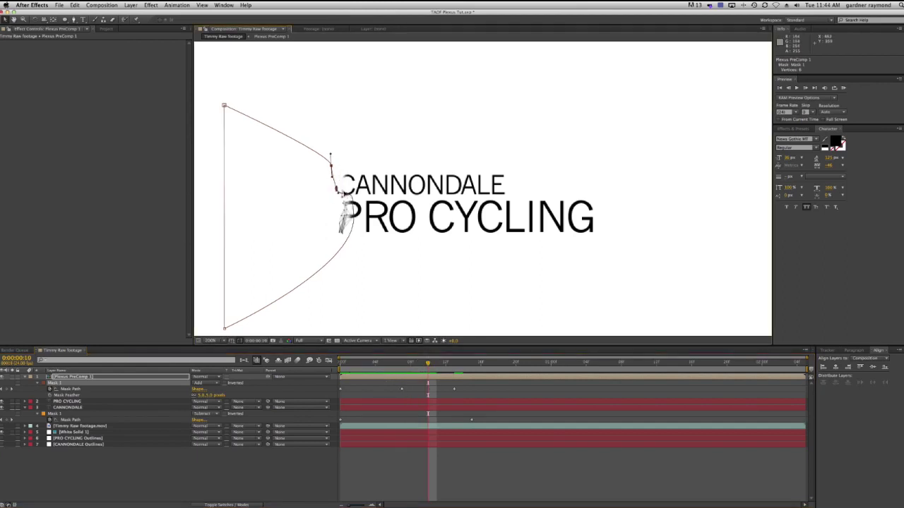
left_click_drag(337, 188, 350, 195)
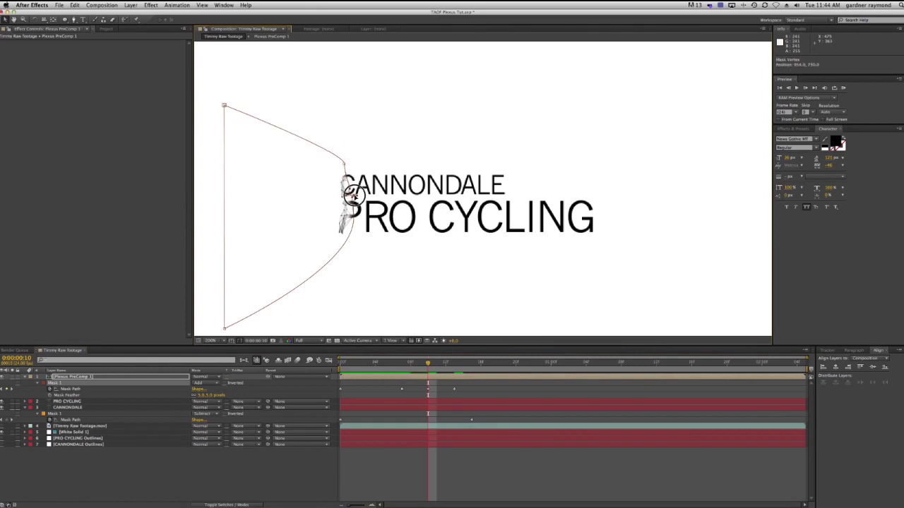
left_click(350, 186)
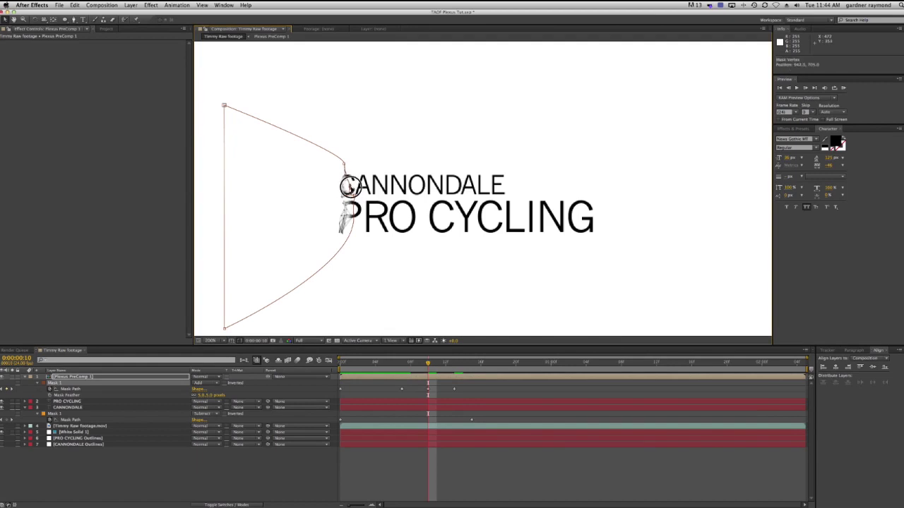
mouse_move(428, 363)
left_mouse_down()
mouse_move(377, 361)
mouse_move(446, 363)
left_mouse_up()
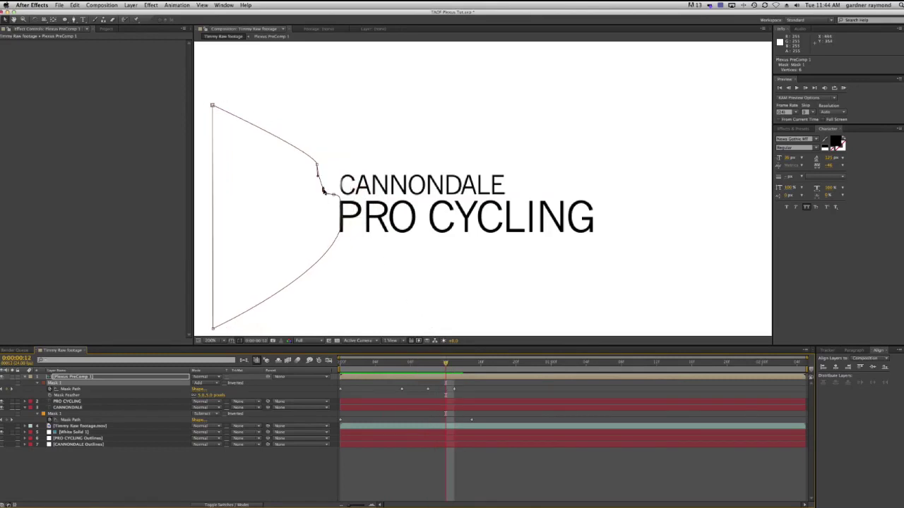
left_click_drag(317, 165, 337, 170)
left_click(340, 193)
left_click(337, 197)
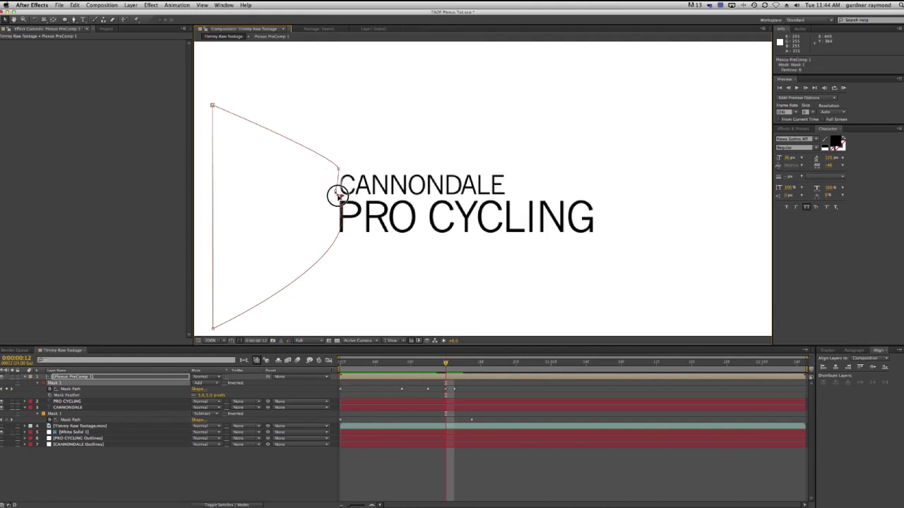
mouse_move(446, 362)
left_mouse_down()
mouse_move(425, 363)
mouse_move(454, 364)
left_mouse_up()
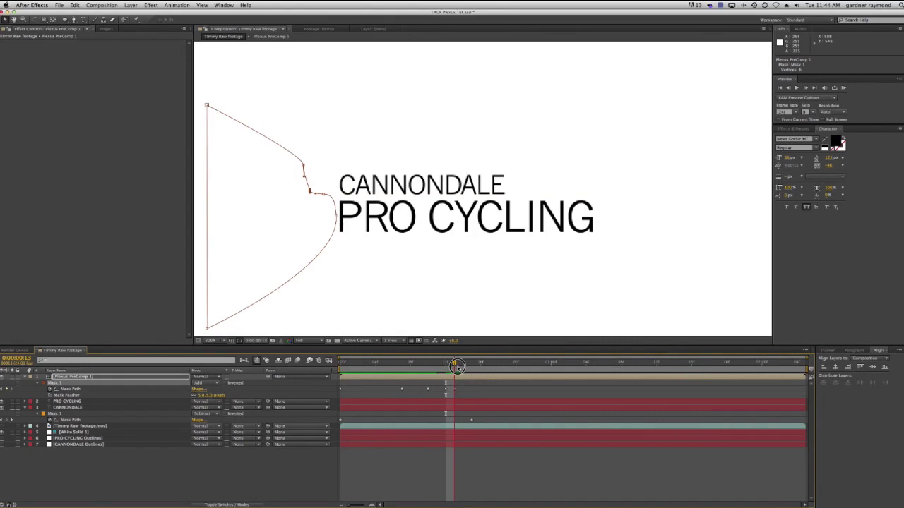
Deselect all, view an early plexus frame at 100% zoom, and switch to QuickTime Player.
key("F2")
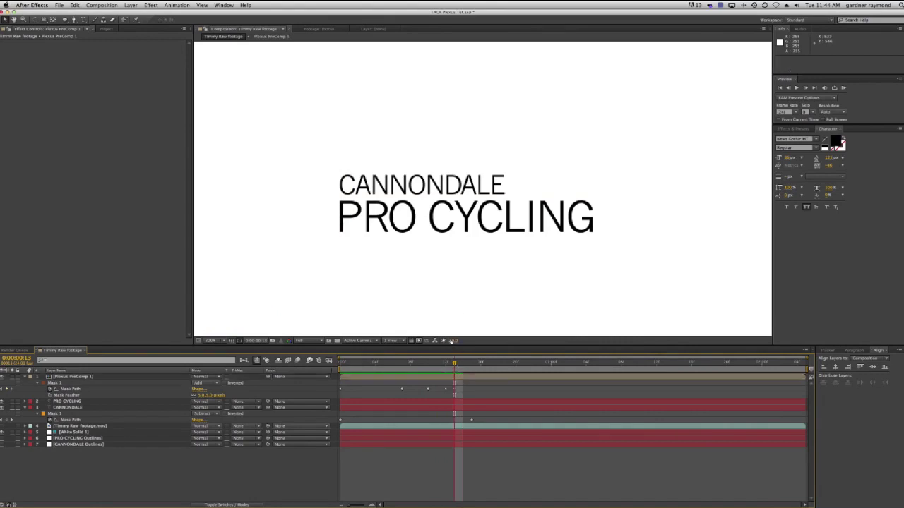
left_click_drag(454, 363, 357, 366)
key("comma")
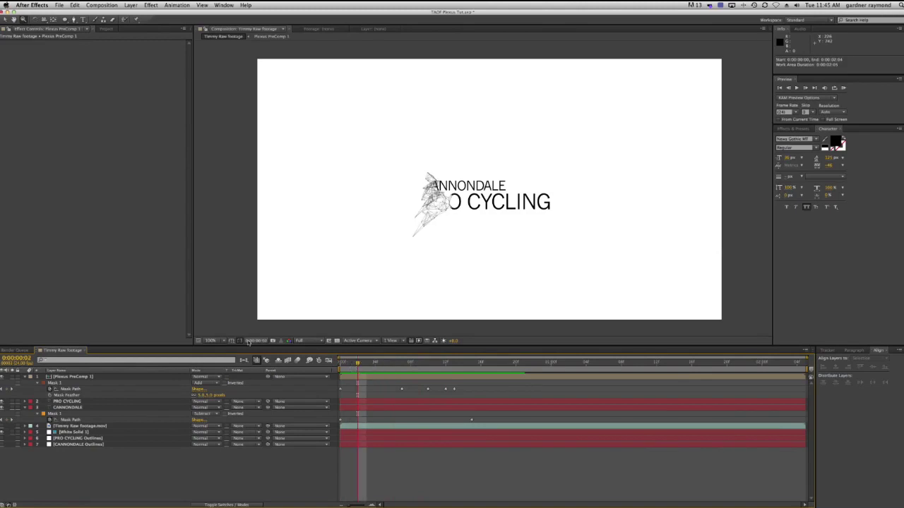
key("super+Tab")
key("super+Tab")
key("super+Tab")
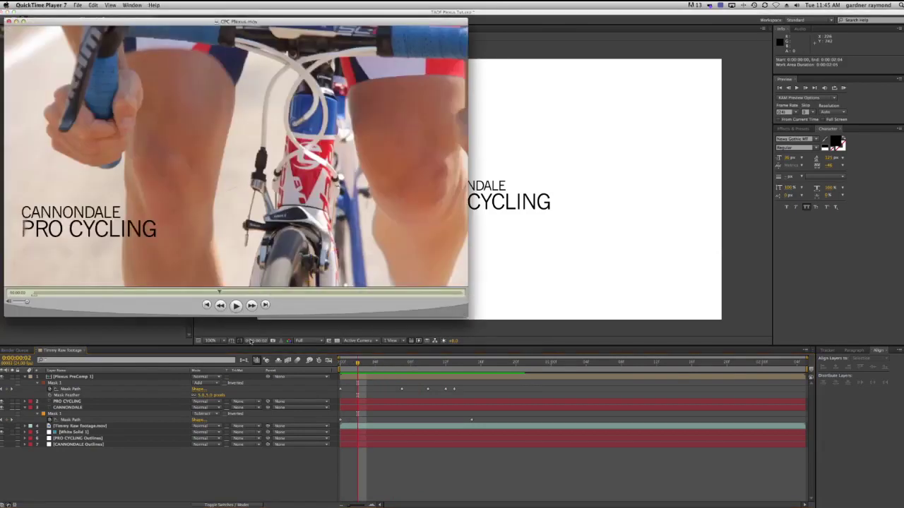
Scrub the CPC Plexus.mov reference back and forth over where lines cover the title.
left_click_drag(220, 291, 321, 295)
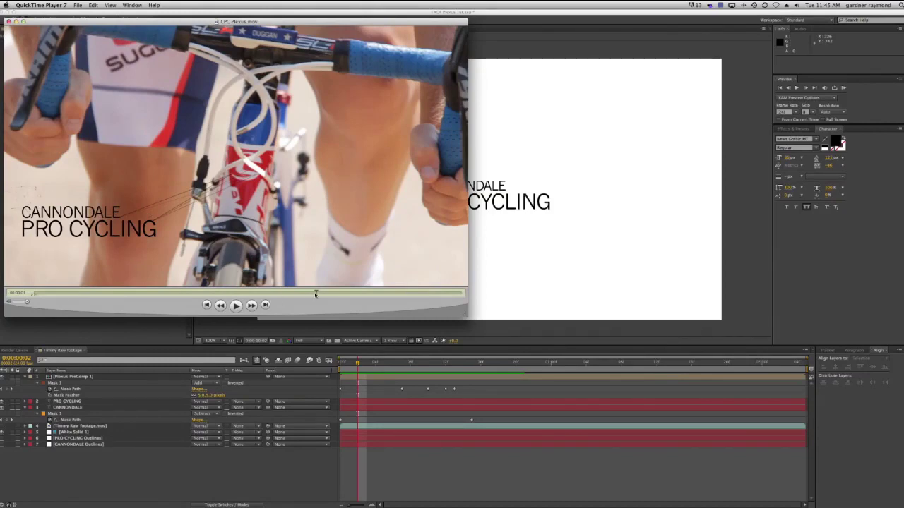
left_click_drag(321, 291, 269, 294)
left_click_drag(343, 294, 276, 294)
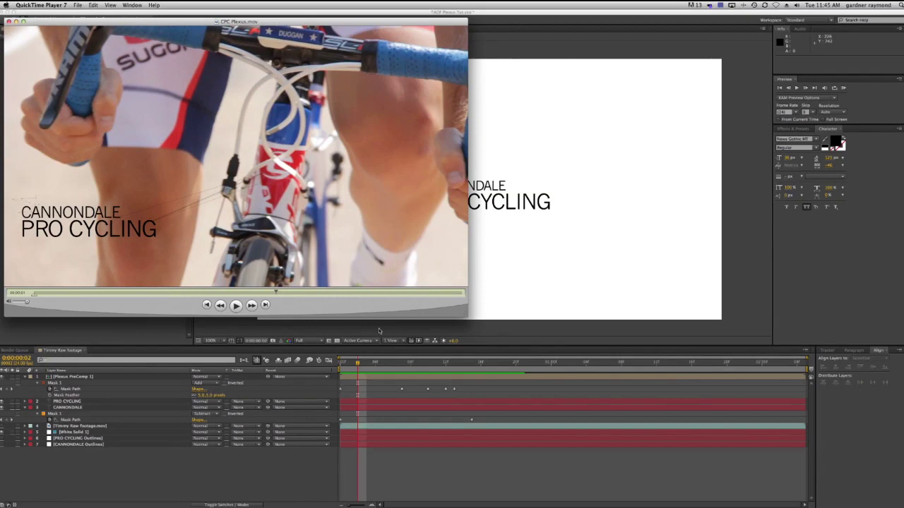
Back in After Effects, return to the first frame and select Plexus PreComp 1.
left_click(318, 475)
left_click(340, 363)
left_click(79, 377)
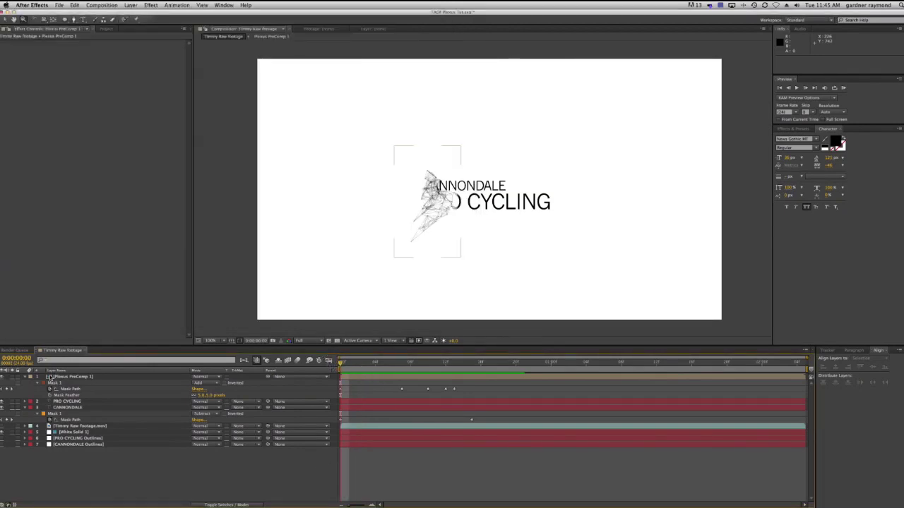
Collapse the mask properties, move Plexus PreComp 1 below CANNONDALE, and preview the animation.
left_click(25, 377)
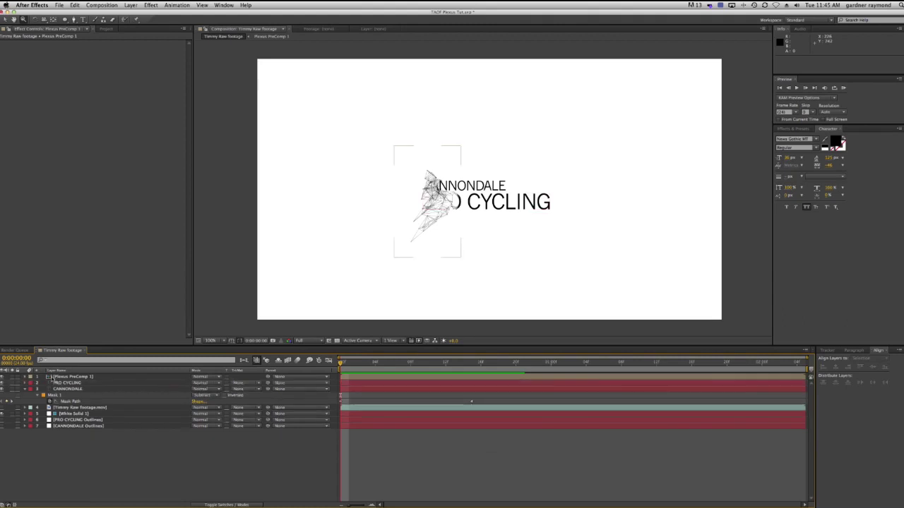
left_click(25, 389)
left_click(49, 377)
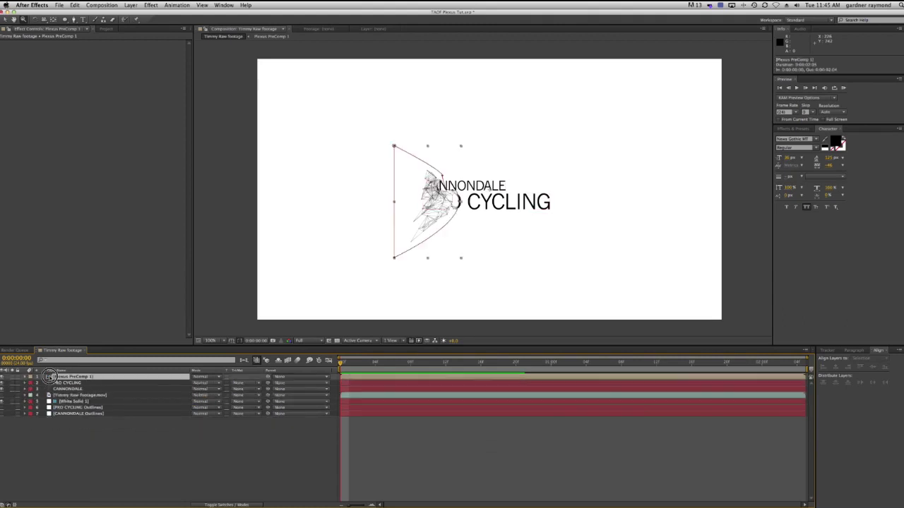
left_click_drag(50, 376, 48, 389)
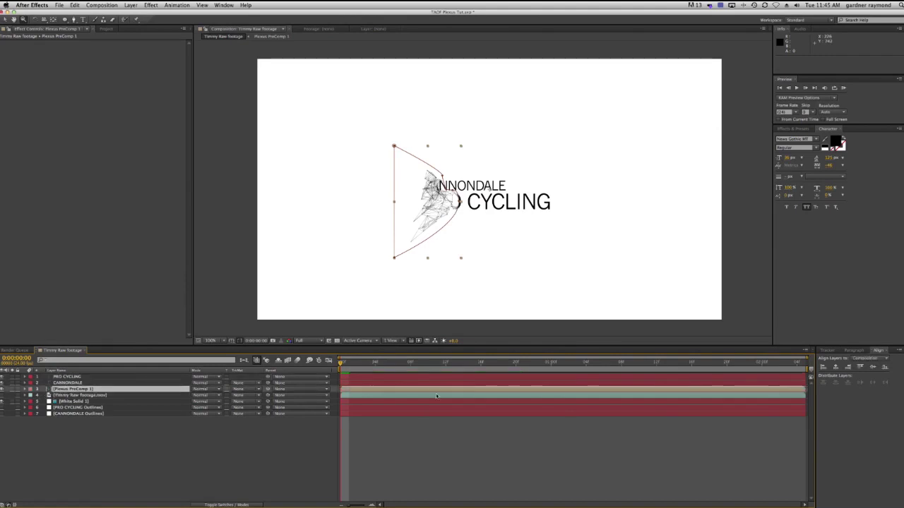
key("space")
key("space")
Create a black solid named PLEXUS 2 with the Plexus effect, then select CANNONDALE Outlines.
key("ctrl+y")
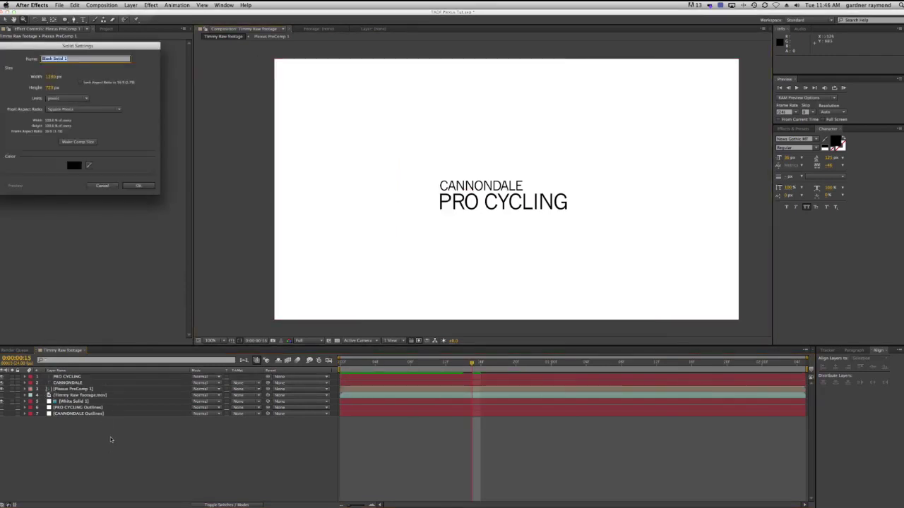
type("PLEXUS")
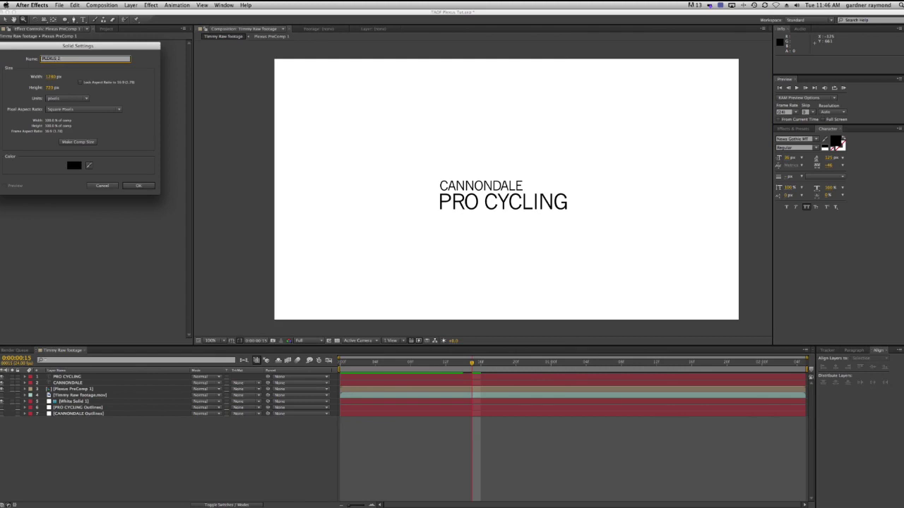
type(" 2")
key("Return")
left_click(151, 4)
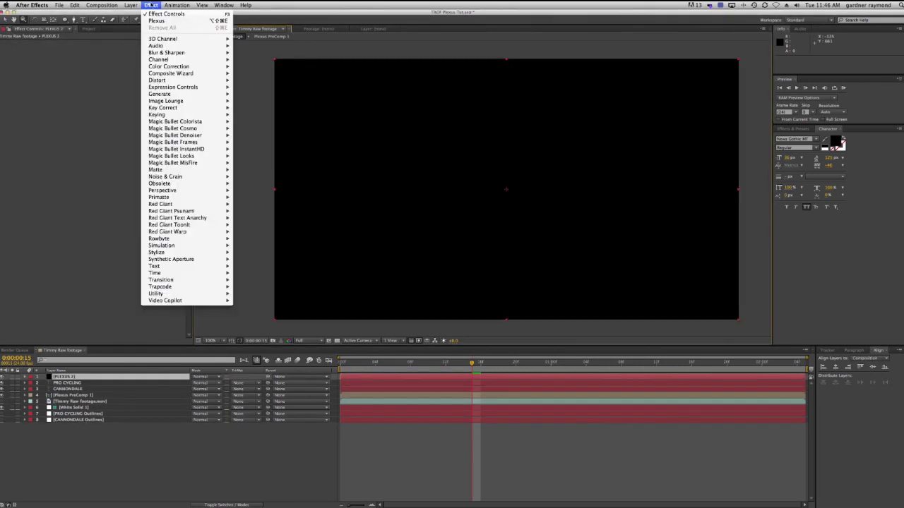
left_click(152, 23)
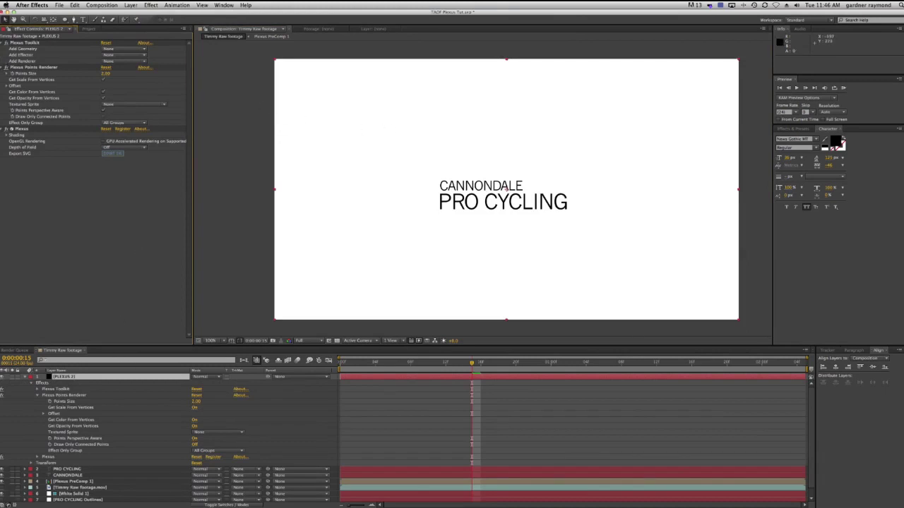
left_click(28, 377)
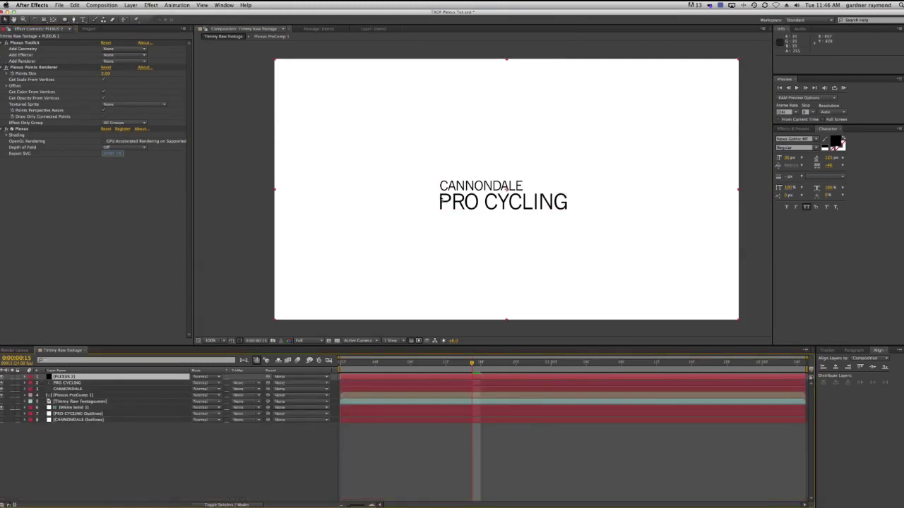
left_click(75, 414)
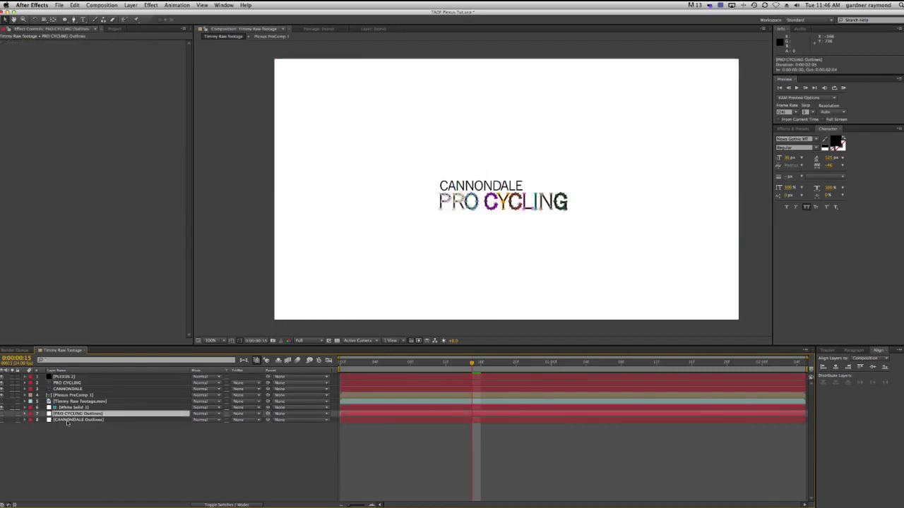
left_click(68, 421)
Select the C and A letter masks of CANNONDALE Outlines and paste them onto PLEXUS 2.
key("m")
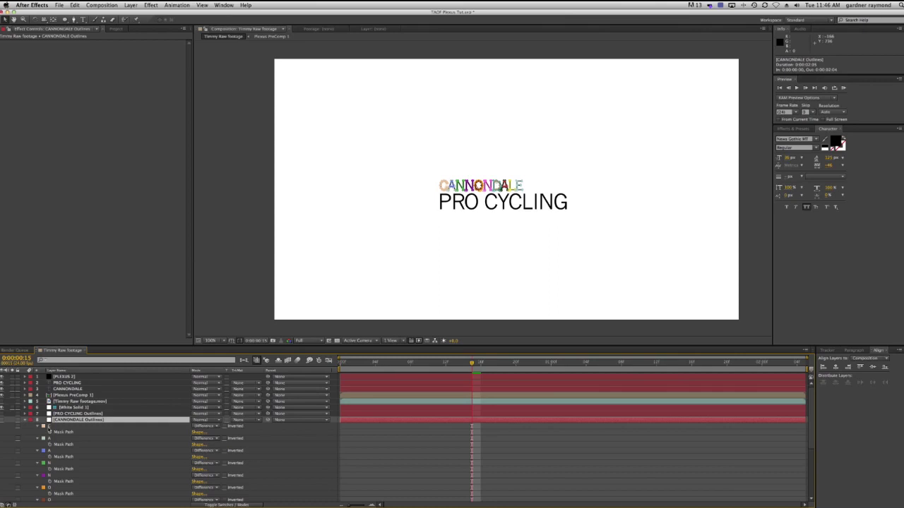
left_click(51, 426)
left_click(51, 438, "shift")
left_click(52, 450, "shift")
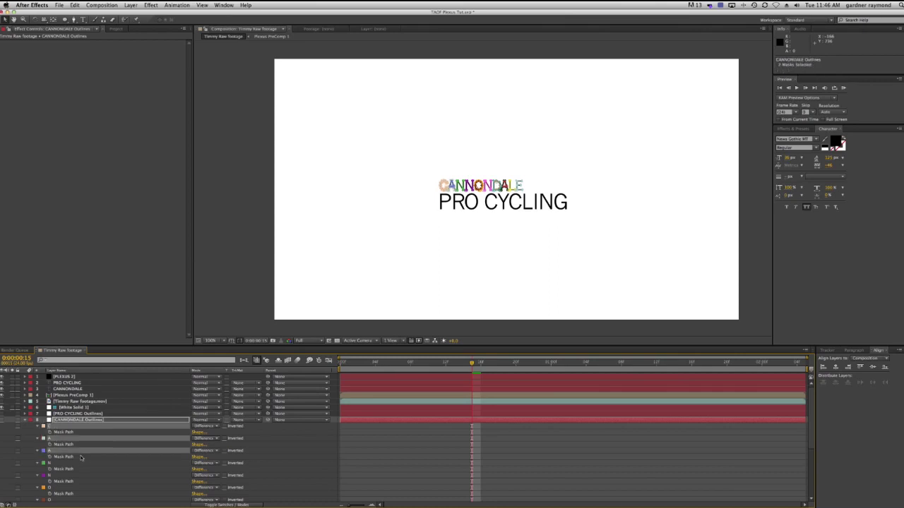
left_click(66, 377)
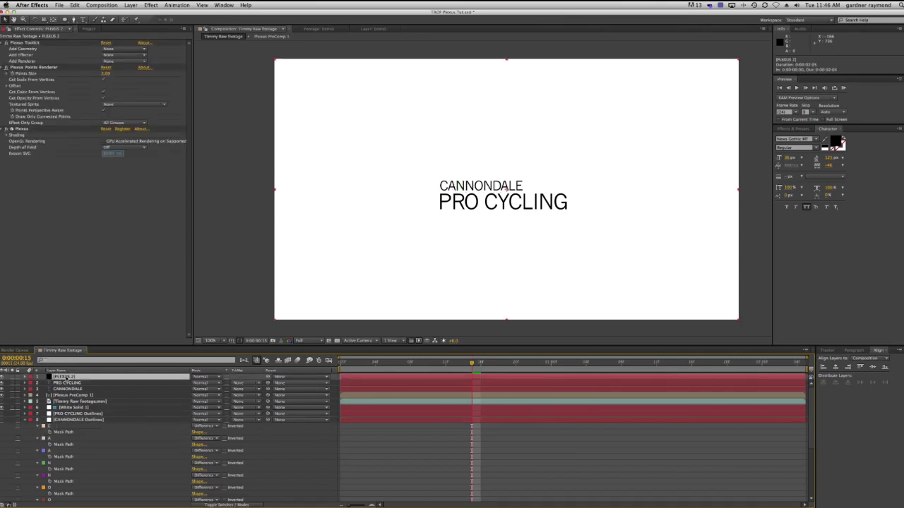
left_click(38, 419)
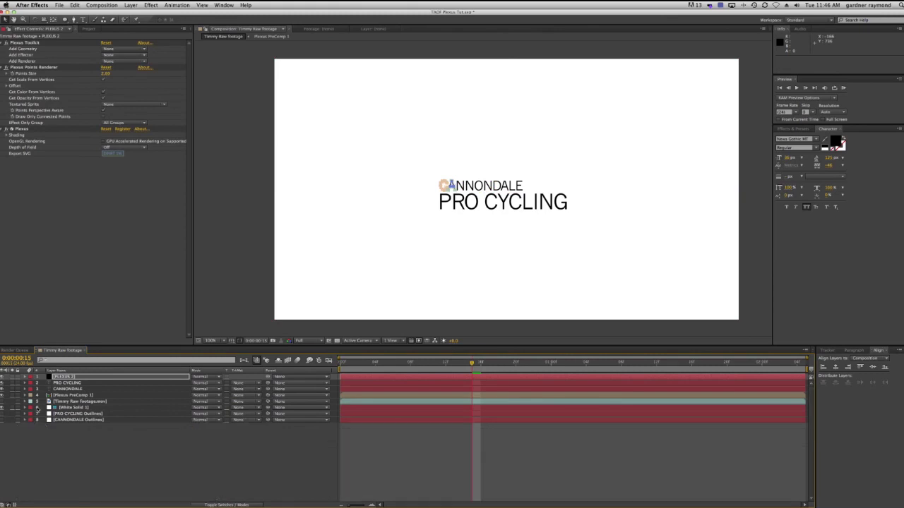
left_click(59, 377)
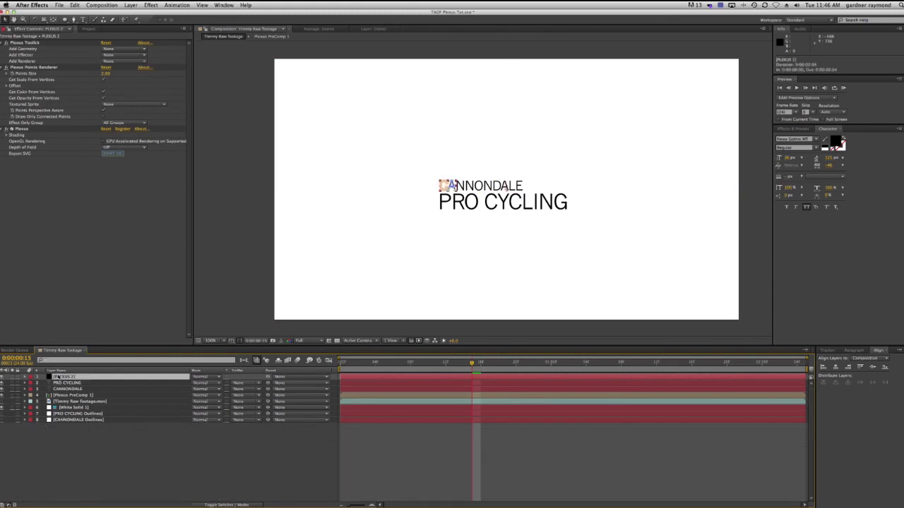
Add Plexus Paths geometry from the masks with 6 points on each mask.
left_click(126, 49)
left_click(116, 69)
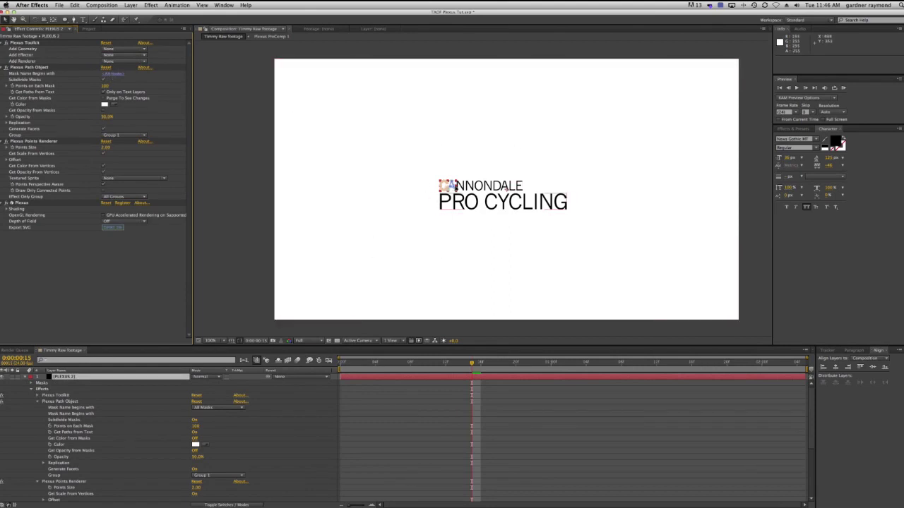
left_click(106, 85)
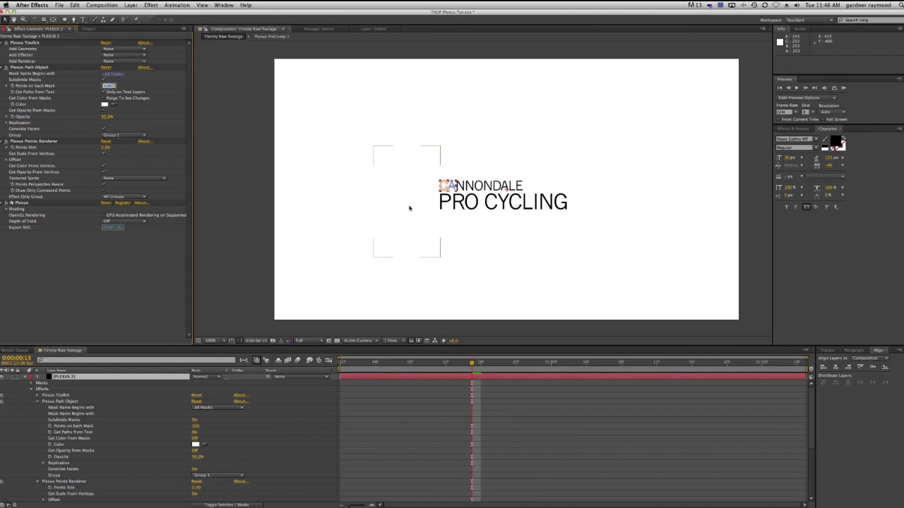
type("6")
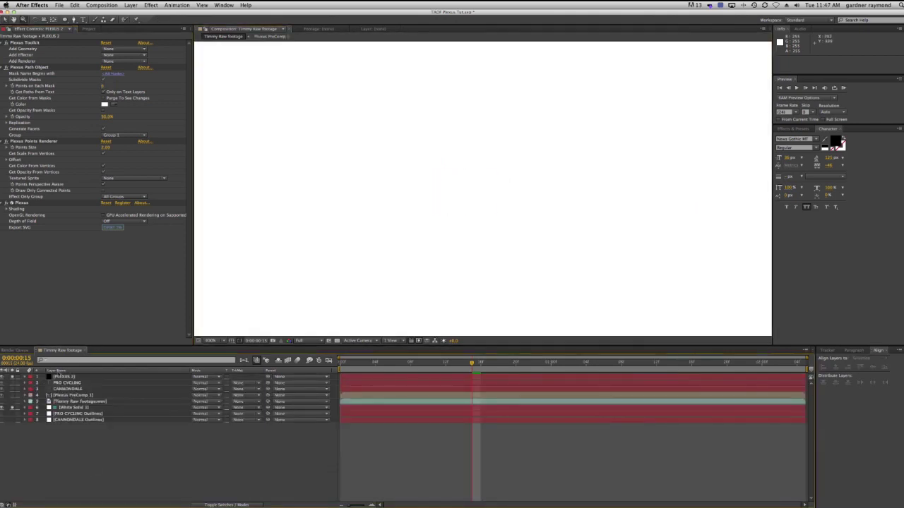
left_click(63, 377)
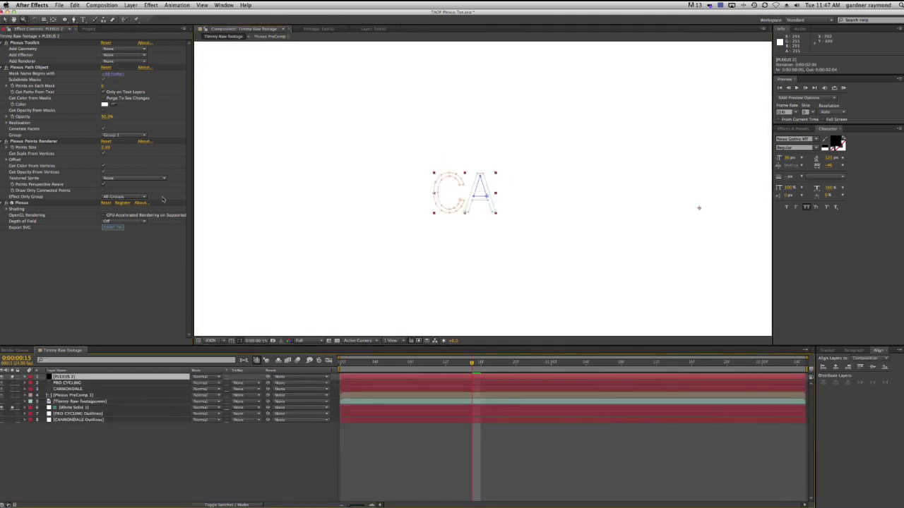
Set the Plexus Path Object colour to black and return to the first frame.
left_click(105, 103)
left_click_drag(90, 121, 111, 172)
left_click(162, 58)
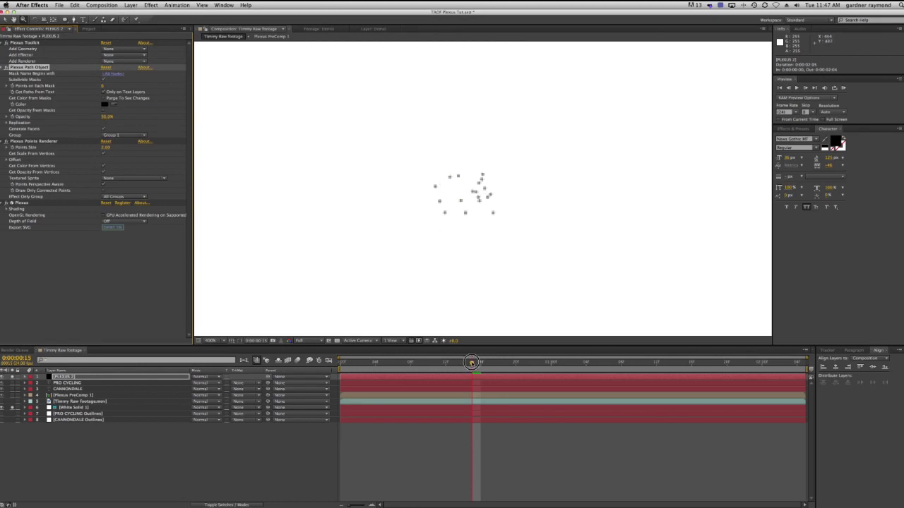
mouse_move(472, 362)
left_mouse_down()
mouse_move(313, 364)
mouse_move(481, 362)
left_mouse_up()
Enable Get Paths From Text, lower points per mask, set Points Size 1.00, and add a Lines Renderer.
left_click(104, 92)
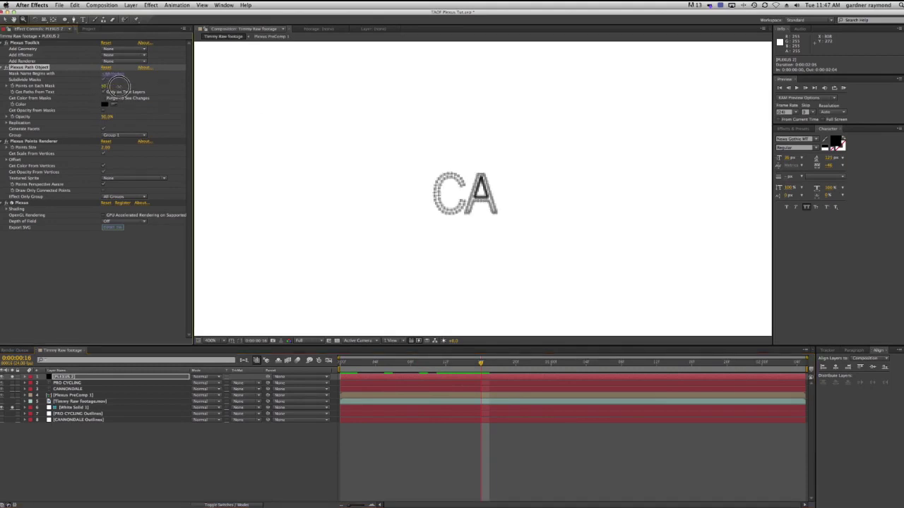
left_click_drag(113, 86, 106, 86)
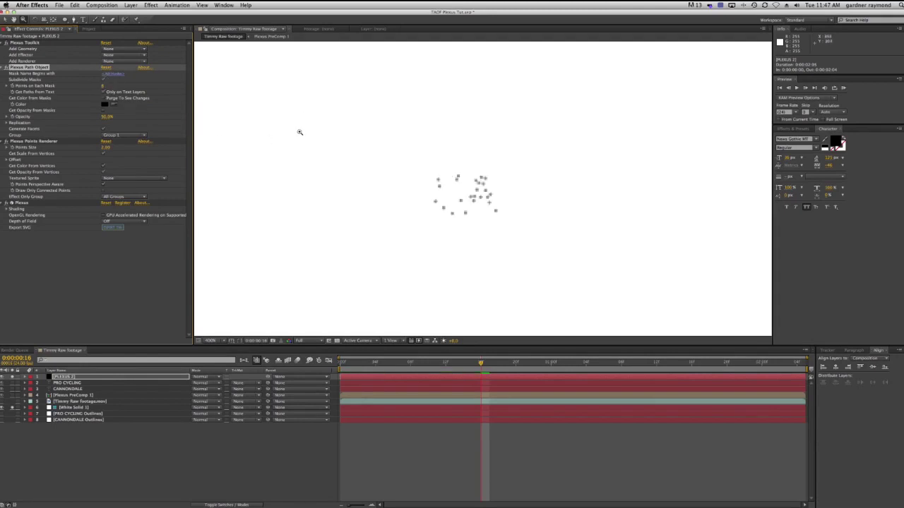
left_click(106, 148)
type("1")
key("Return")
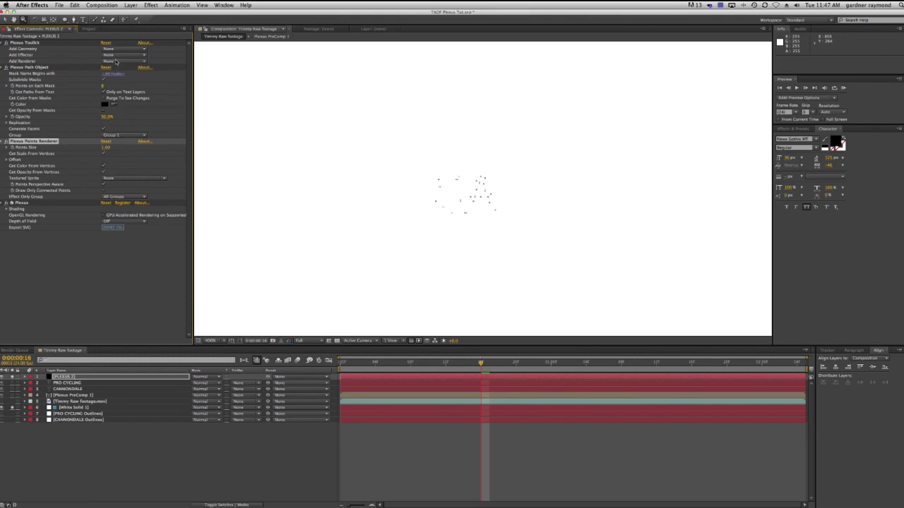
left_click(116, 62)
left_click(116, 81)
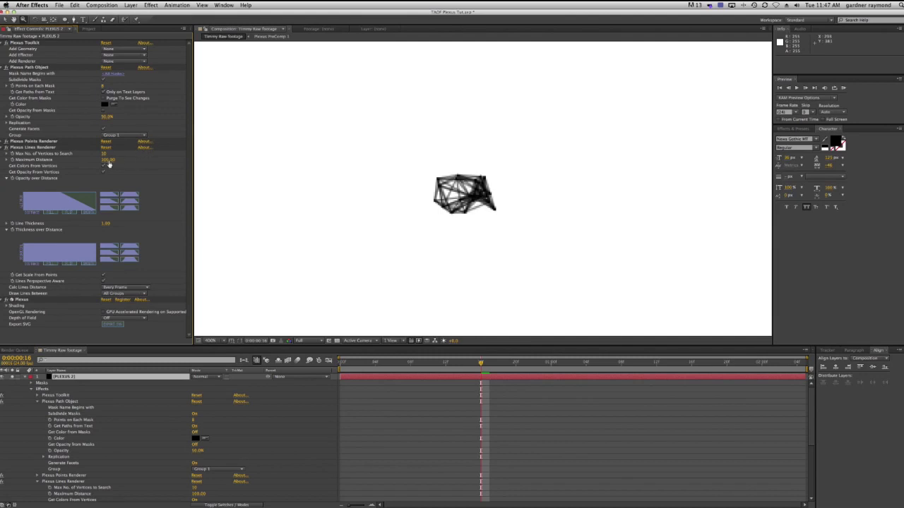
Lower the Plexus Lines Maximum Distance to 50.
left_click(105, 154)
type("5")
key("Tab")
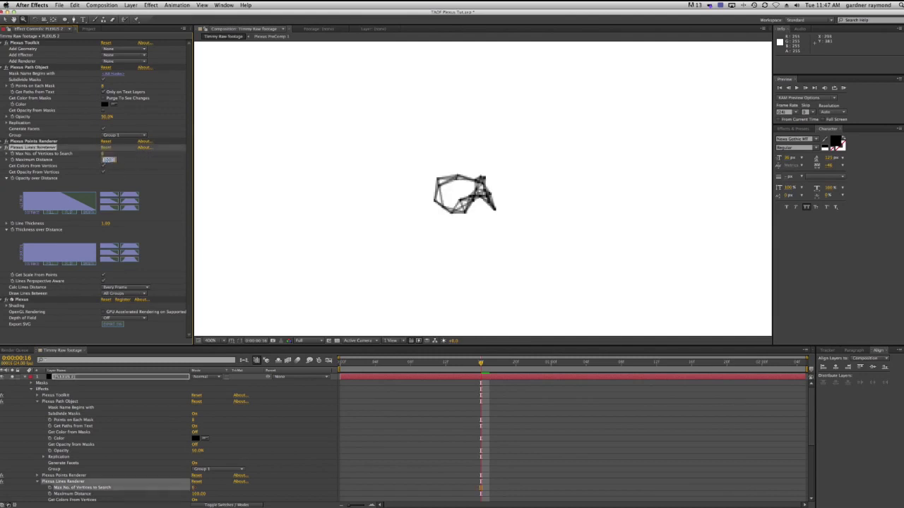
left_click(129, 163)
left_click_drag(111, 162, 149, 221)
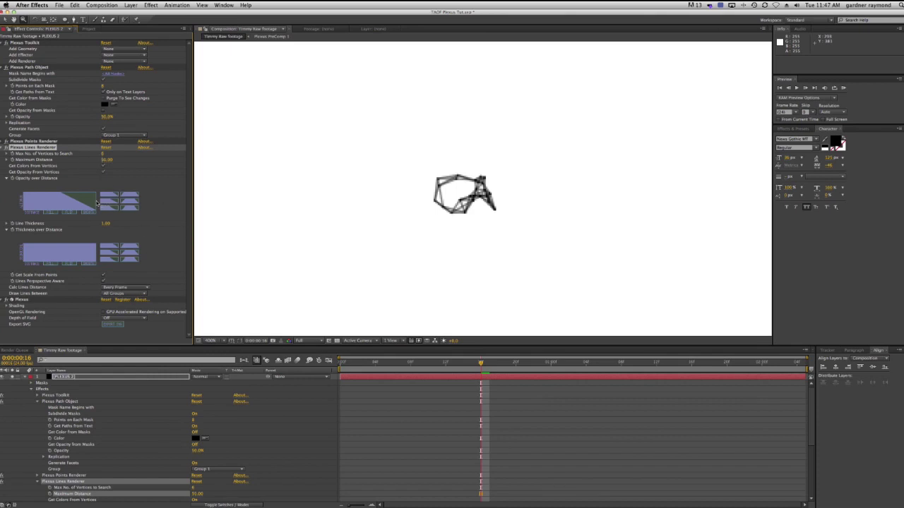
Reshape the Opacity over Distance and Thickness over Distance curves, then collapse the renderer.
left_click(127, 208)
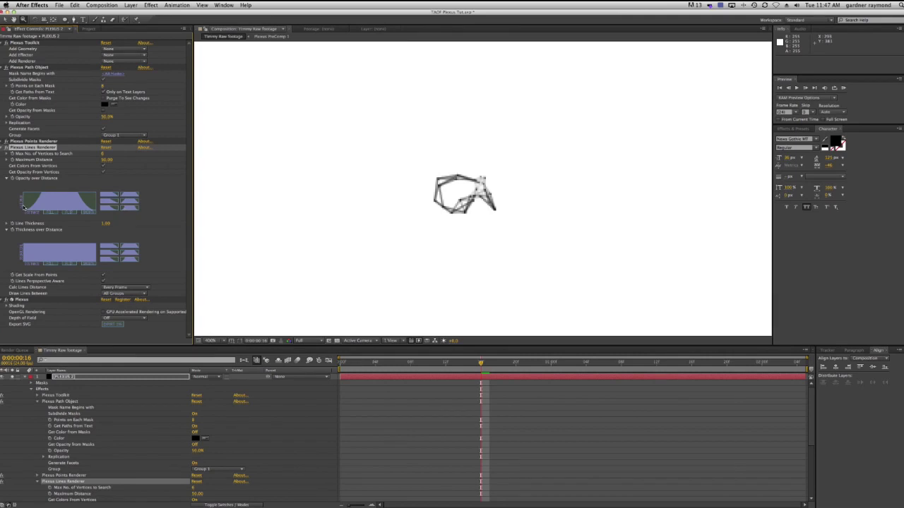
left_click_drag(28, 204, 98, 213)
left_click(123, 257)
left_click_drag(38, 248, 84, 247)
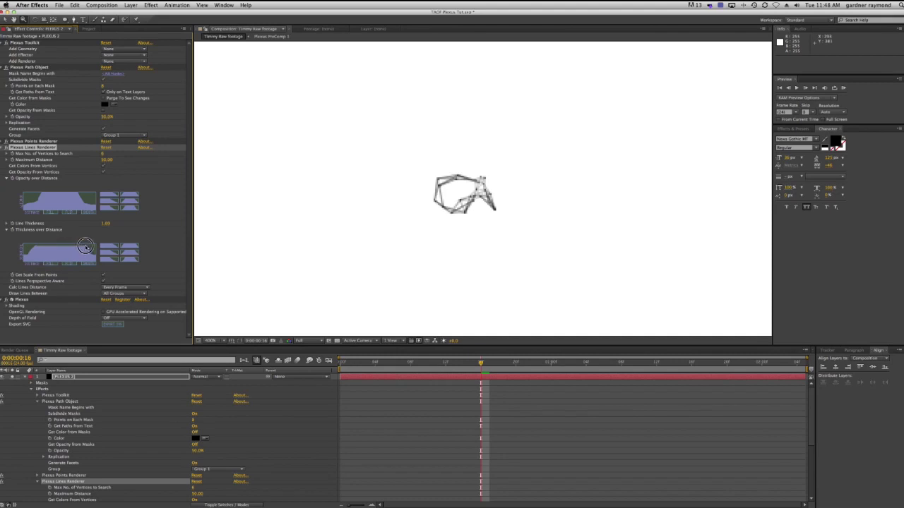
left_click_drag(41, 196, 80, 201)
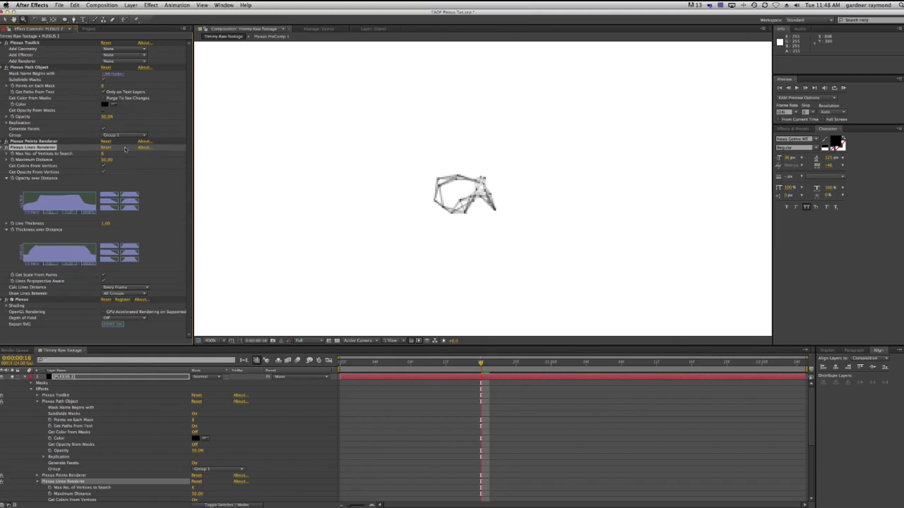
left_click(5, 147)
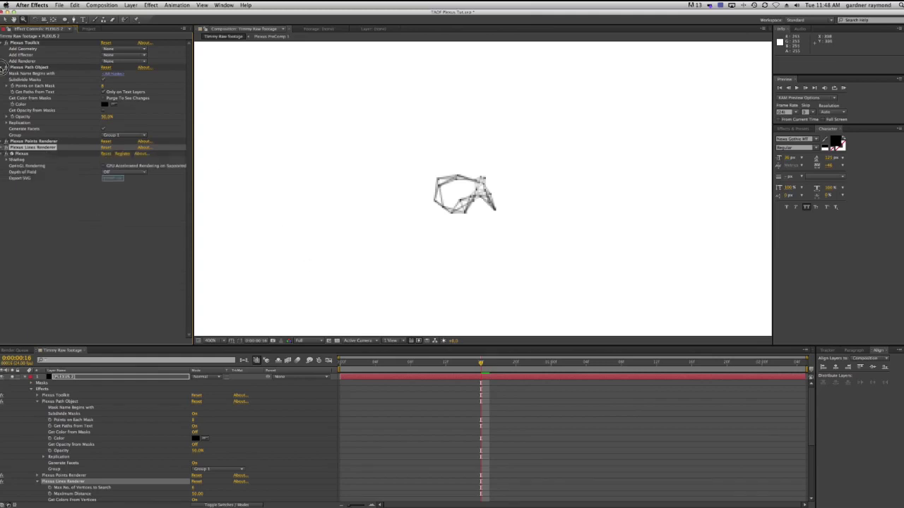
Add a Plexus Noise Effector using lights whose names begin with 'Noise'.
left_click(6, 67)
left_click(118, 55)
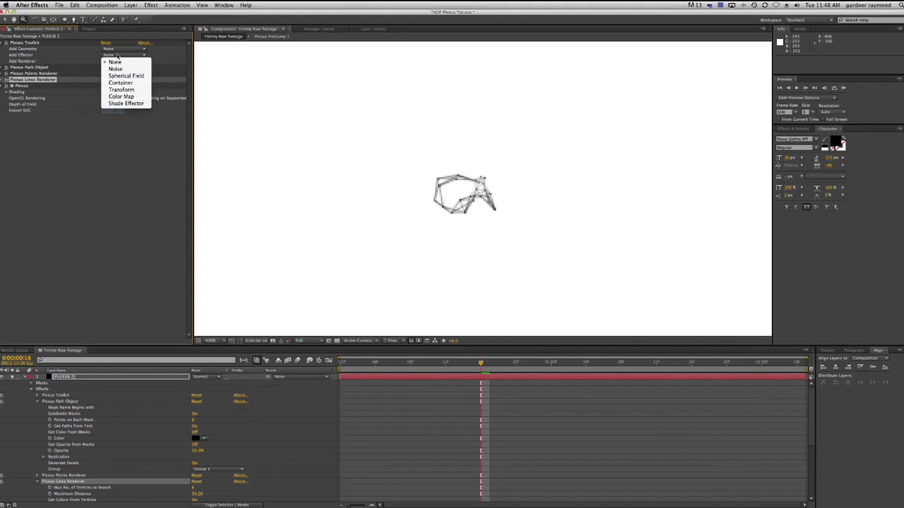
left_click(115, 68)
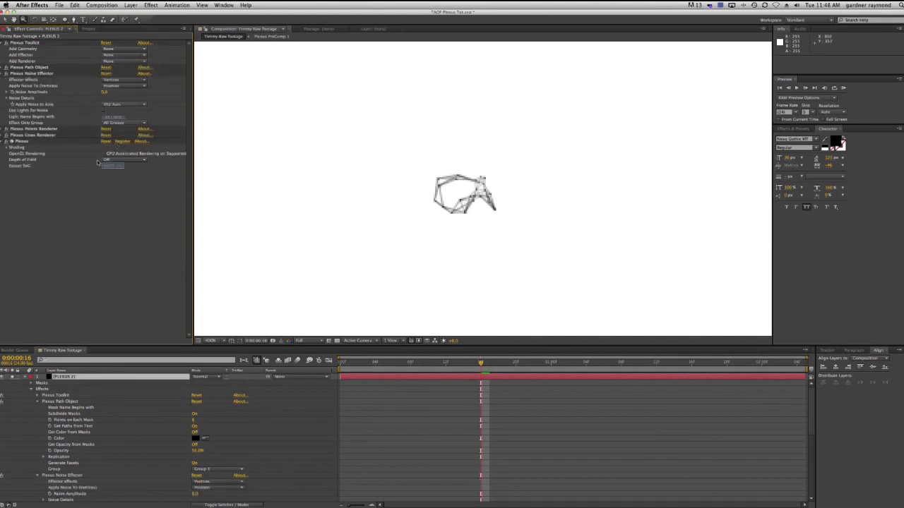
left_click(103, 110)
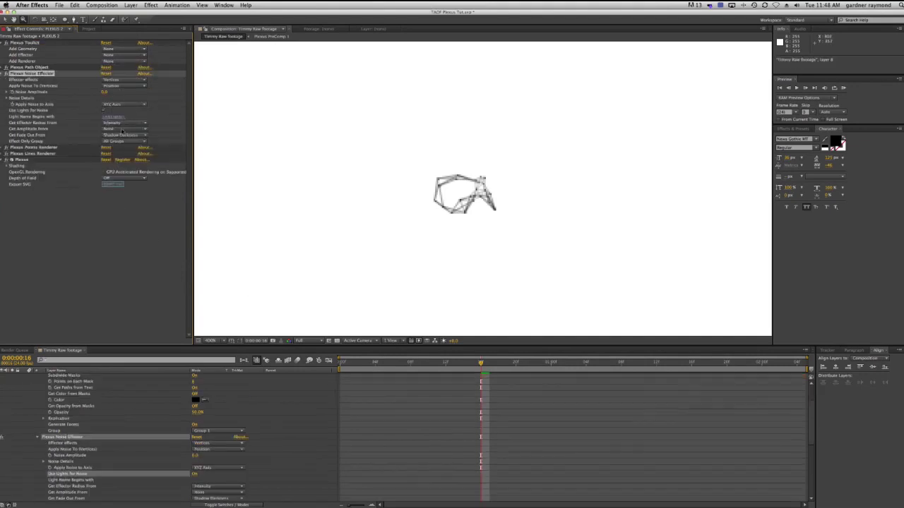
left_click(112, 117)
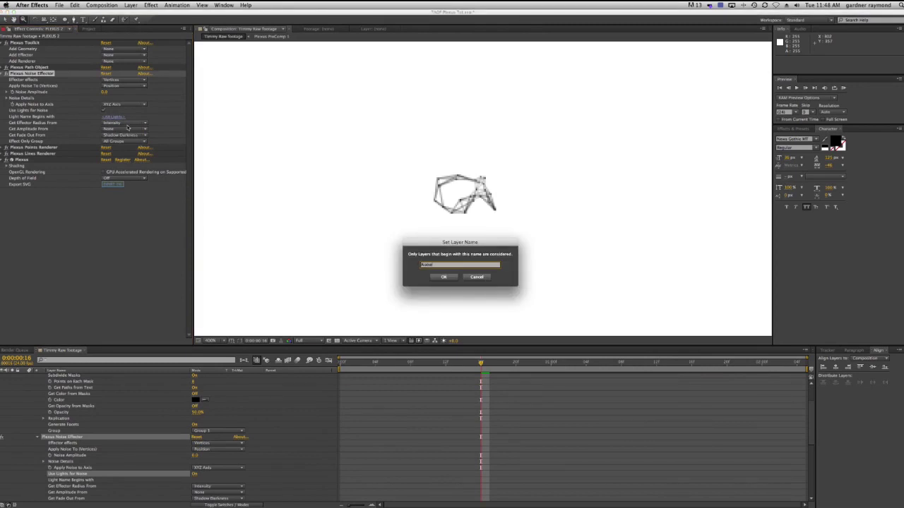
type("Noise")
left_click(445, 278)
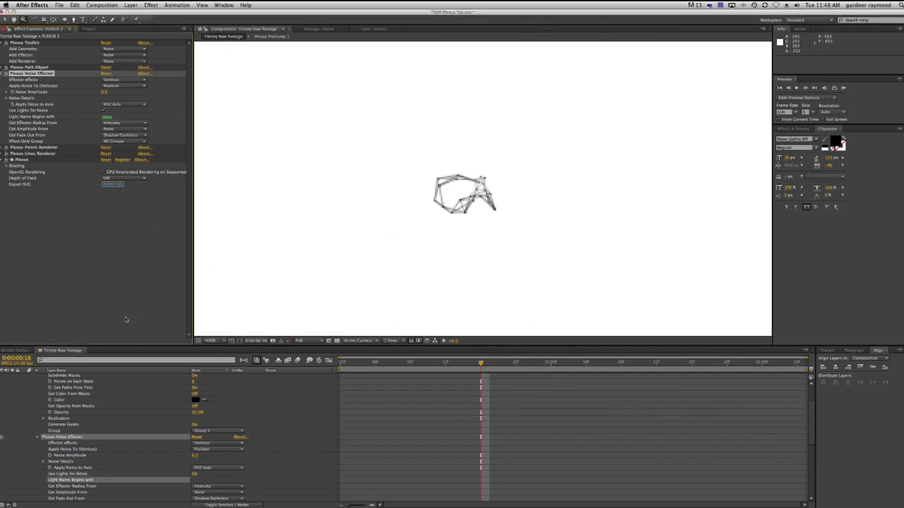
Inspect Plexus PreComp 1's layers, then return to Timmy Raw Footage and reselect PLEXUS 2.
scroll(115, 403, "up", 2)
left_click(60, 391)
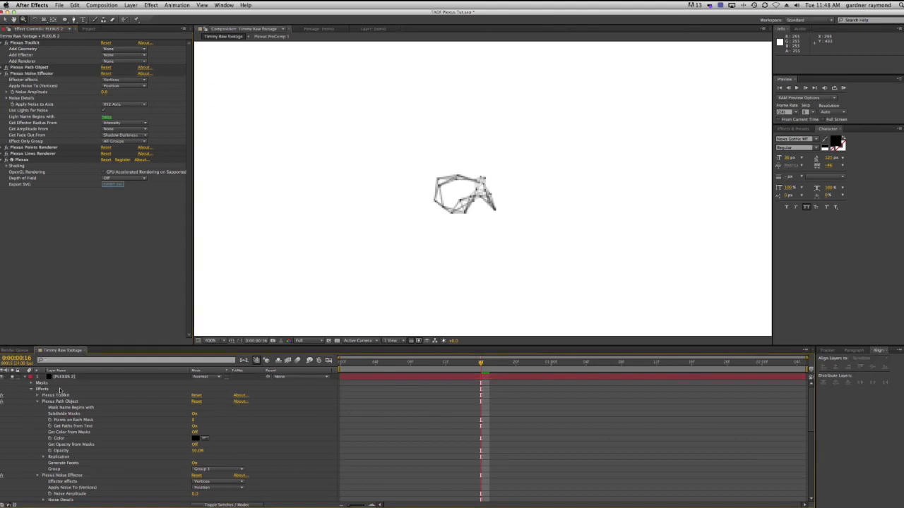
left_click(33, 389)
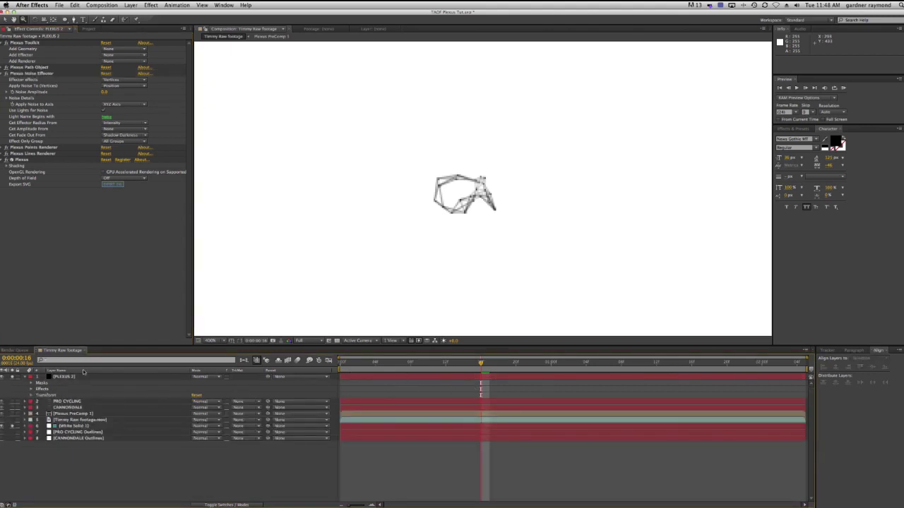
double_click(58, 413)
left_click(106, 377)
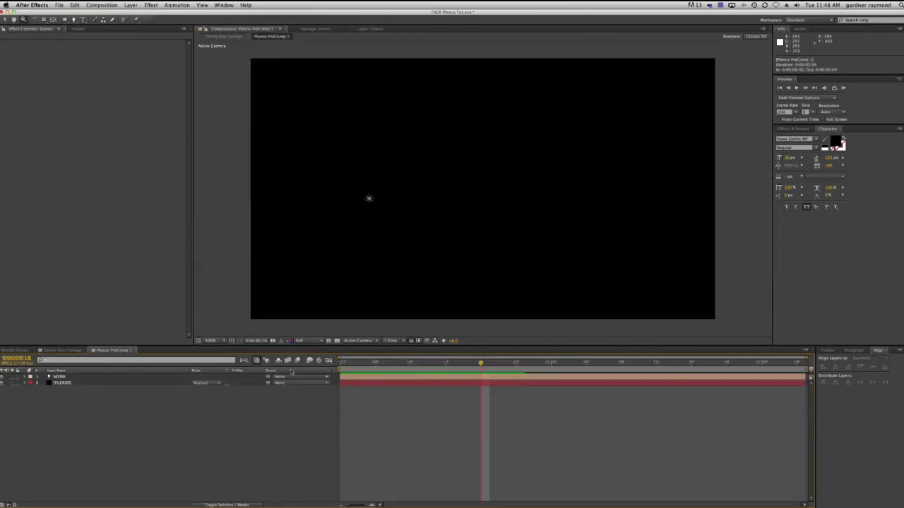
left_click(62, 351)
left_click(64, 377)
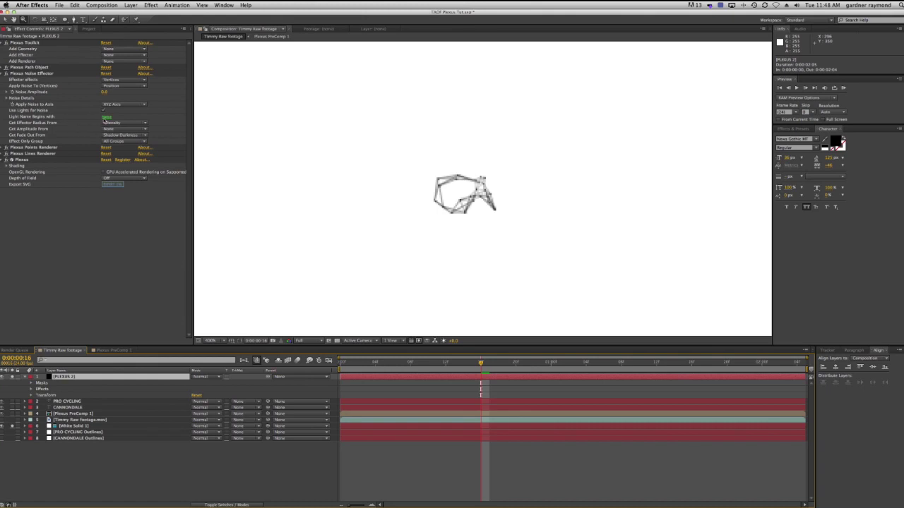
Re-edit the noise light name, replacing the selected text with 'A'.
left_click(106, 117)
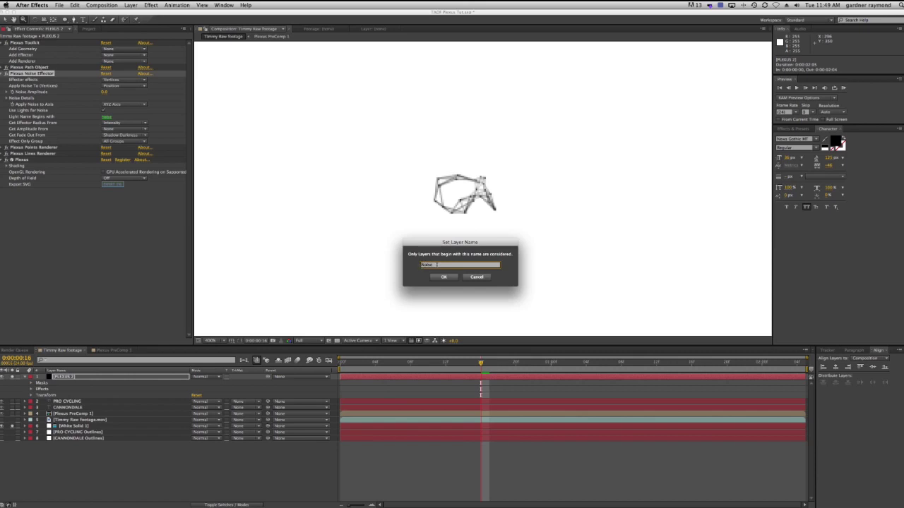
left_click_drag(436, 265, 412, 263)
type("A")
left_click(429, 281)
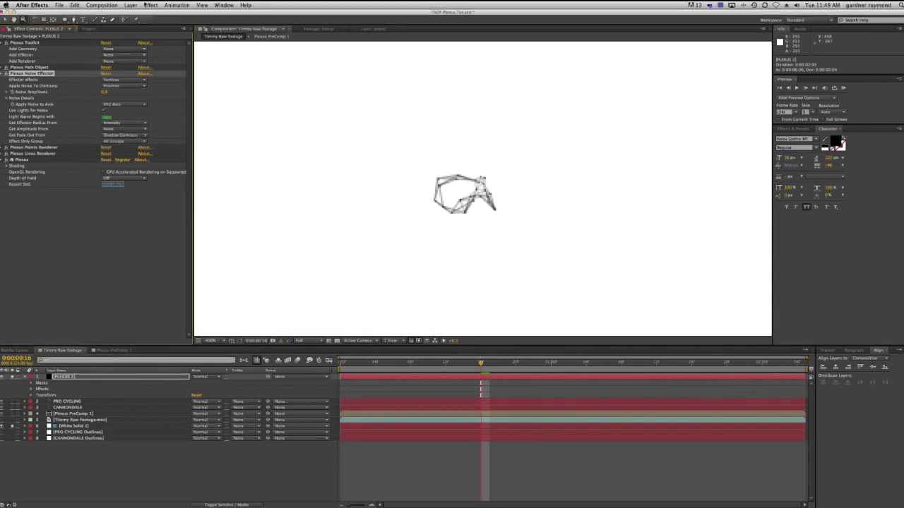
left_click(130, 5)
Create a new light layer named Noise with Z Position 0.
mouse_move(205, 14)
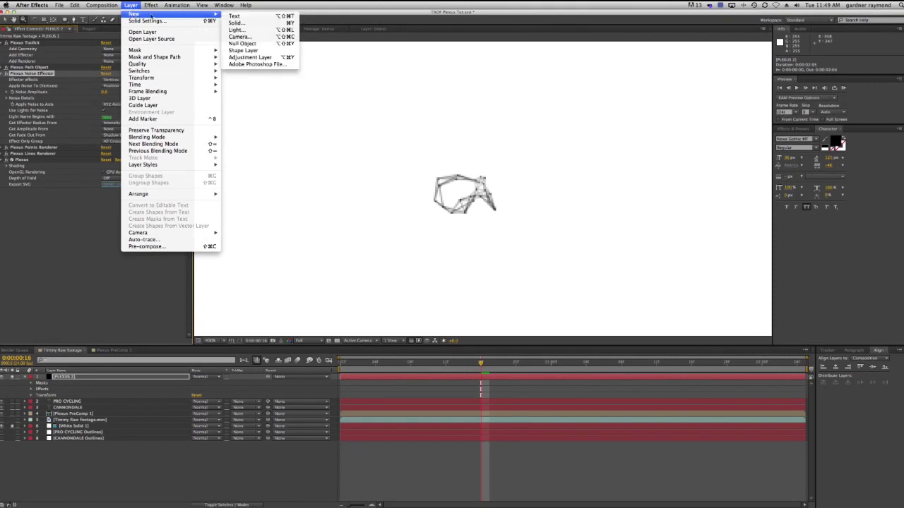
left_click(237, 29)
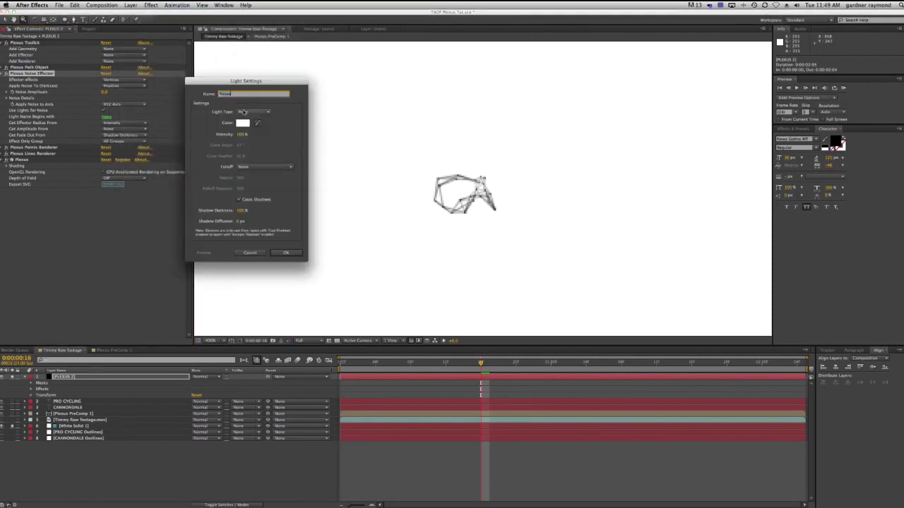
left_click(286, 253)
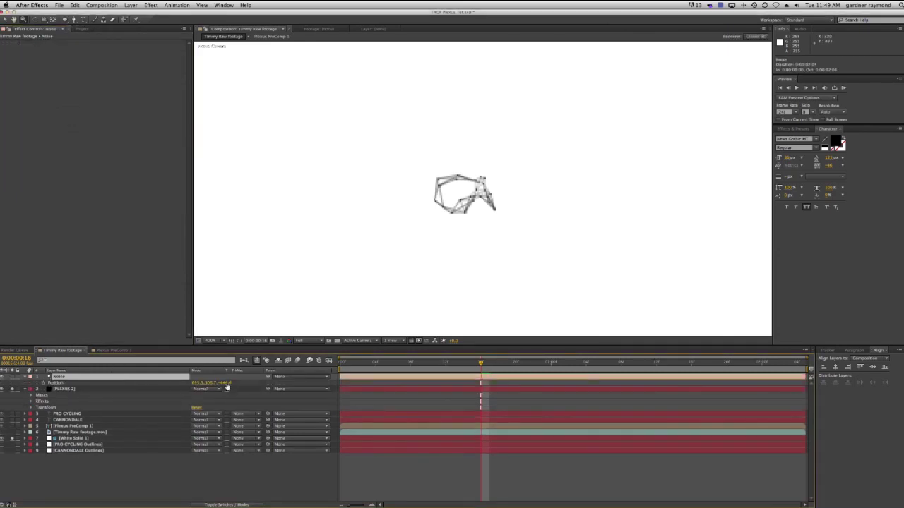
type("0")
key("Return")
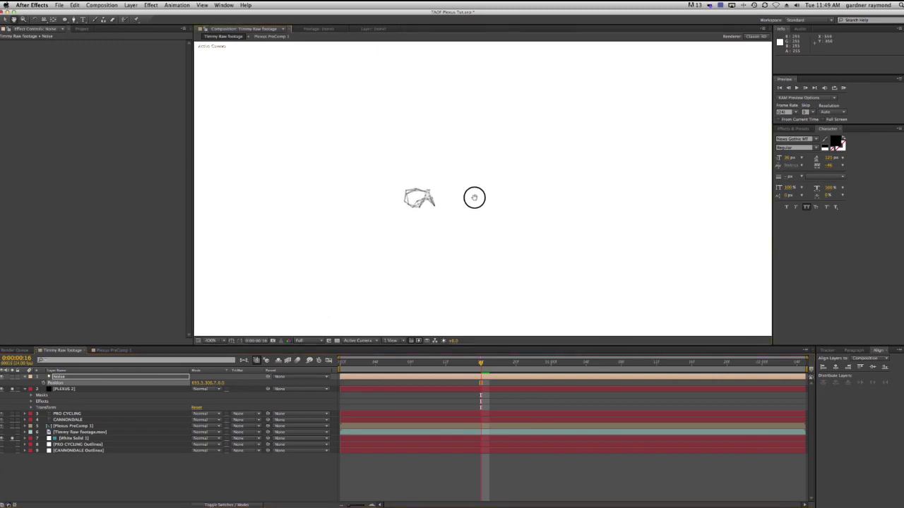
Move the Noise light left toward the plexus and raise Noise Amplitude to 126.
left_click(491, 194, "alt")
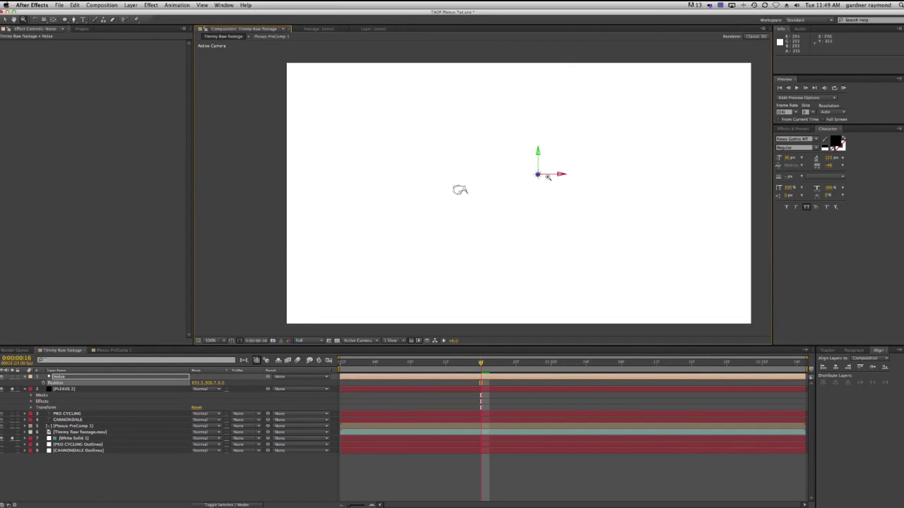
left_click_drag(562, 174, 459, 225)
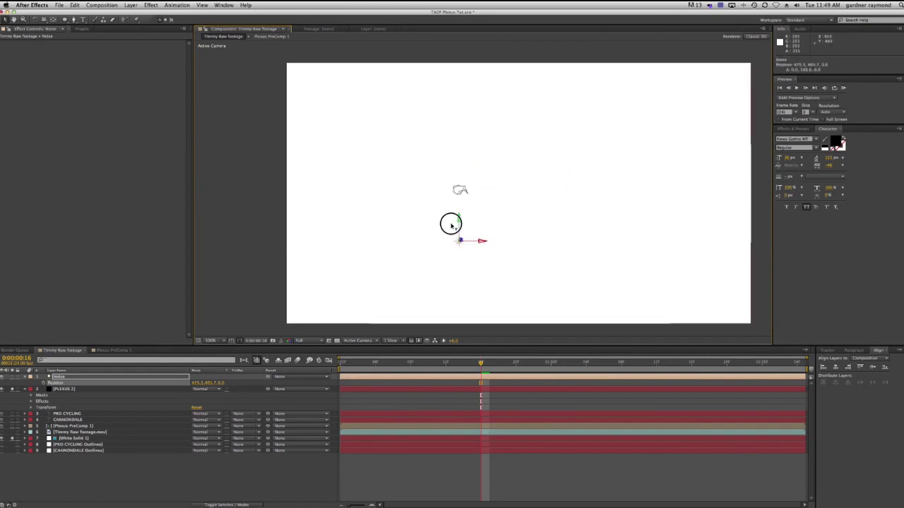
left_click(70, 388)
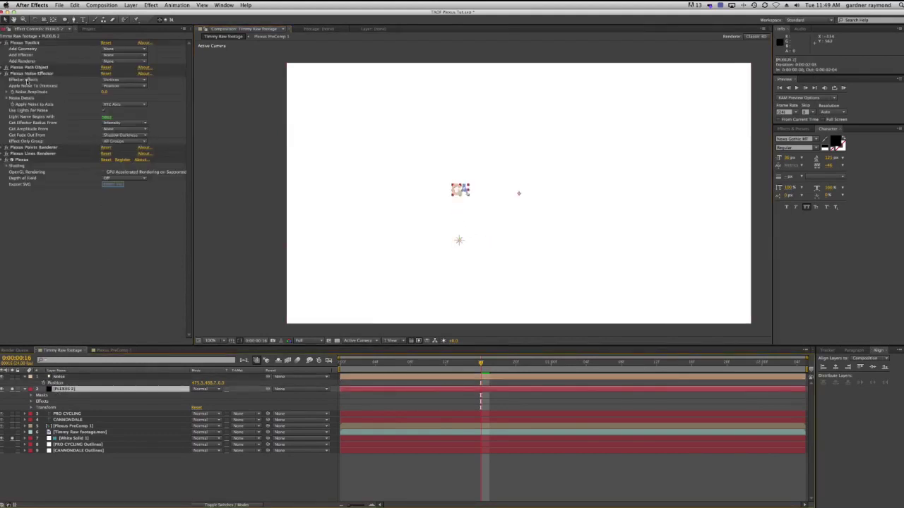
left_click_drag(106, 92, 186, 92)
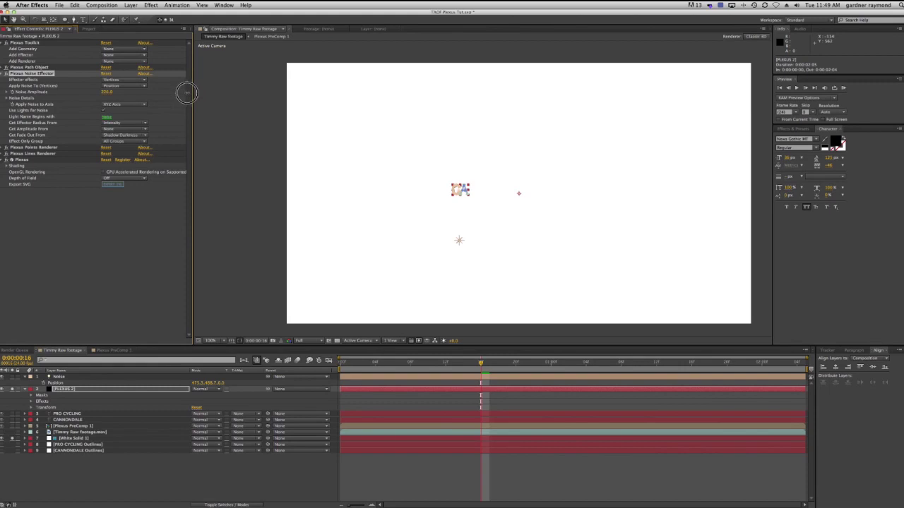
Raise the Noise light, then scrub CPC Plexus.mov in QuickTime Player 7 and quit back.
left_click(459, 240)
left_click_drag(460, 216, 465, 168)
key("super+Tab")
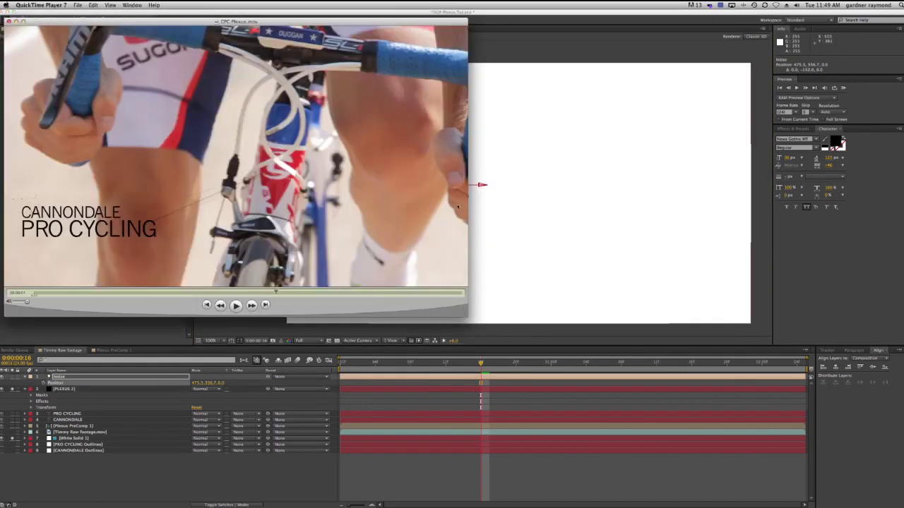
left_click(41, 293)
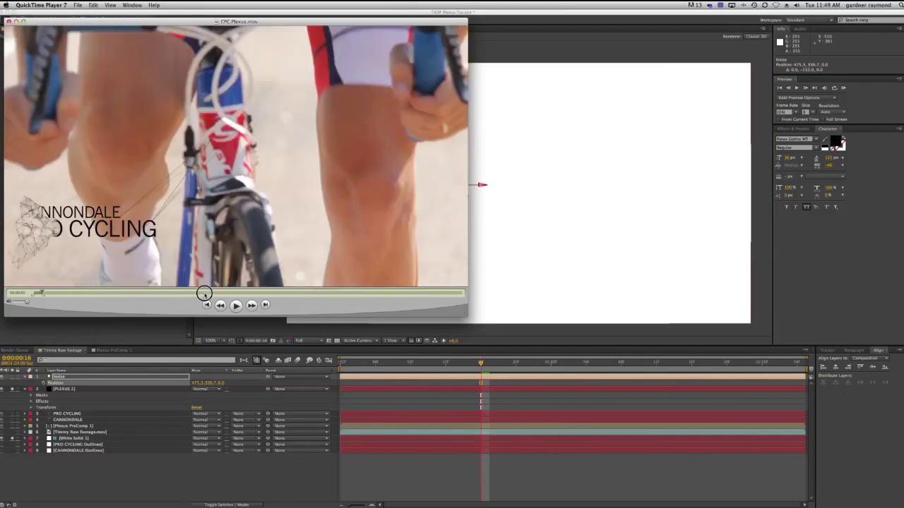
left_click_drag(212, 293, 275, 293)
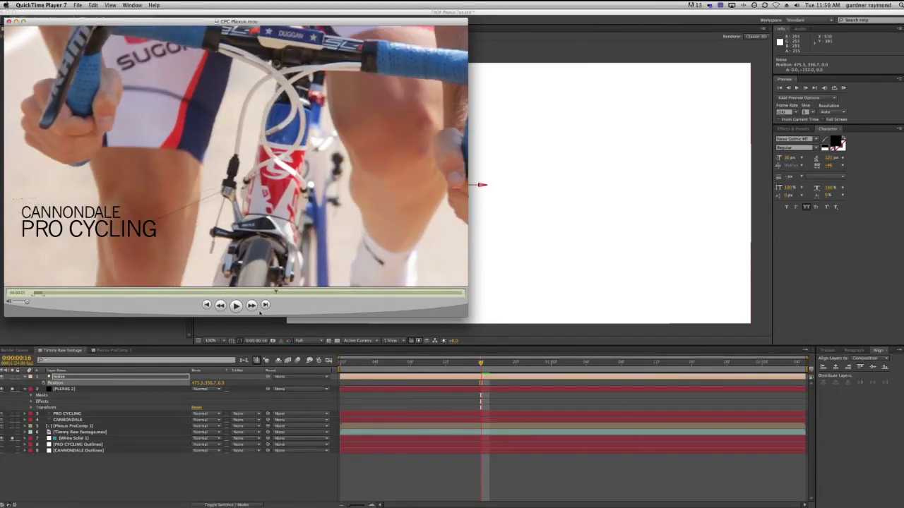
left_click_drag(276, 292, 382, 299)
key("super+q")
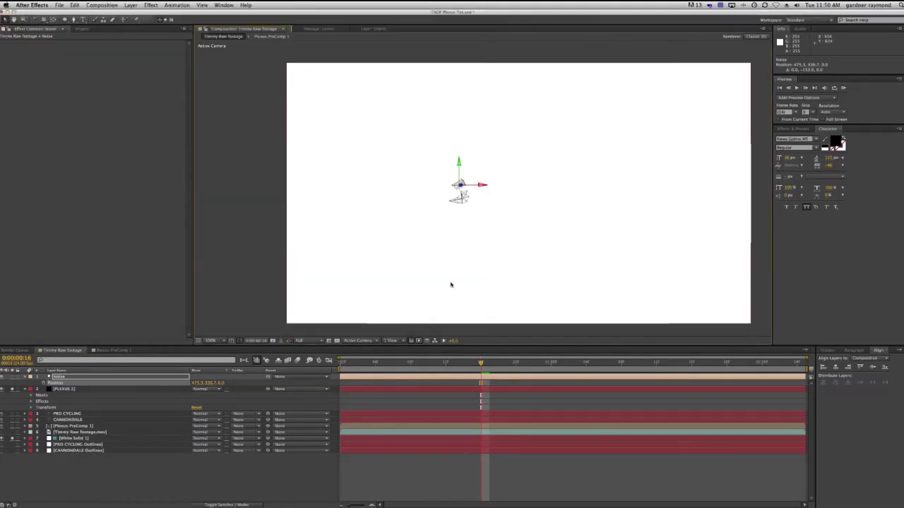
Go back to frame 9, lower the Noise light's Position Y slightly, and show PLEXUS 2's effects.
left_click_drag(456, 169, 458, 149)
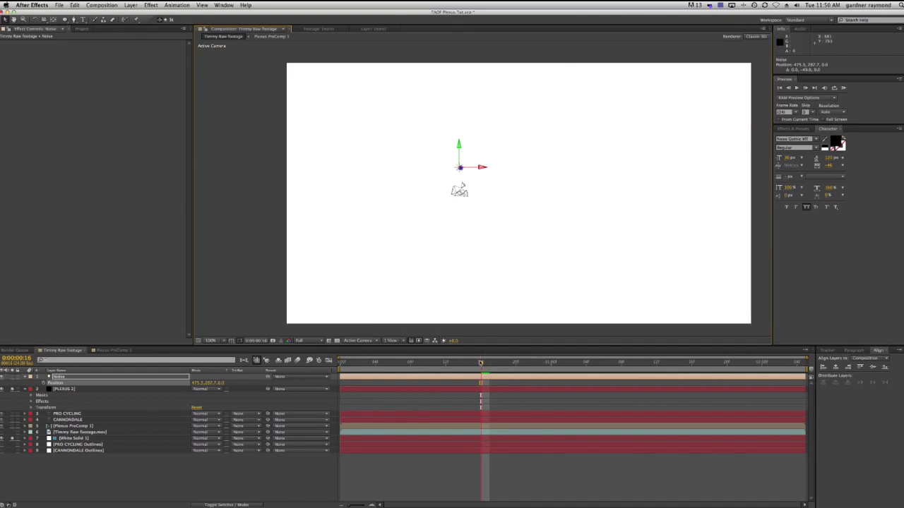
left_click(11, 389)
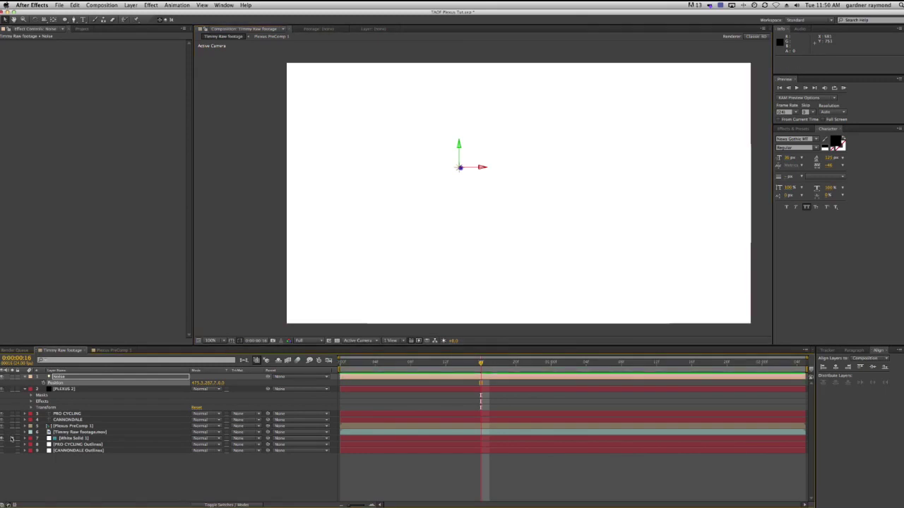
mouse_move(481, 363)
left_mouse_down()
mouse_move(404, 363)
mouse_move(480, 363)
mouse_move(463, 363)
left_mouse_up()
mouse_move(209, 386)
left_mouse_down()
mouse_move(183, 387)
mouse_move(226, 386)
mouse_move(215, 389)
left_mouse_up()
left_click(64, 390)
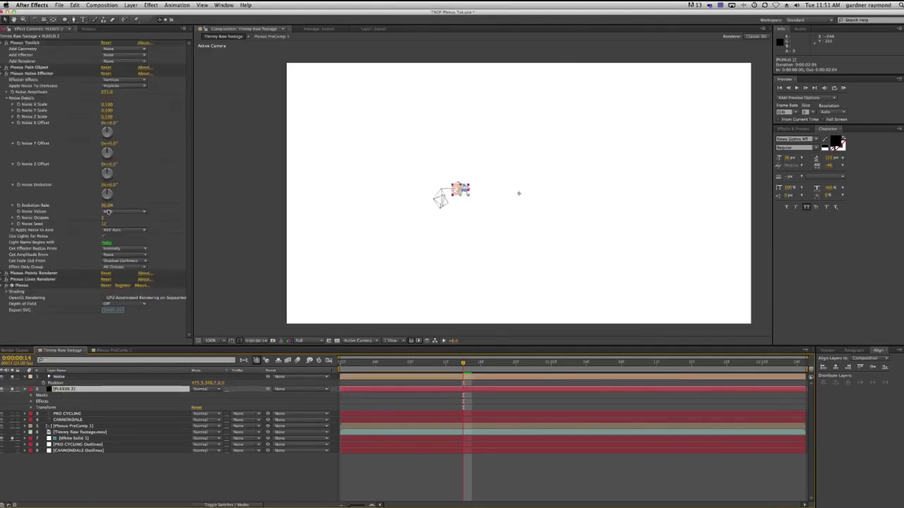
Set the Noise Seed to 22 and scrub the Noise light's position to reshape the web.
left_click(104, 225)
key("Return")
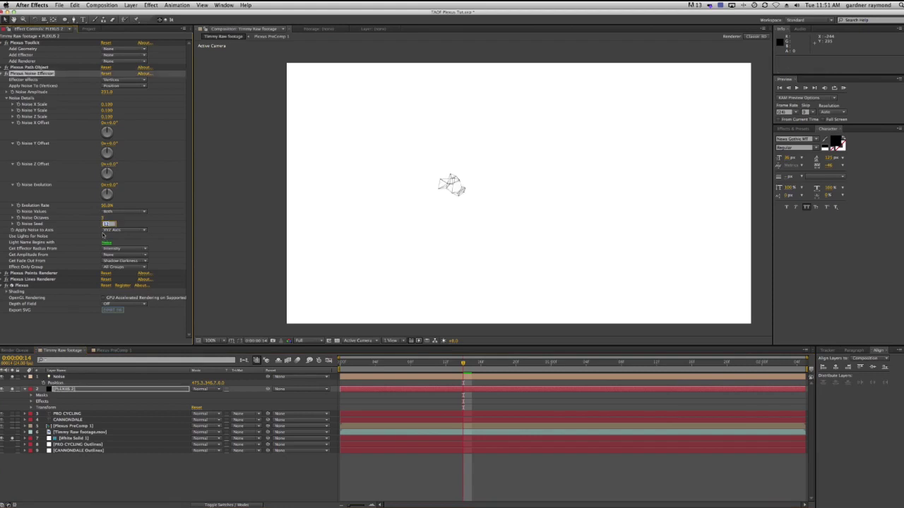
key("Up")
key("Up")
key("Up")
key("Up")
key("Up")
key("Up")
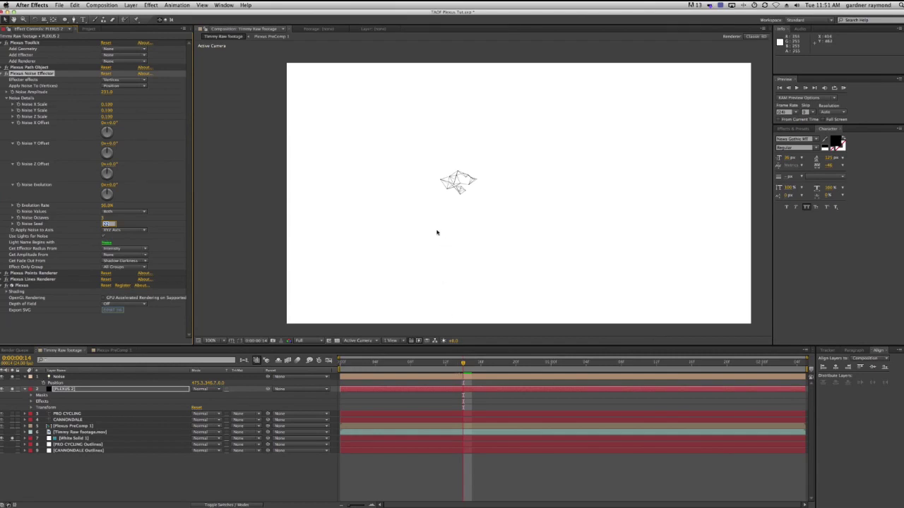
mouse_move(212, 385)
left_mouse_down()
mouse_move(249, 386)
mouse_move(161, 384)
mouse_move(238, 388)
mouse_move(226, 388)
left_mouse_up()
Adjust the Noise light's Intensity in Light Settings and scrub its Position Y toward 359.
left_click(210, 378)
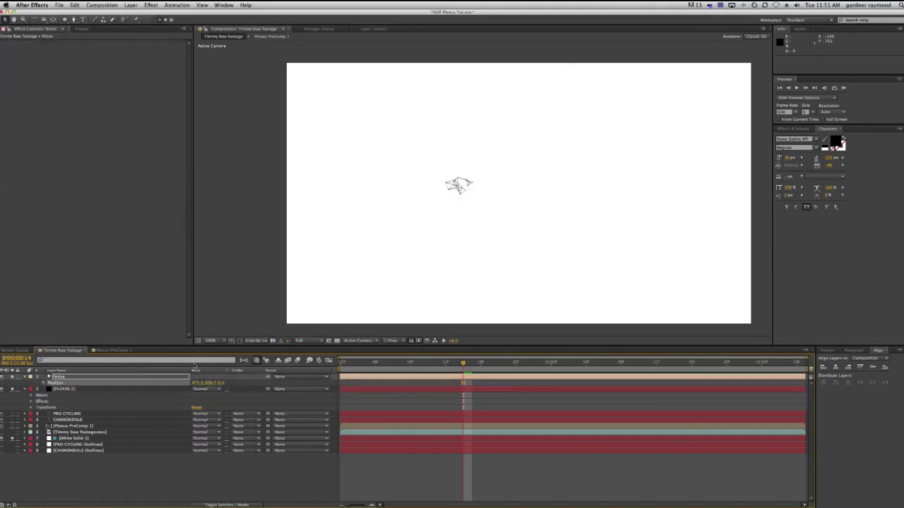
double_click(56, 377)
left_click(238, 134)
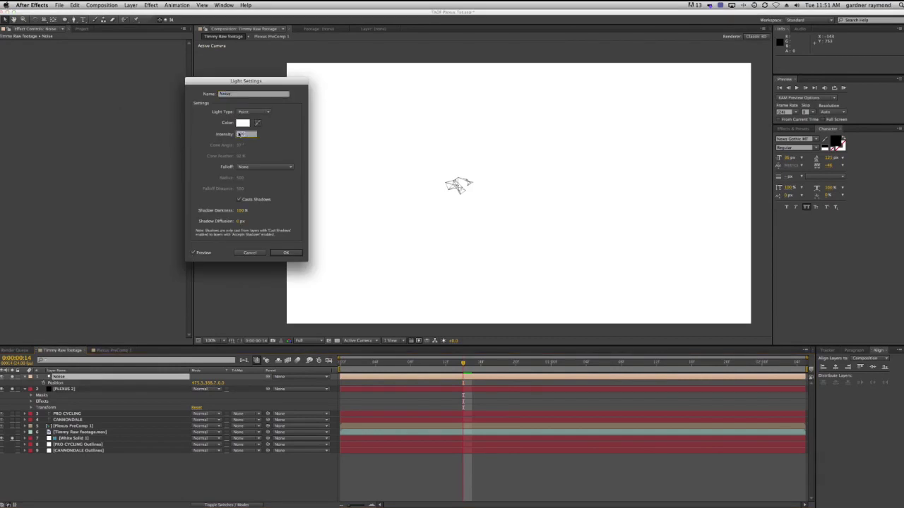
key("Return")
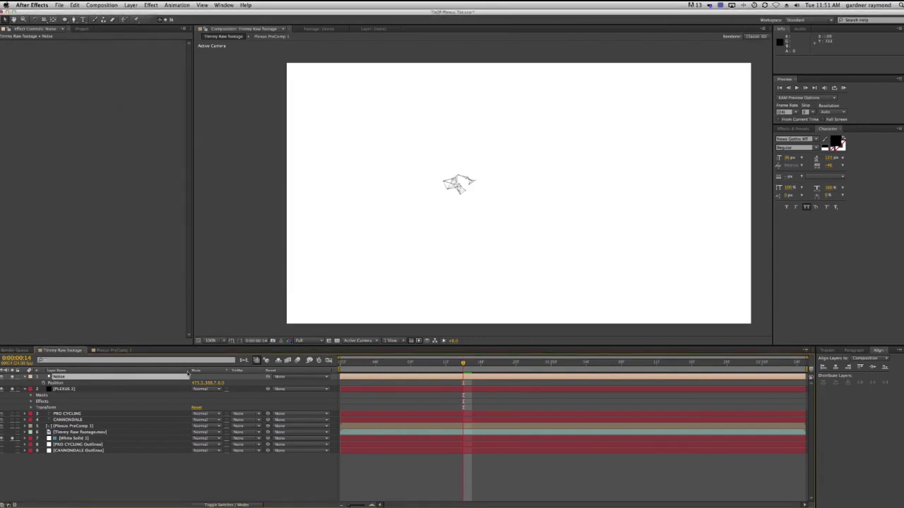
double_click(63, 376)
left_click(241, 134)
key("Return")
left_click_drag(209, 389, 260, 386)
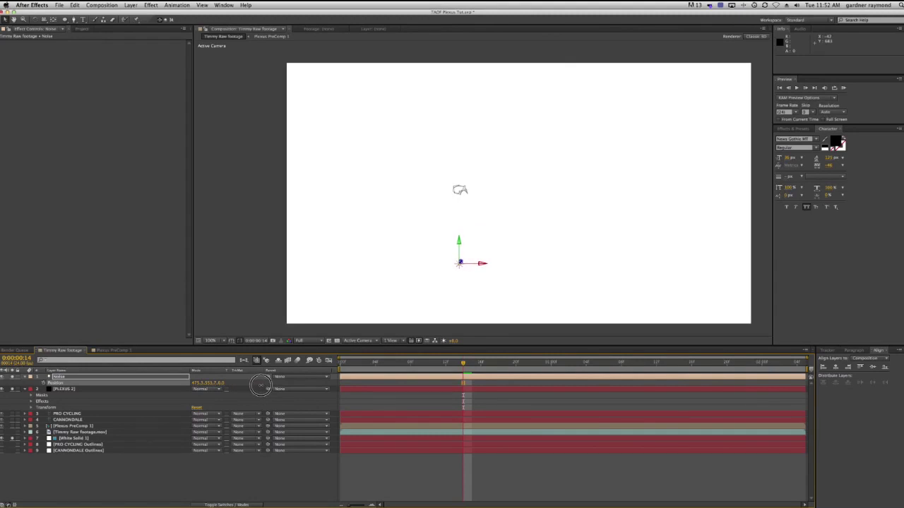
left_click_drag(260, 385, 193, 385)
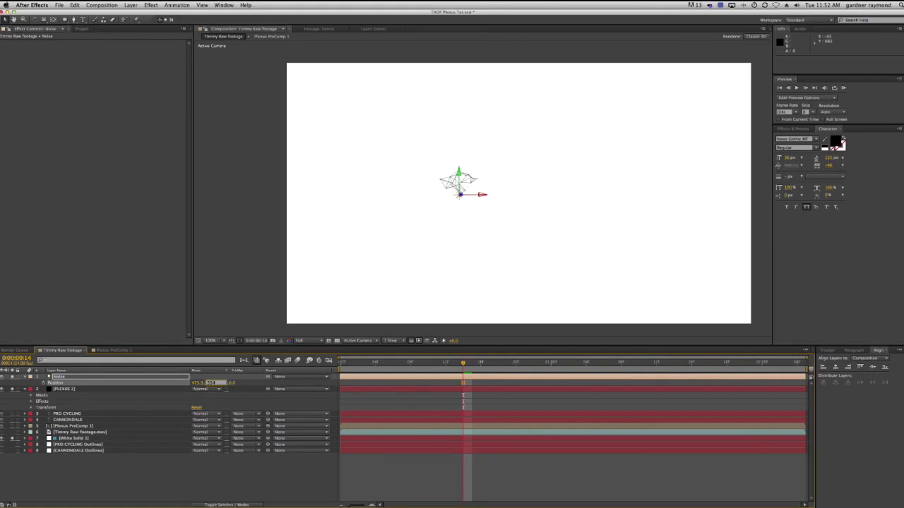
Keyframe the Noise light's Position at Y 359, adding a raised keyframe at frame 18.
type("359")
key("Return")
left_click(45, 385)
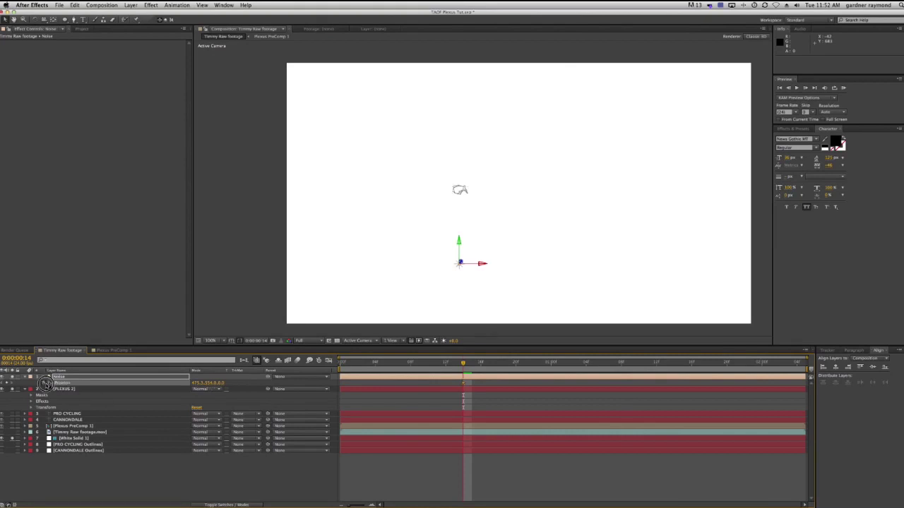
left_click_drag(463, 365, 499, 365)
left_click(209, 384)
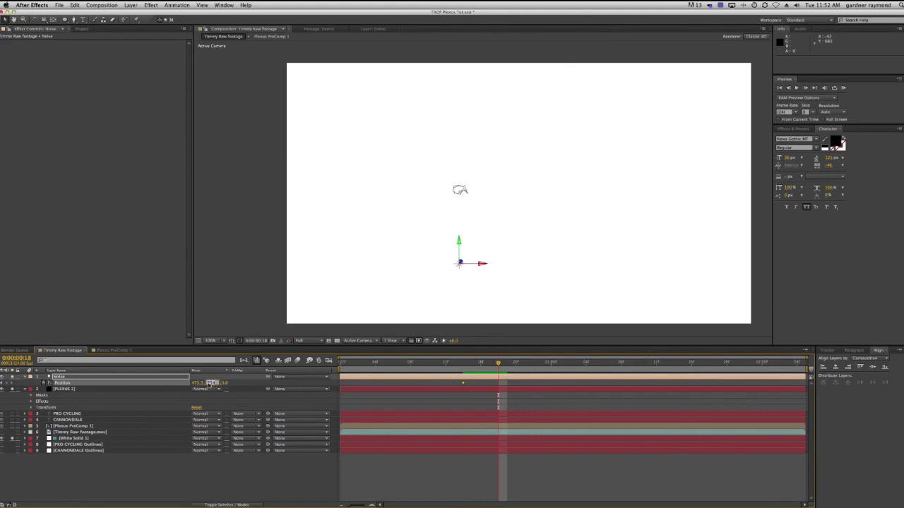
key("Return")
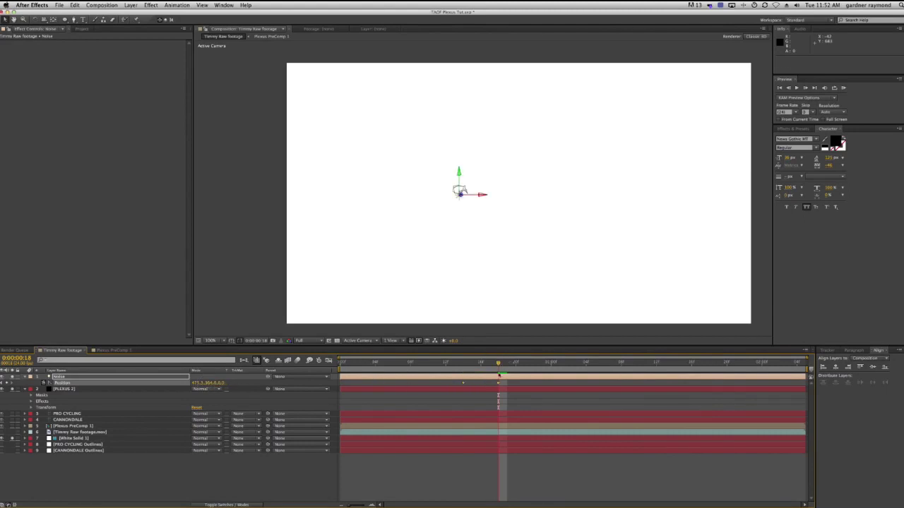
Scrub from frame 14 to preview the light rising into the plexus web.
left_click(463, 365)
mouse_move(463, 365)
left_mouse_down()
mouse_move(517, 364)
mouse_move(516, 383)
mouse_move(471, 364)
mouse_move(521, 364)
mouse_move(468, 365)
mouse_move(524, 371)
mouse_move(463, 366)
left_mouse_up()
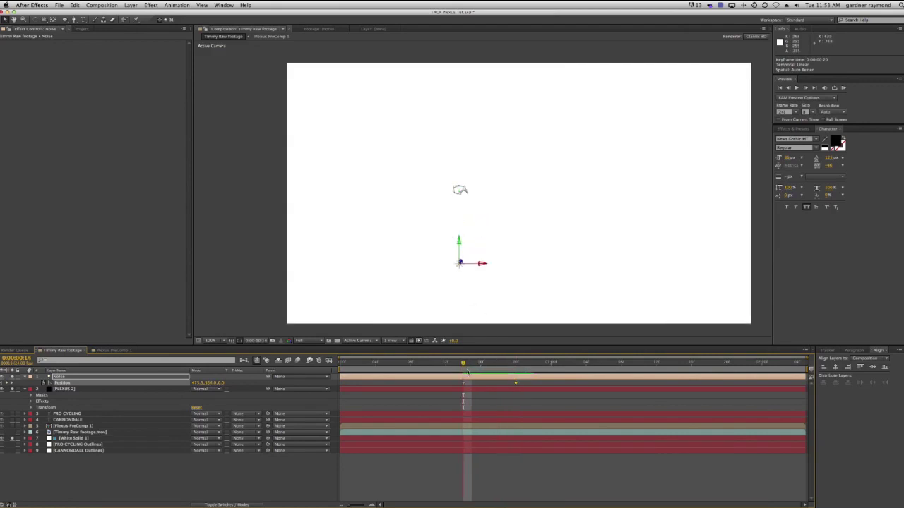
mouse_move(465, 368)
left_mouse_down()
mouse_move(811, 372)
mouse_move(463, 372)
left_mouse_up()
left_click(61, 391)
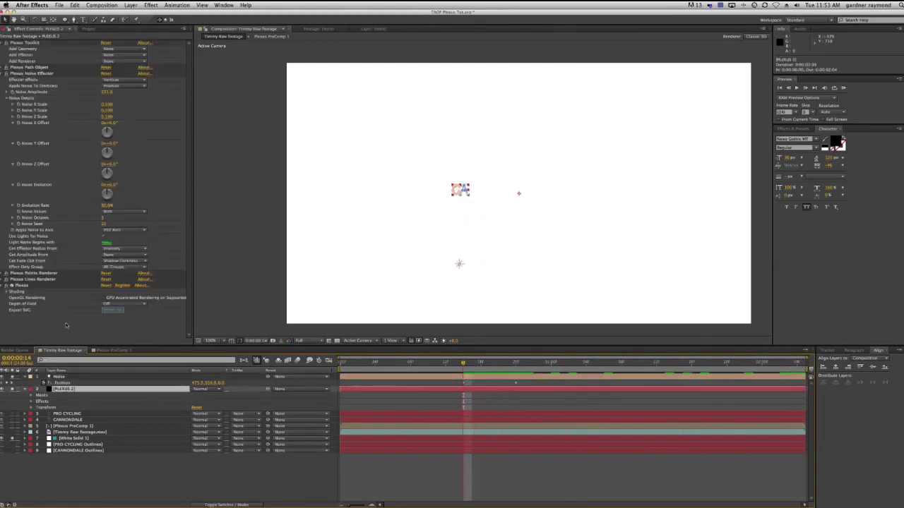
Set PLEXUS 2's Noise Amplitude to about 366, judged at the last frame.
left_click(11, 93)
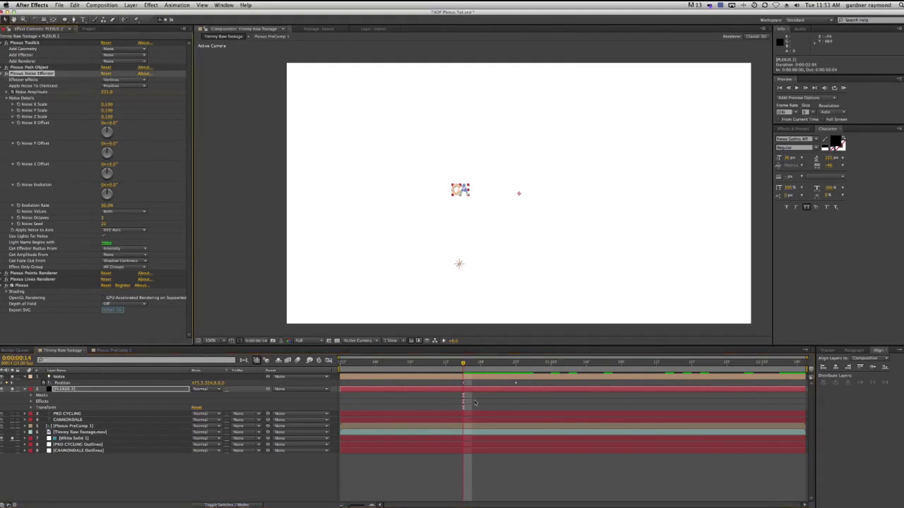
left_click_drag(465, 368, 834, 378)
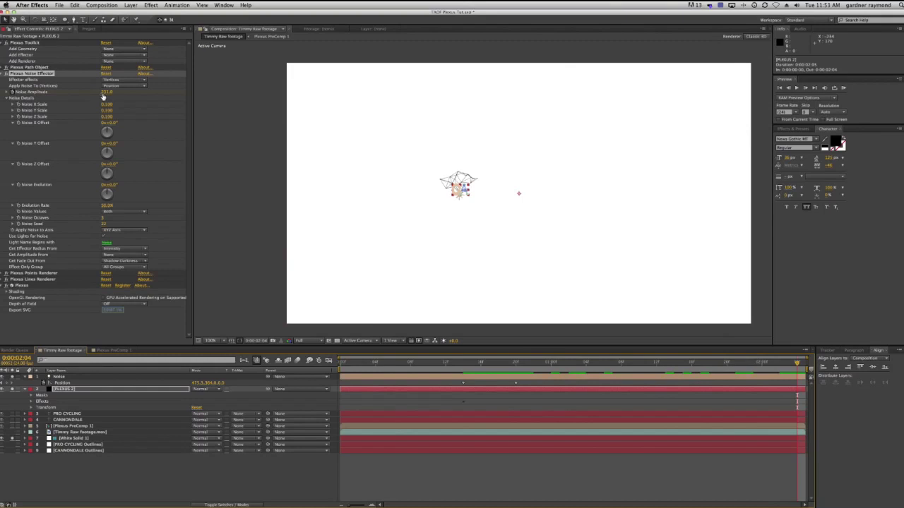
left_click_drag(106, 92, 195, 93)
mouse_move(214, 94)
left_mouse_down()
mouse_move(138, 100)
mouse_move(203, 98)
left_mouse_up()
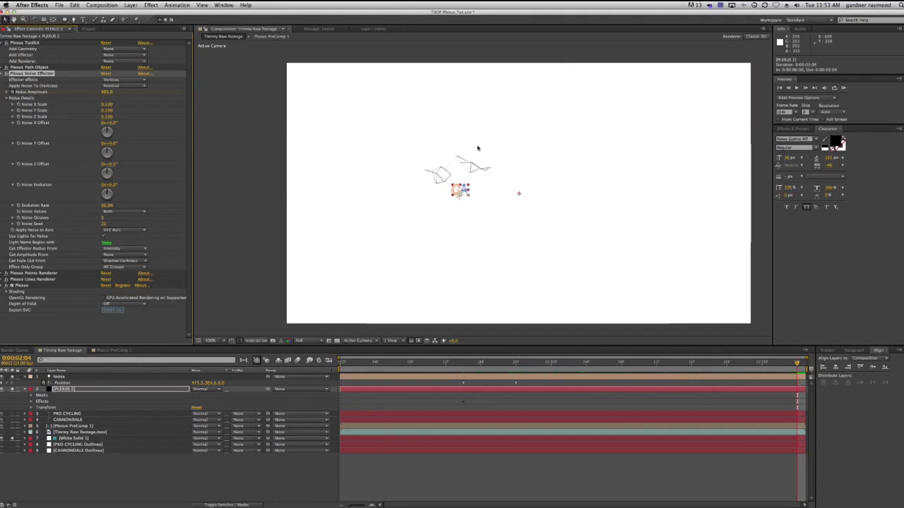
Expand Plexus Lines Renderer and unsolo PLEXUS 2 to see the title near frame 15.
left_click(5, 73)
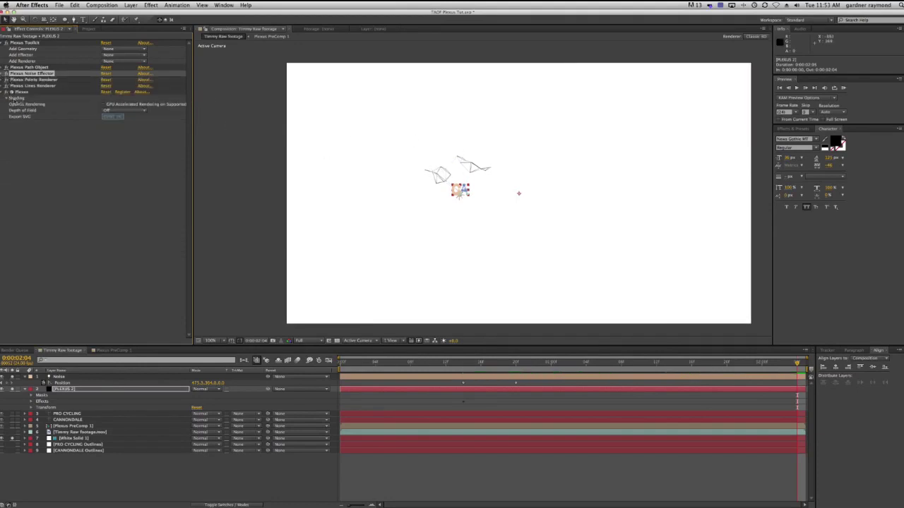
left_click(6, 86)
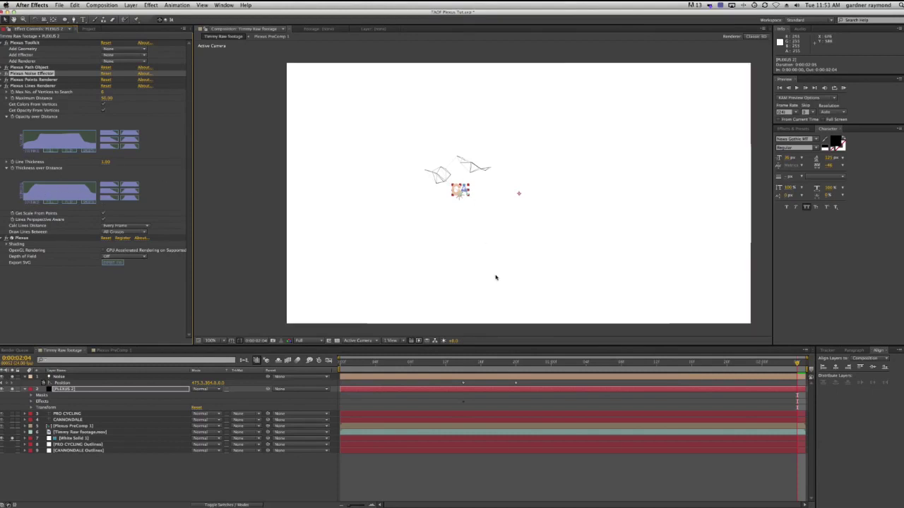
left_click_drag(798, 363, 569, 367)
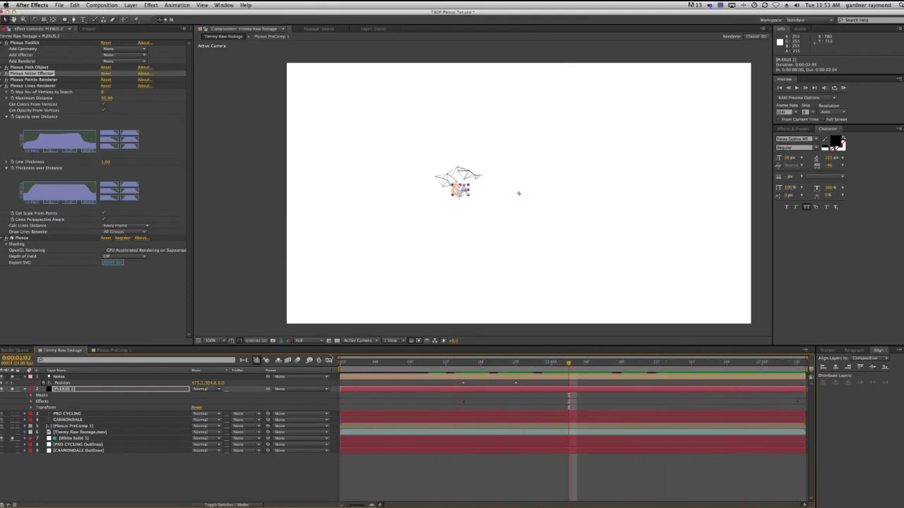
left_click(12, 390)
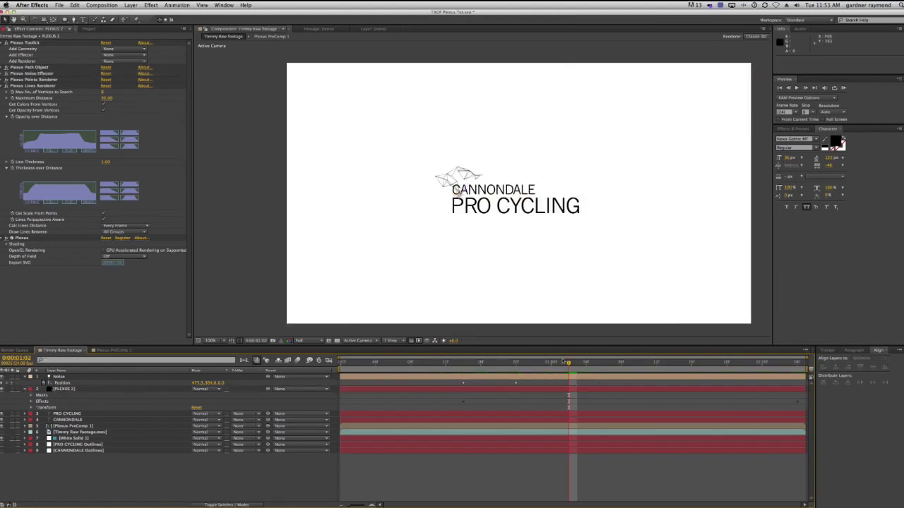
Trim PLEXUS 2's in point to frame 14 and preview the web forming around CANNONDALE.
left_click_drag(569, 364, 464, 364)
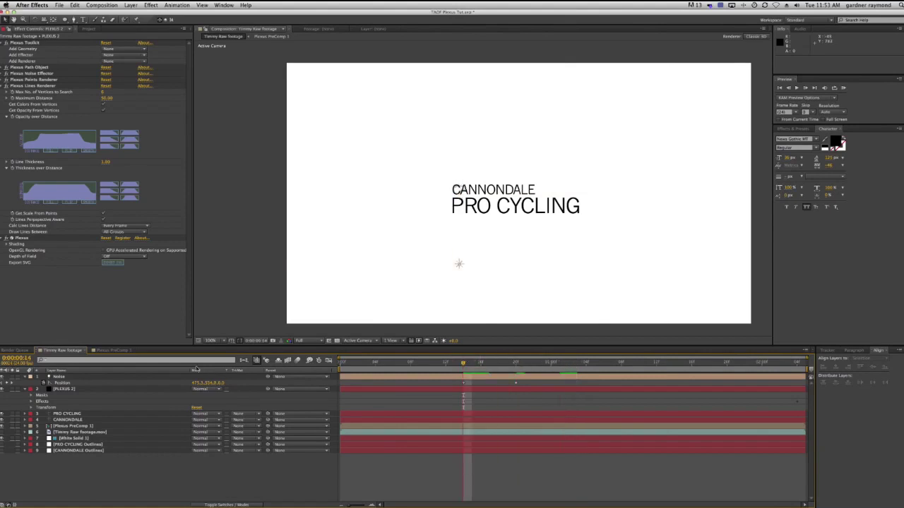
left_click_drag(341, 389, 464, 396)
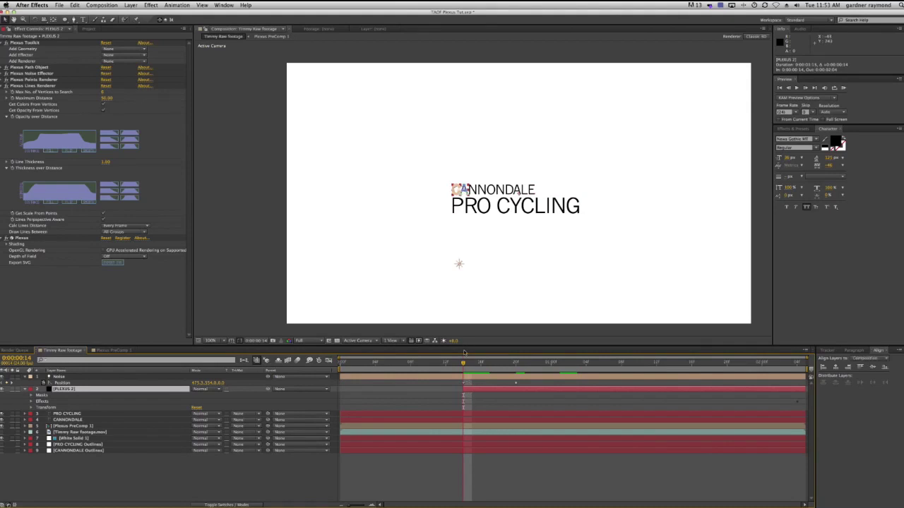
mouse_move(452, 364)
left_mouse_down()
mouse_move(436, 364)
mouse_move(555, 363)
mouse_move(412, 363)
mouse_move(503, 364)
mouse_move(443, 364)
mouse_move(487, 364)
mouse_move(452, 364)
mouse_move(480, 364)
mouse_move(464, 363)
left_mouse_up()
Keyframe PLEXUS 2 opacity 0% at frame 14 and 100% at frame 17, then preview.
left_click(66, 390)
key("t")
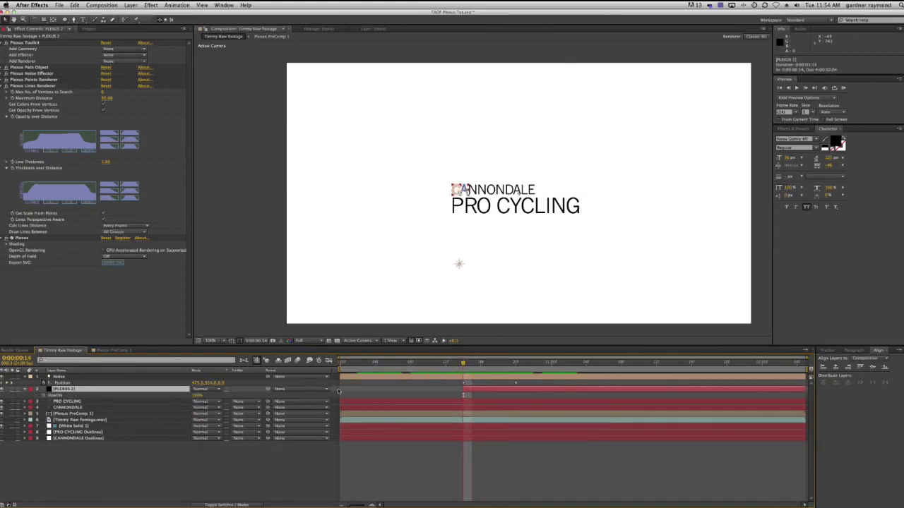
key("Page_Down")
key("Page_Down")
key("Page_Up")
key("Page_Up")
key("Page_Down")
key("Page_Down")
key("Page_Down")
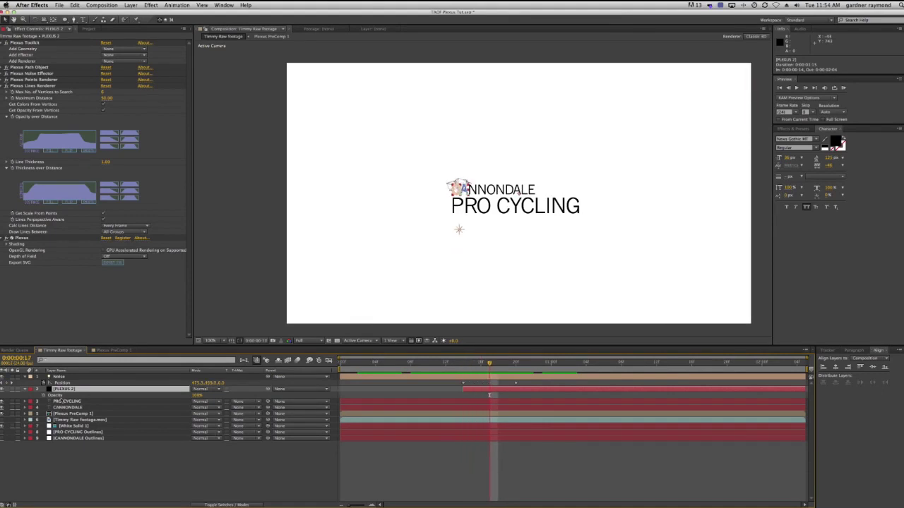
left_click(465, 384)
key("Page_Up")
key("Page_Up")
key("Page_Up")
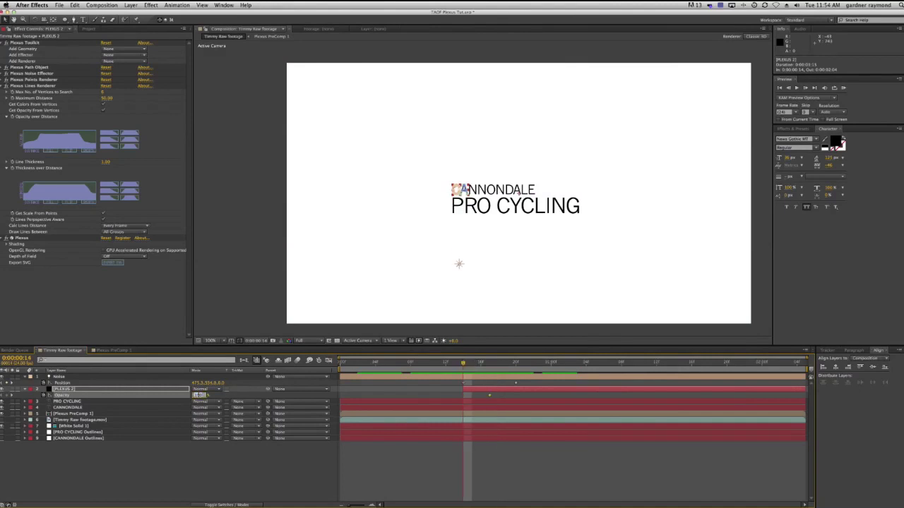
key("Return")
left_click_drag(463, 363, 682, 379)
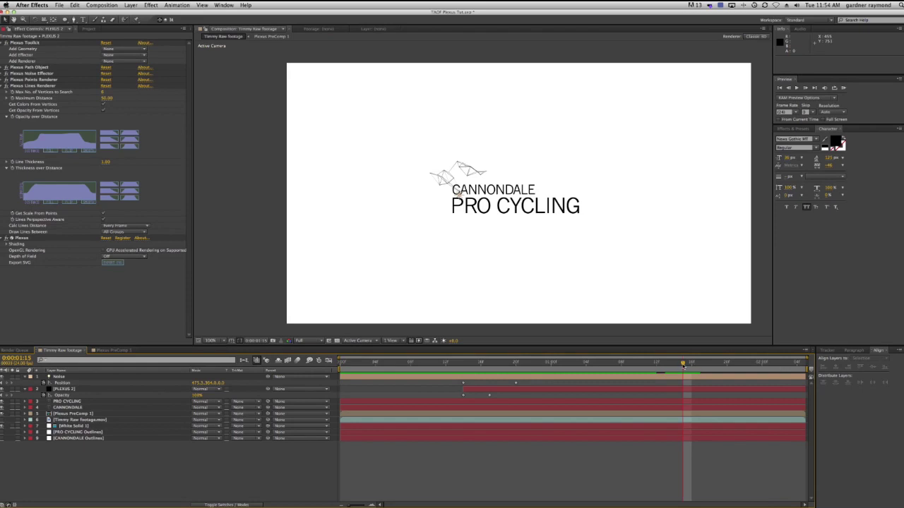
key("super+Tab")
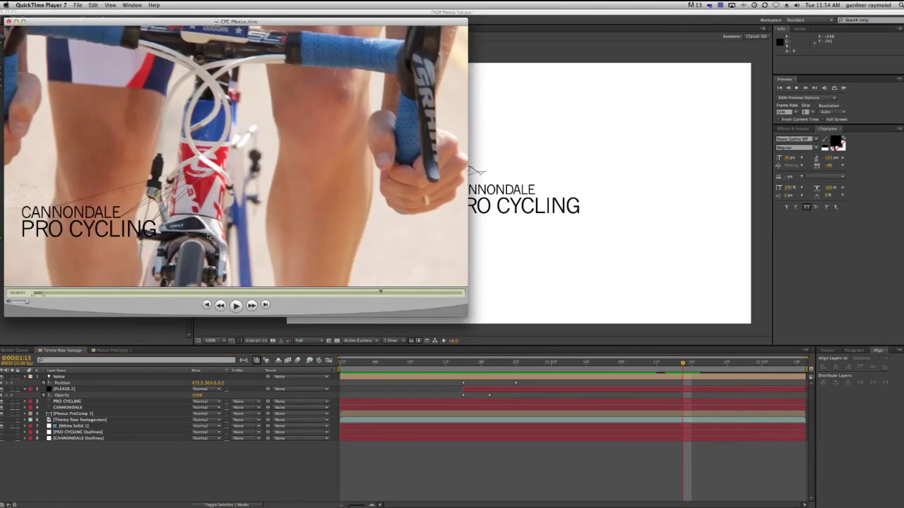
Scrub CPC Plexus.mov back and forth to review how the title and plexus lines form.
left_click_drag(380, 293, 32, 295)
left_click_drag(98, 295, 463, 300)
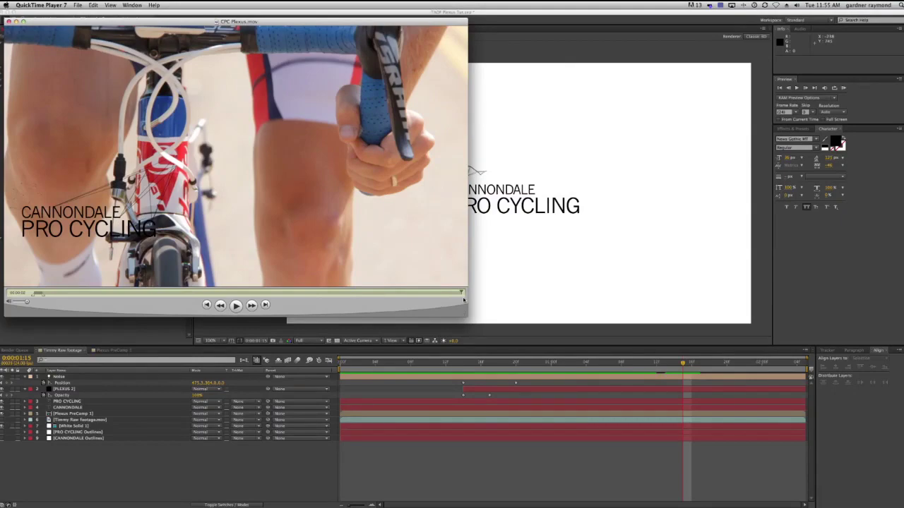
left_click_drag(463, 292, 442, 304)
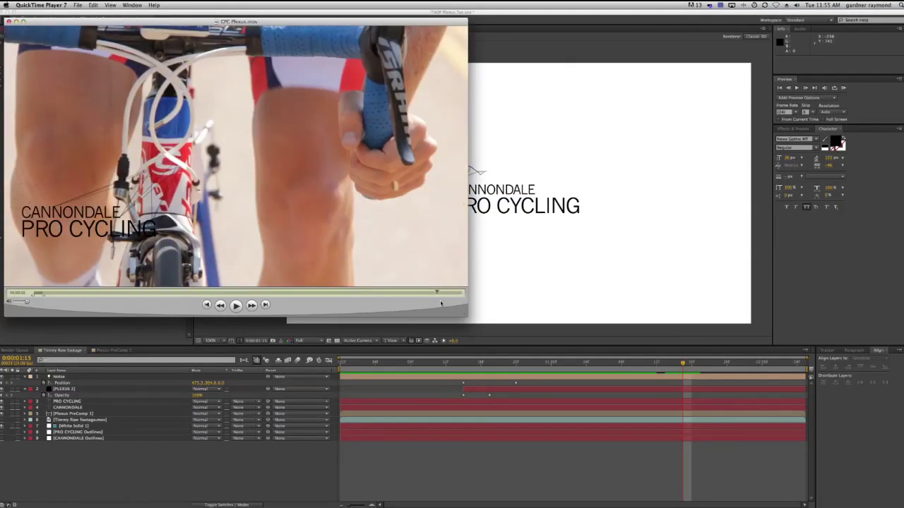